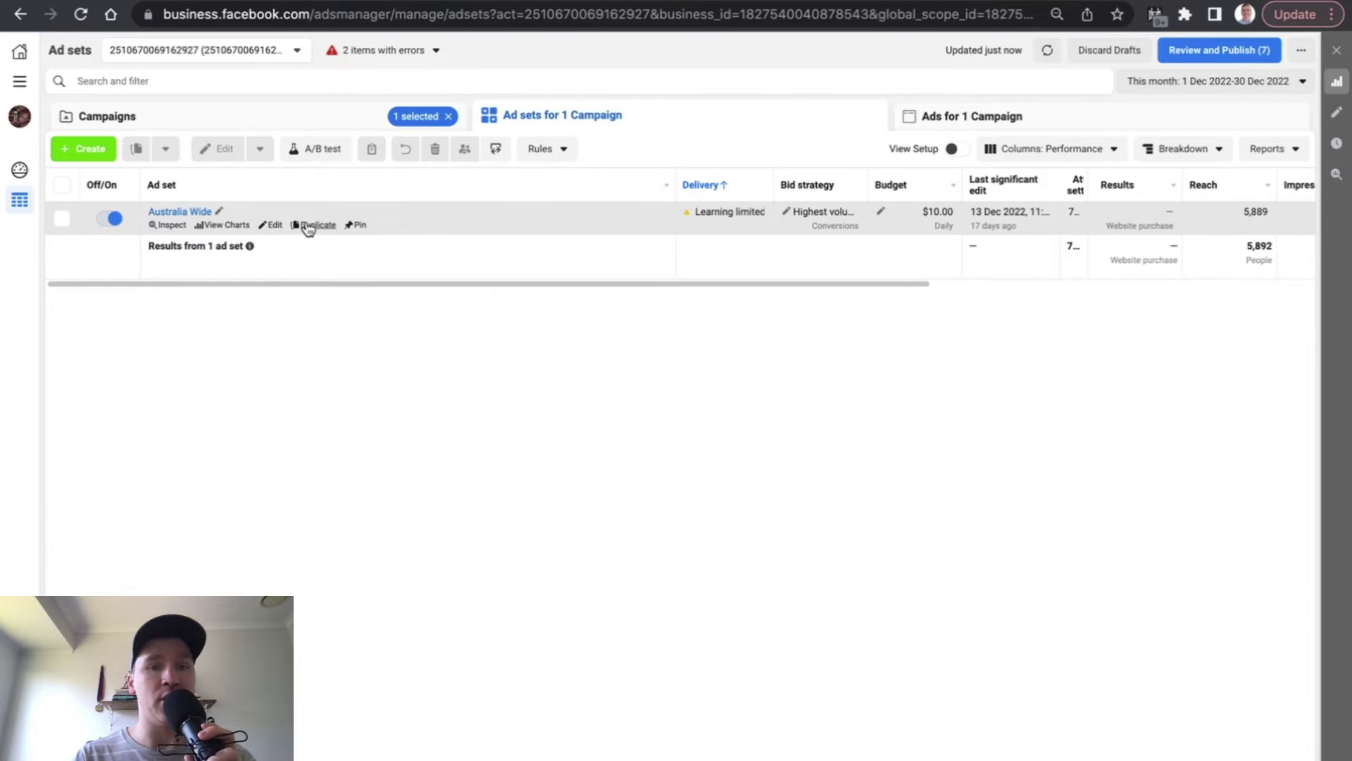
Copy Australia Wide into the existing SM 2022 - December Ads campaign and rename it 'Australia, USA, Canada, NZ'.
{"action": "left_click", "coordinate": [312, 225]}
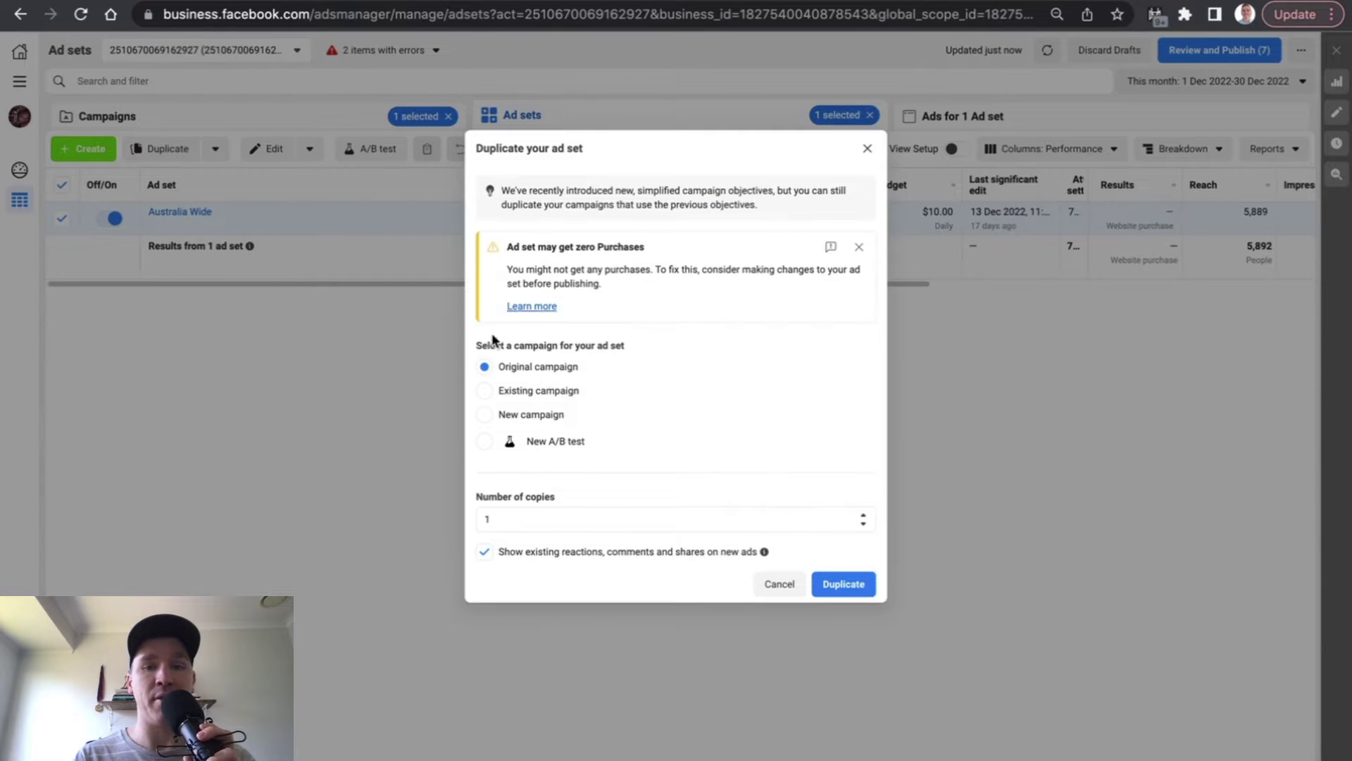
{"action": "left_click", "coordinate": [485, 390]}
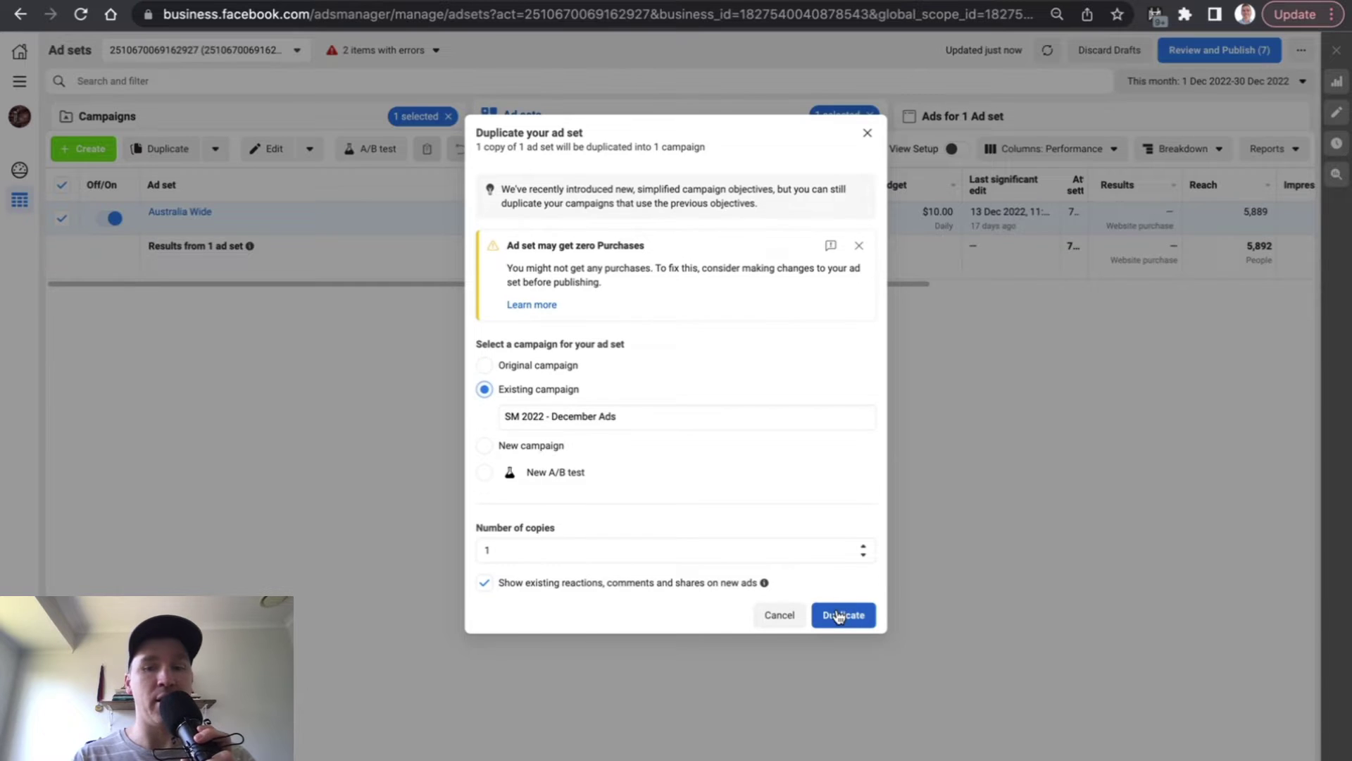
{"action": "left_click", "coordinate": [841, 616]}
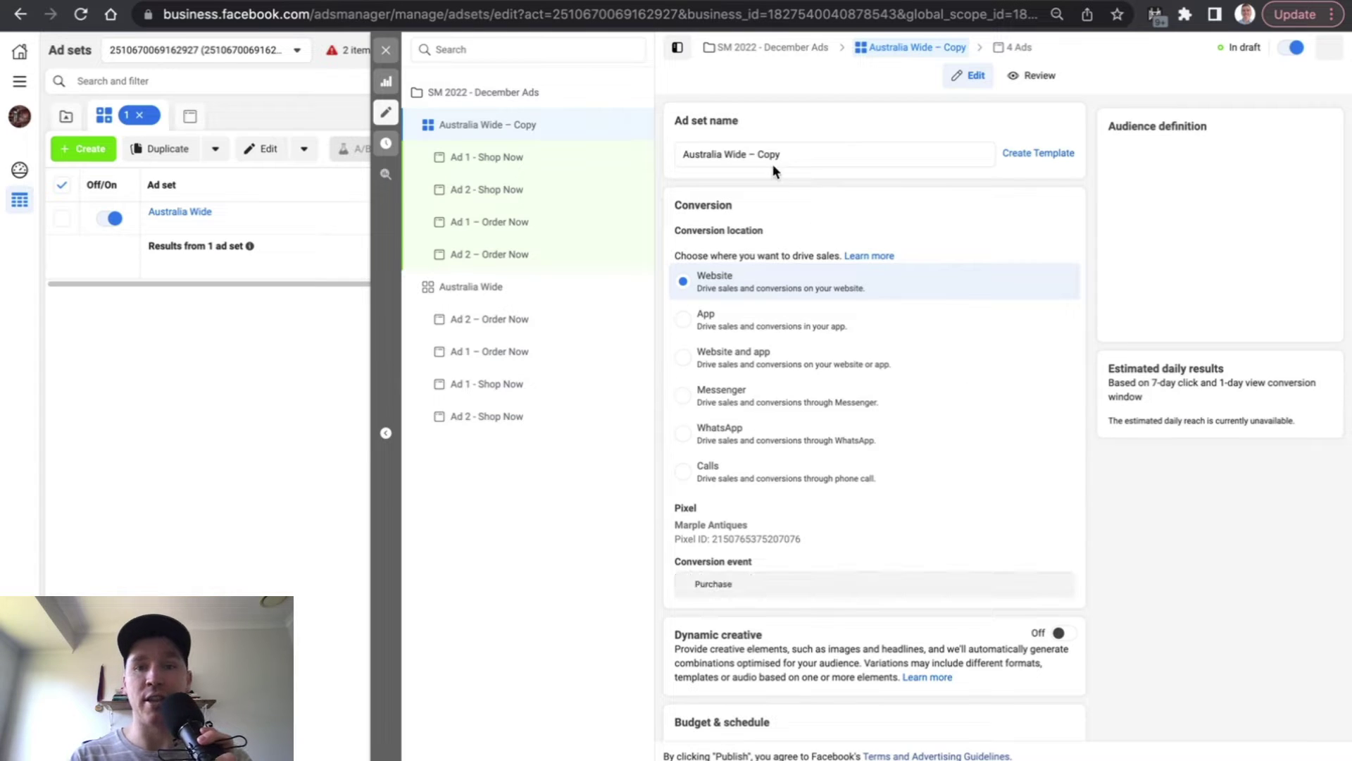
{"action": "left_click_drag", "start_coordinate": [787, 156], "coordinate": [728, 160]}
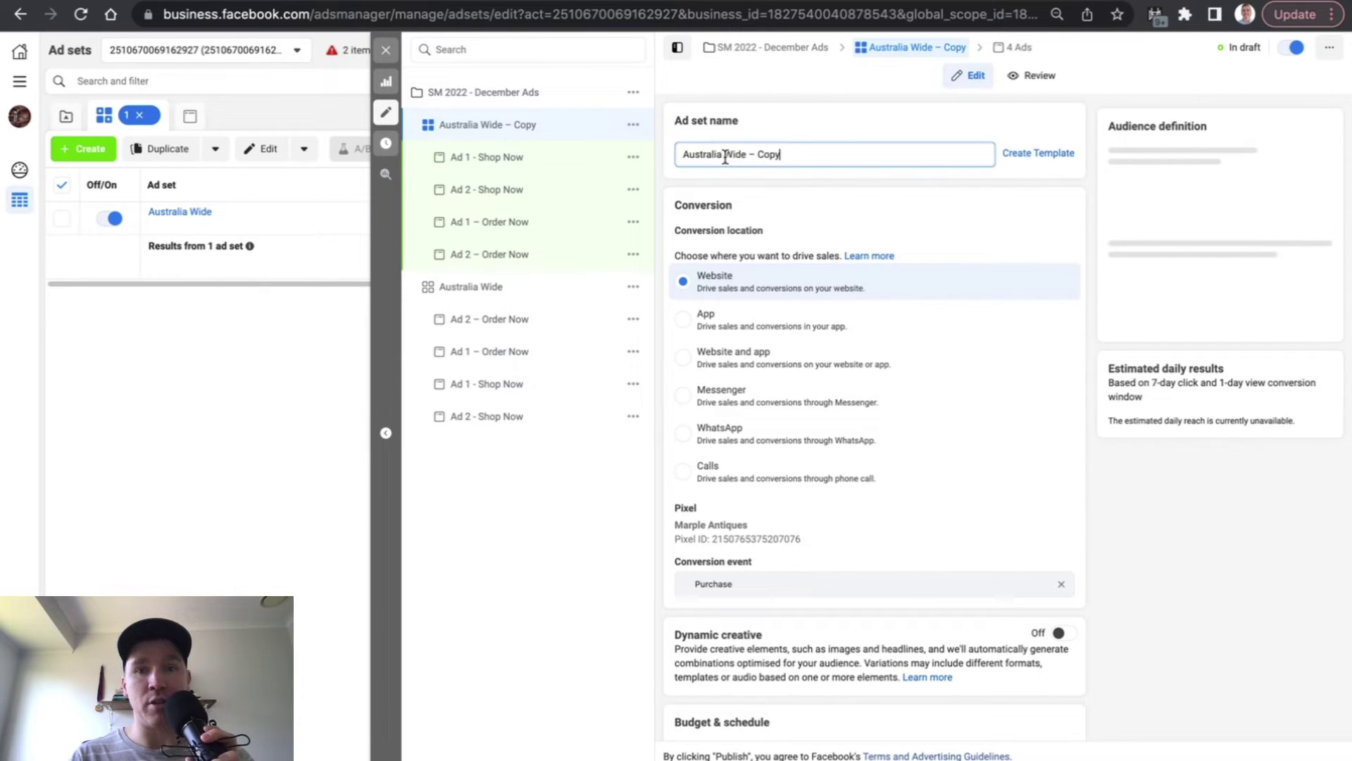
{"action": "type", "text": ", "}
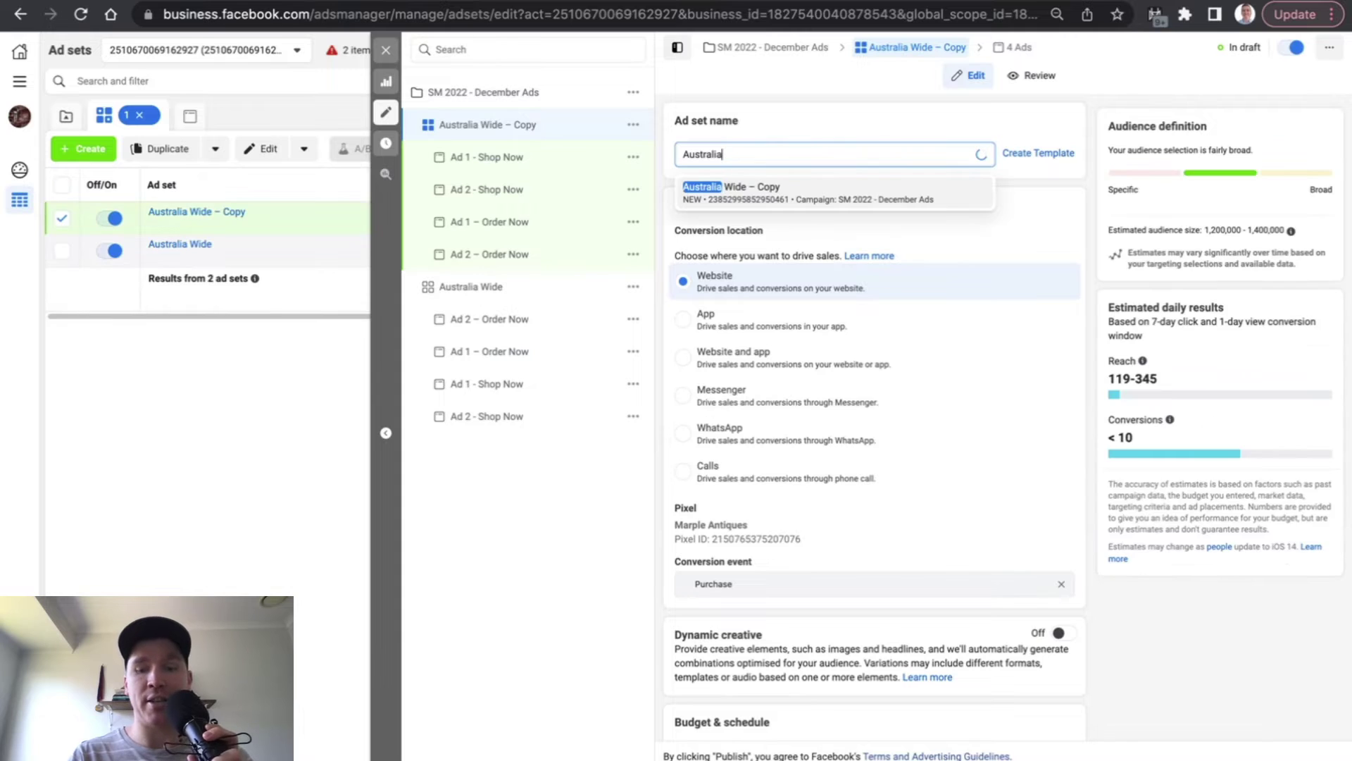
{"action": "type", "text": "USA"}
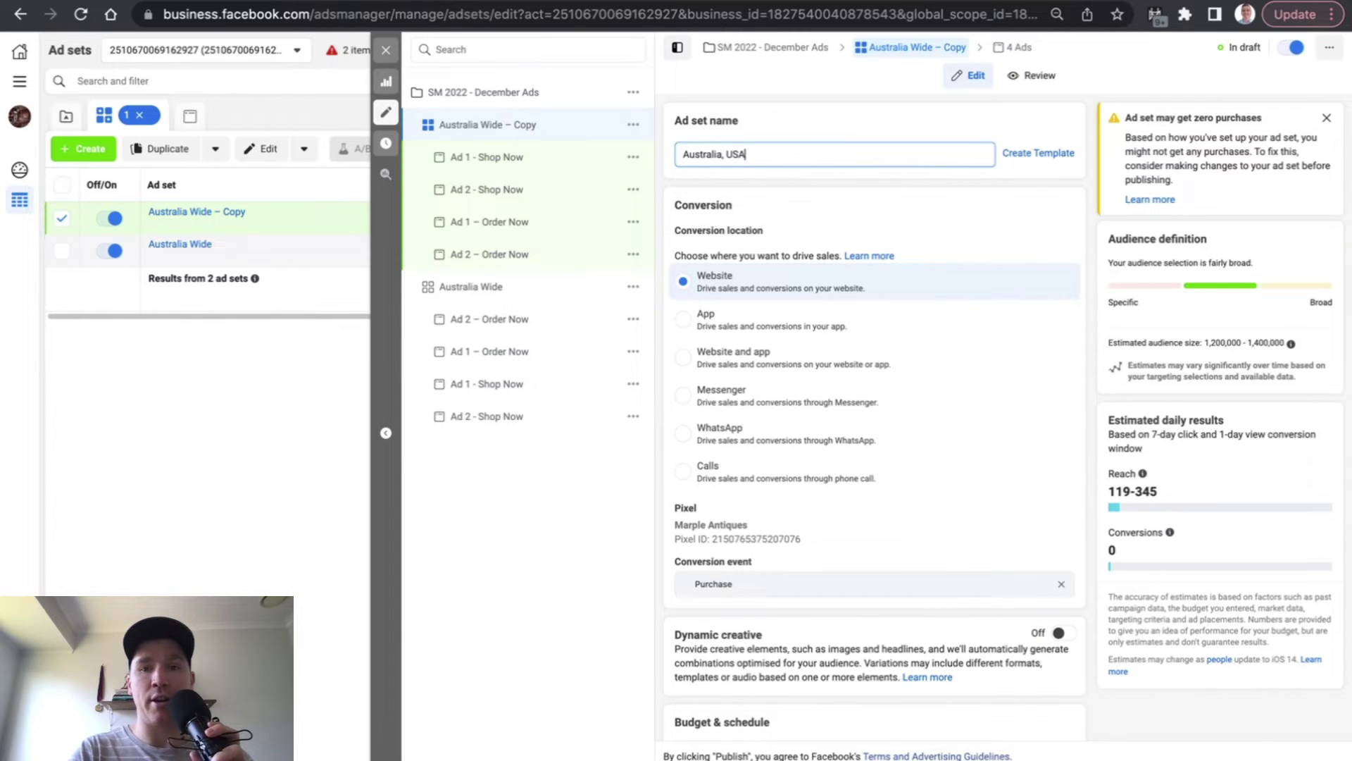
{"action": "type", "text": ", Canada"}
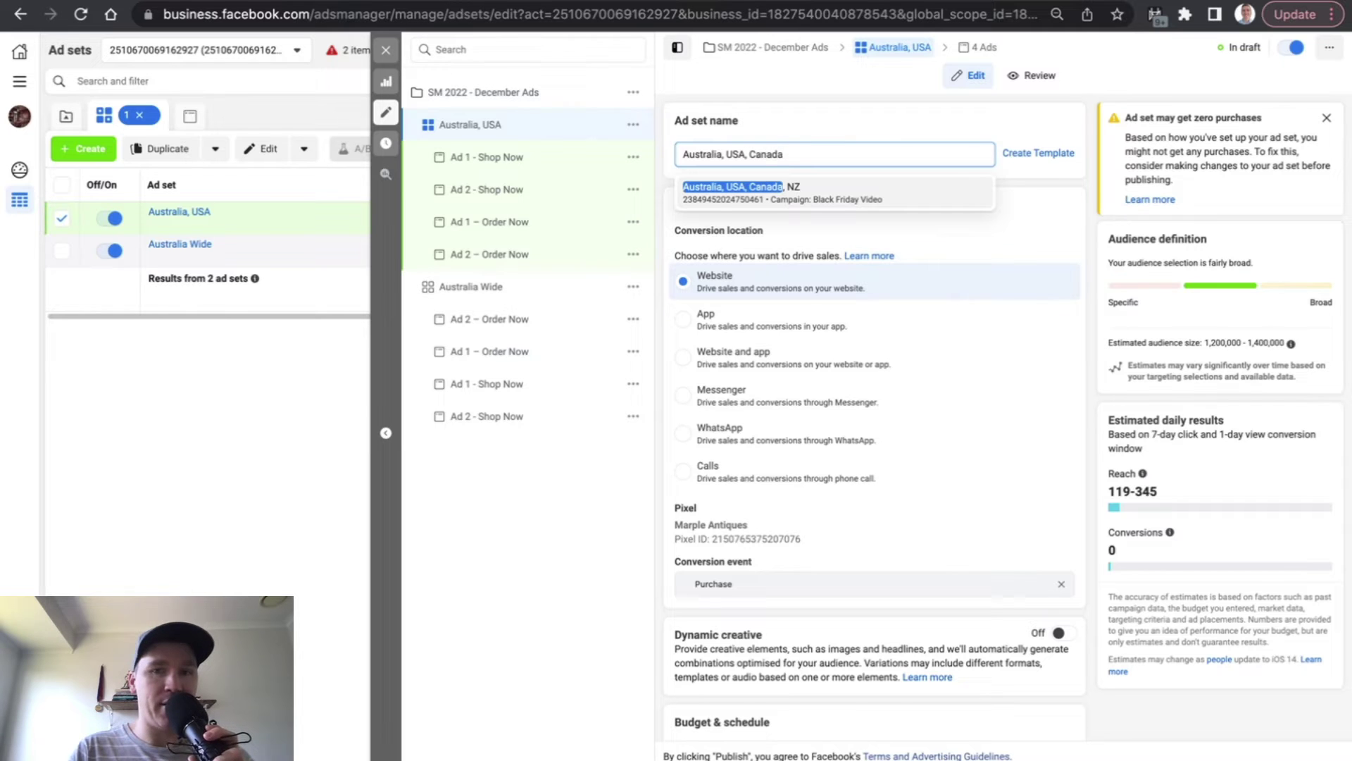
{"action": "type", "text": ", "}
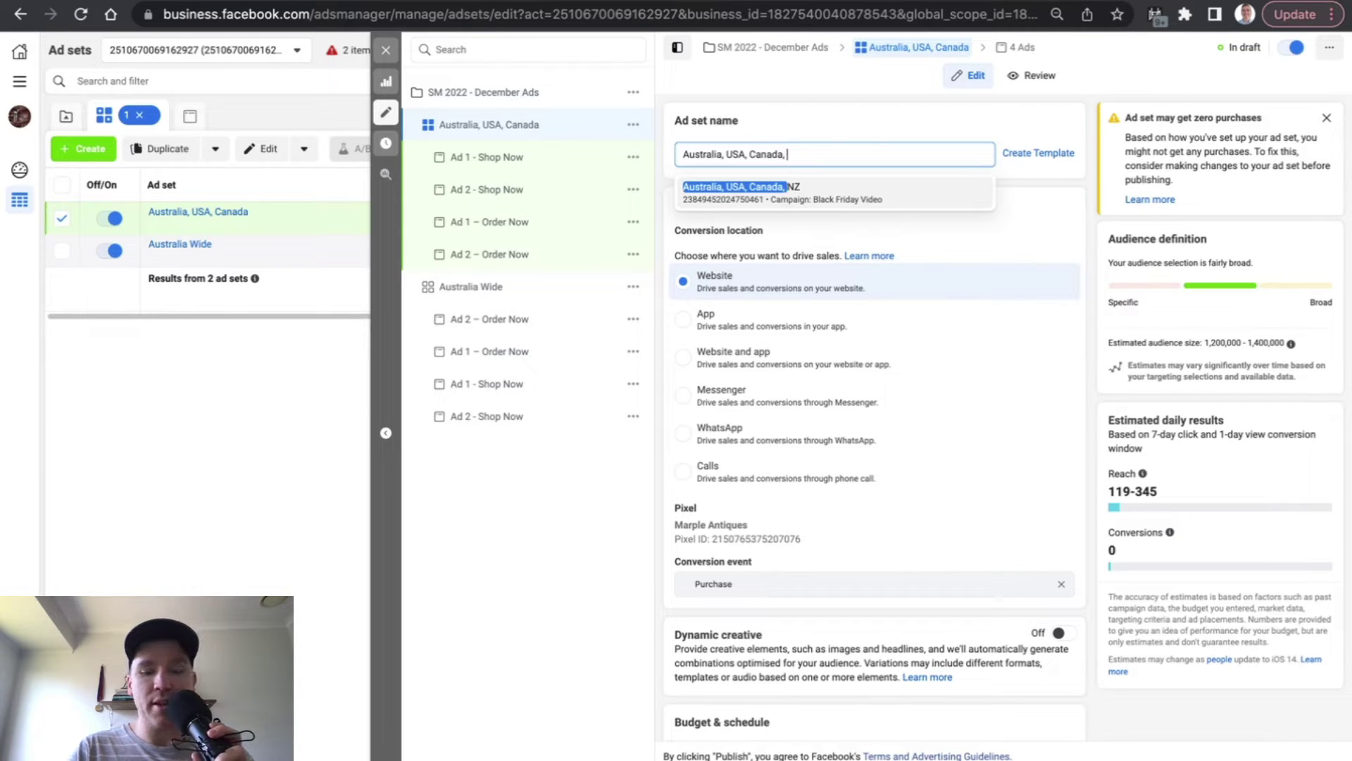
{"action": "type", "text": "NZ"}
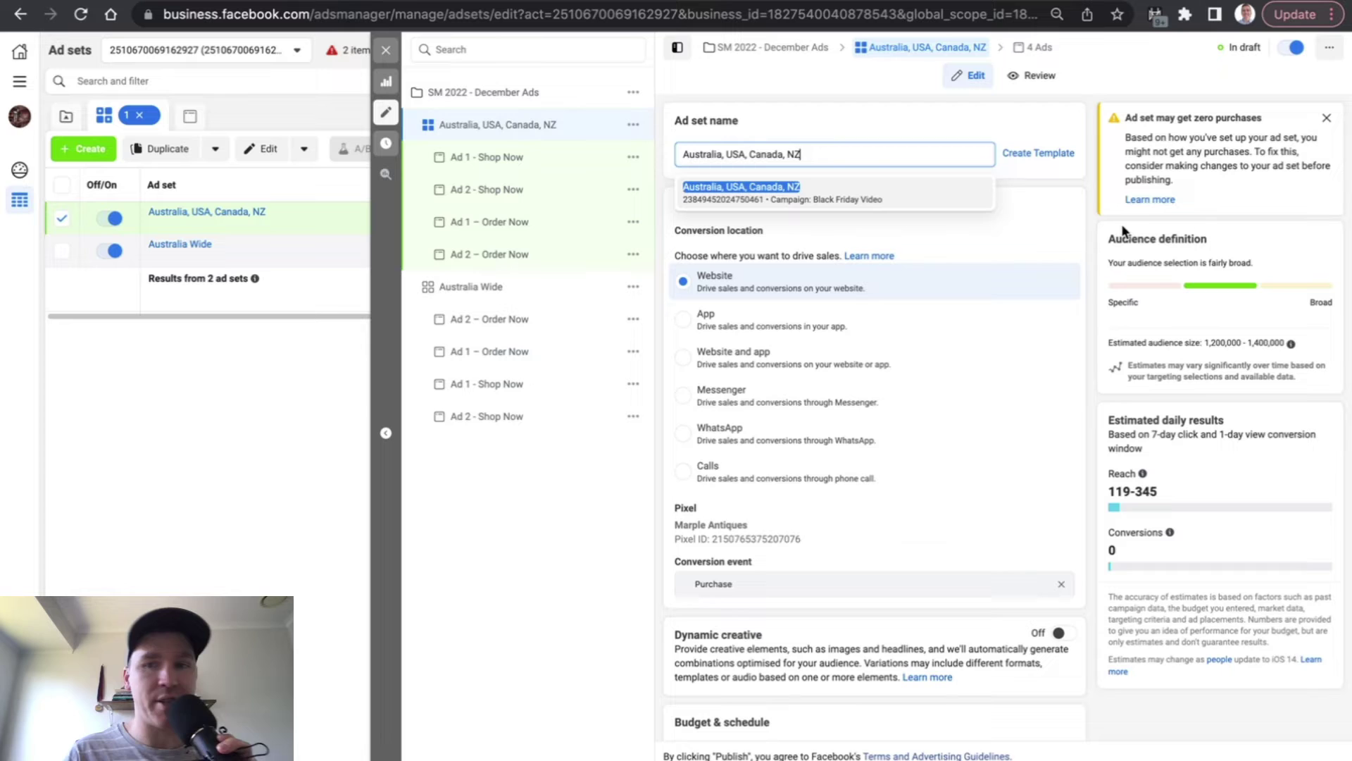
Add New Zealand, United States and Canada to the ad set's location targeting.
{"action": "left_click", "coordinate": [1089, 213]}
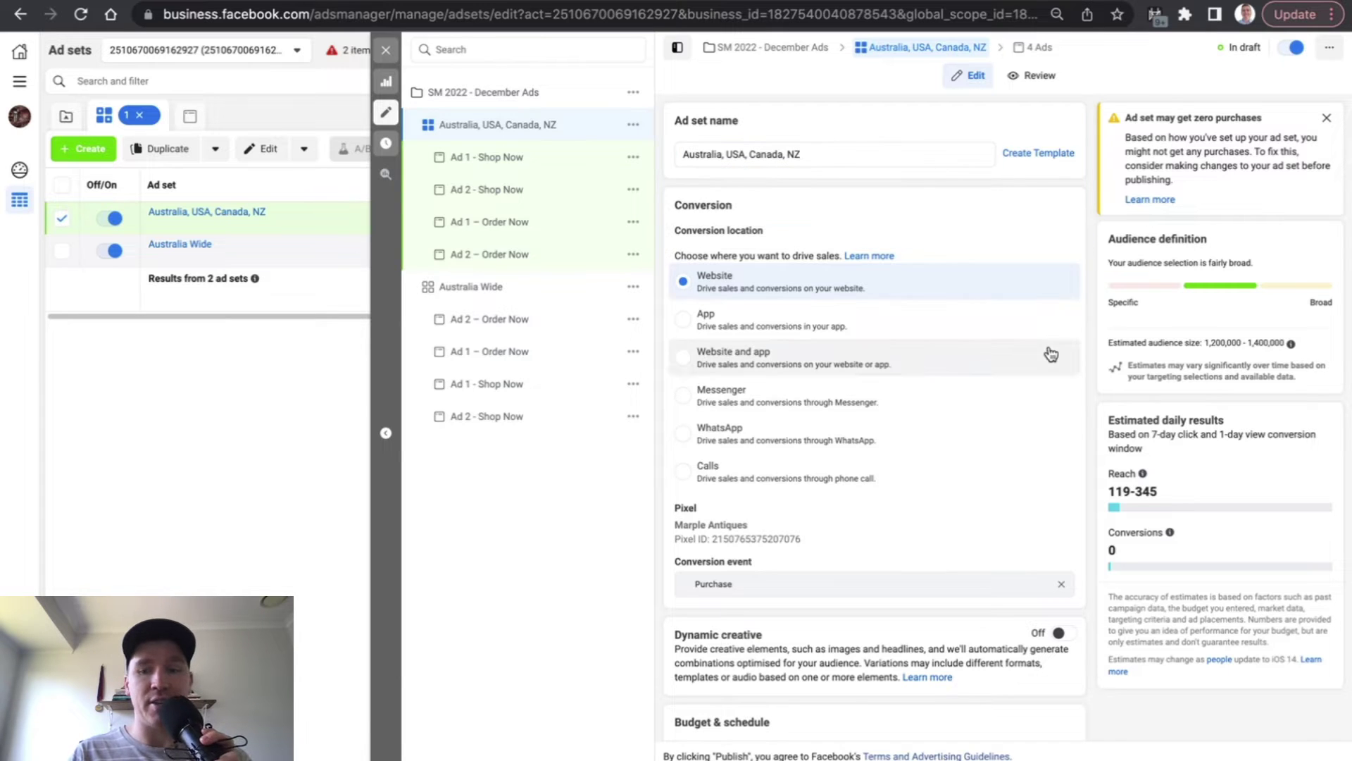
{"action": "scroll", "coordinate": [1047, 346], "scroll_direction": "down", "scroll_amount": 6}
{"action": "scroll", "coordinate": [1046, 345], "scroll_direction": "down", "scroll_amount": 4}
{"action": "scroll", "coordinate": [1047, 346], "scroll_direction": "down", "scroll_amount": 5}
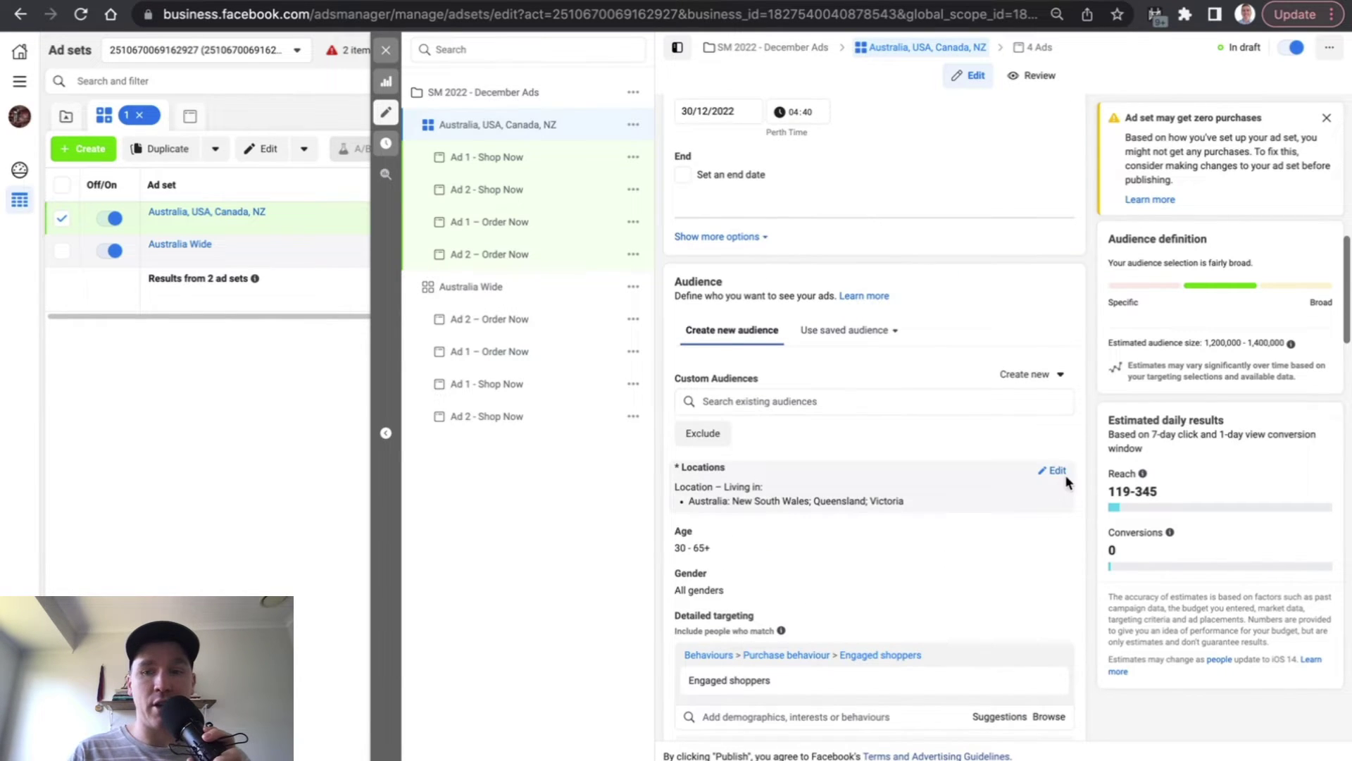
{"action": "left_click", "coordinate": [1054, 471]}
{"action": "scroll", "coordinate": [824, 565], "scroll_direction": "down", "scroll_amount": 2}
{"action": "scroll", "coordinate": [835, 475], "scroll_direction": "down", "scroll_amount": 1}
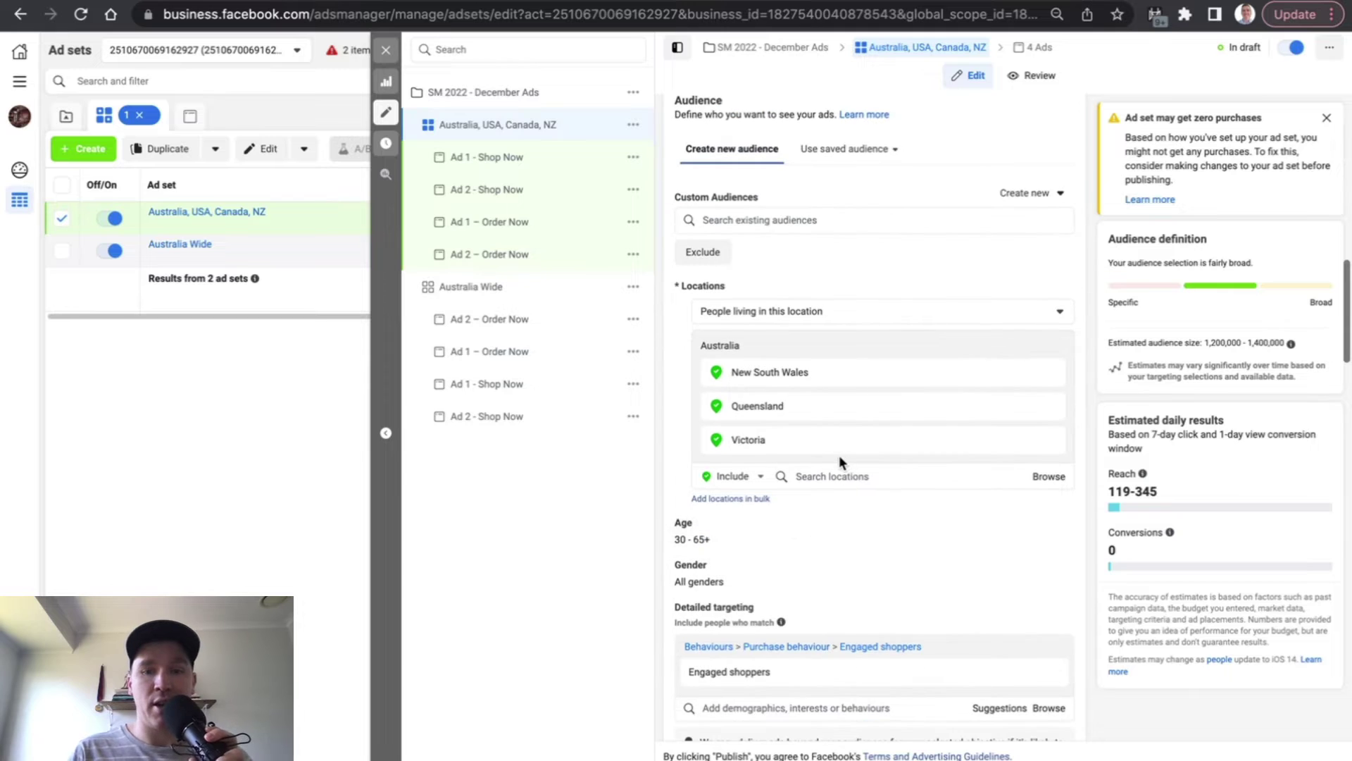
{"action": "left_click", "coordinate": [832, 476]}
{"action": "type", "text": "new zea"}
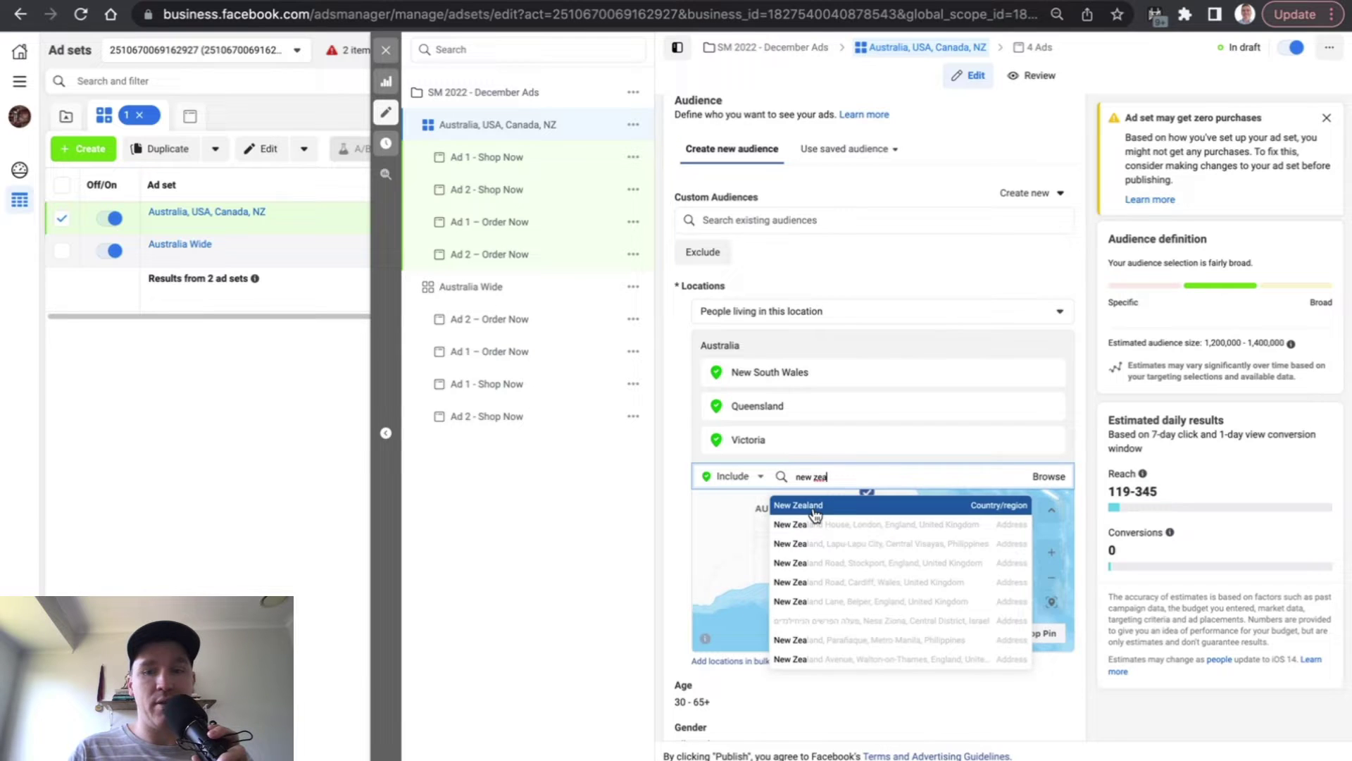
{"action": "left_click", "coordinate": [815, 507]}
{"action": "left_click", "coordinate": [825, 530]}
{"action": "type", "text": "un"}
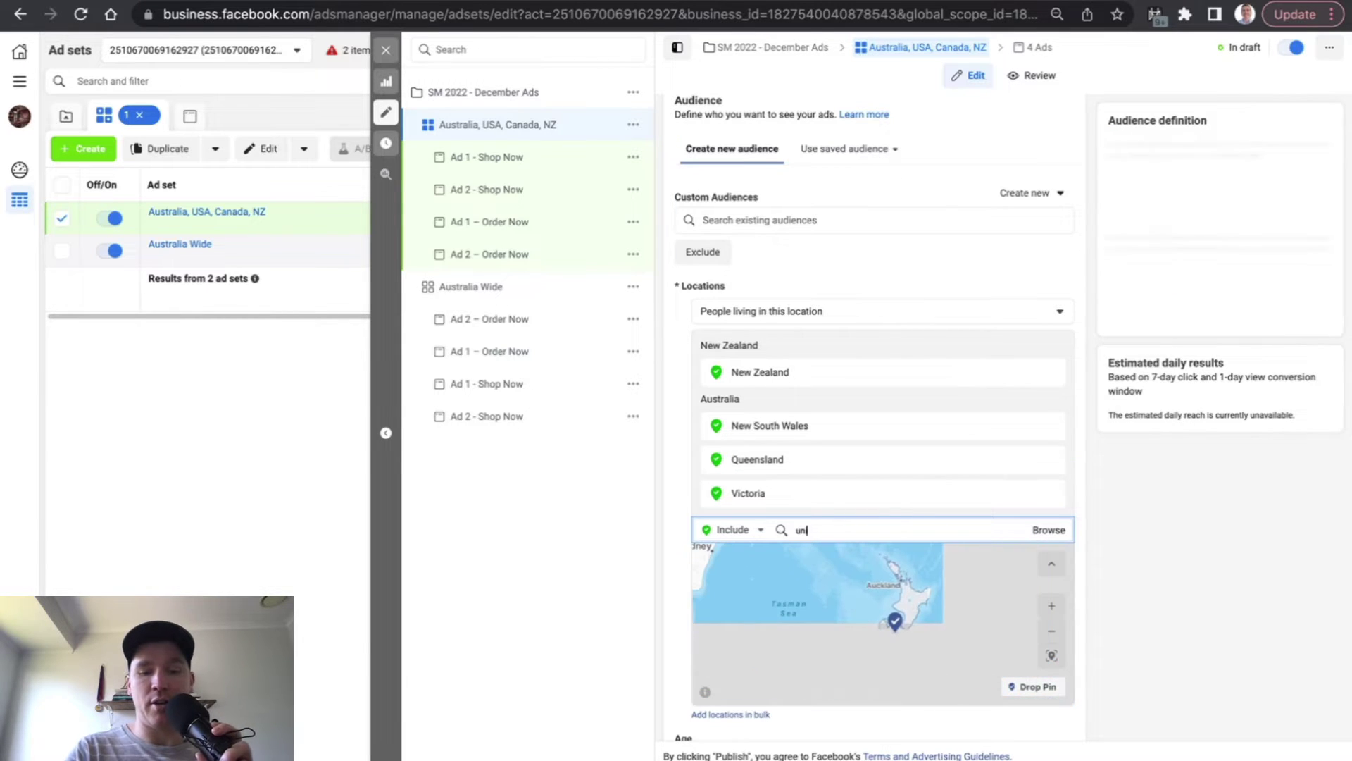
{"action": "type", "text": "ited sta"}
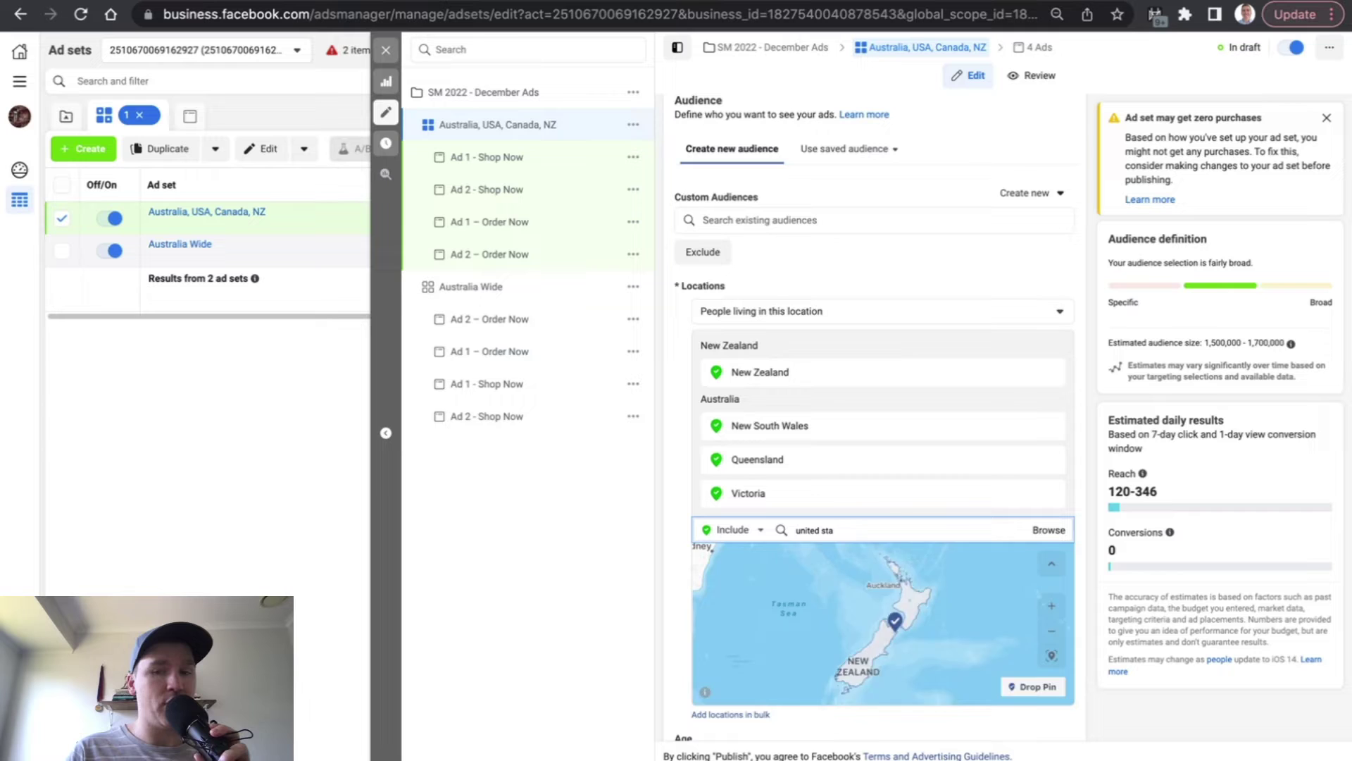
{"action": "left_click", "coordinate": [865, 560]}
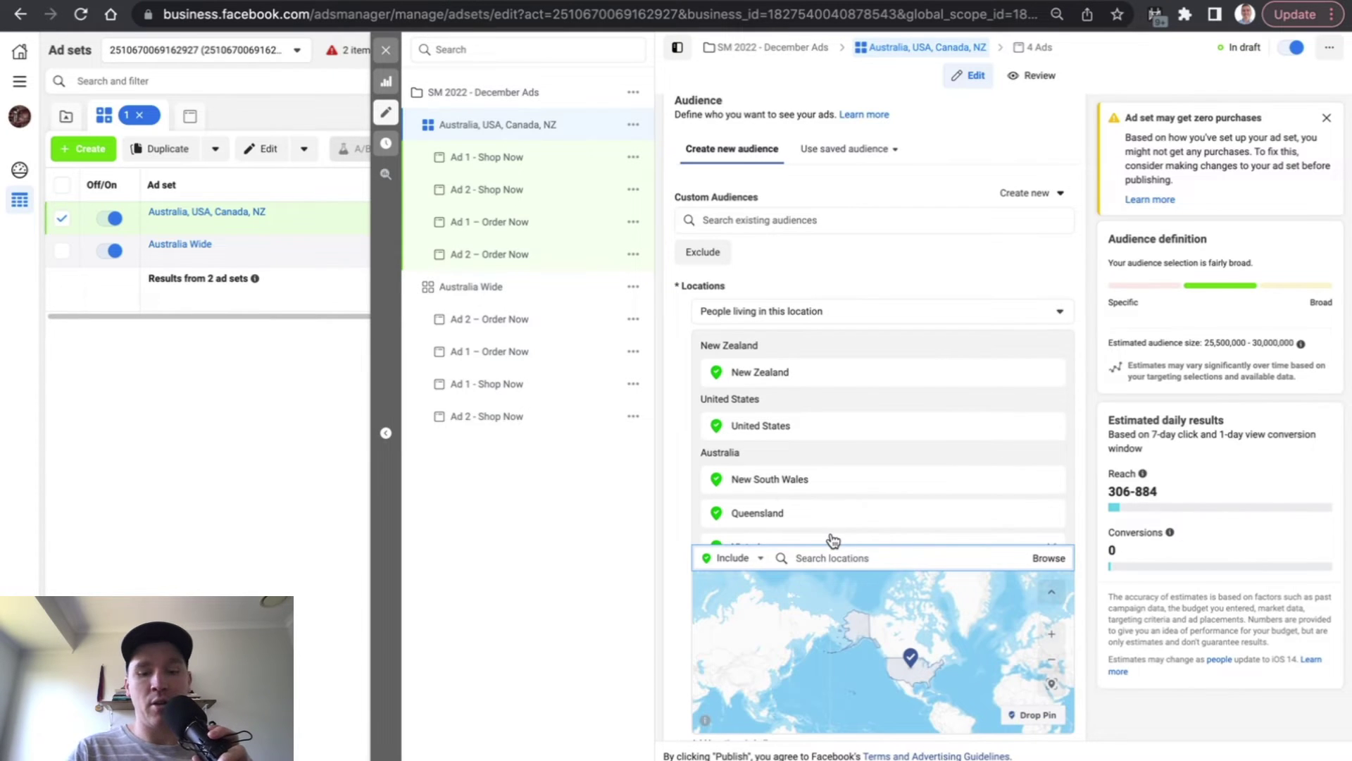
{"action": "type", "text": "canada"}
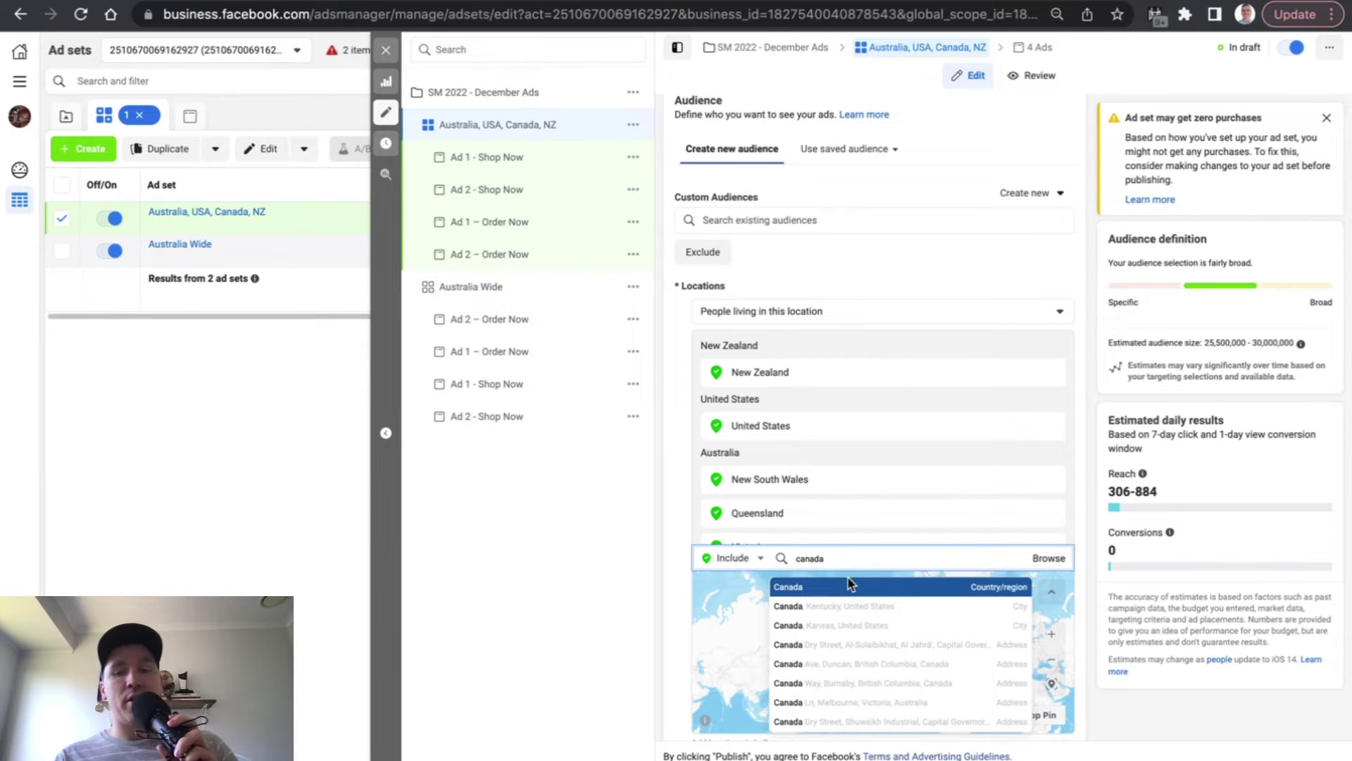
{"action": "left_click", "coordinate": [851, 586]}
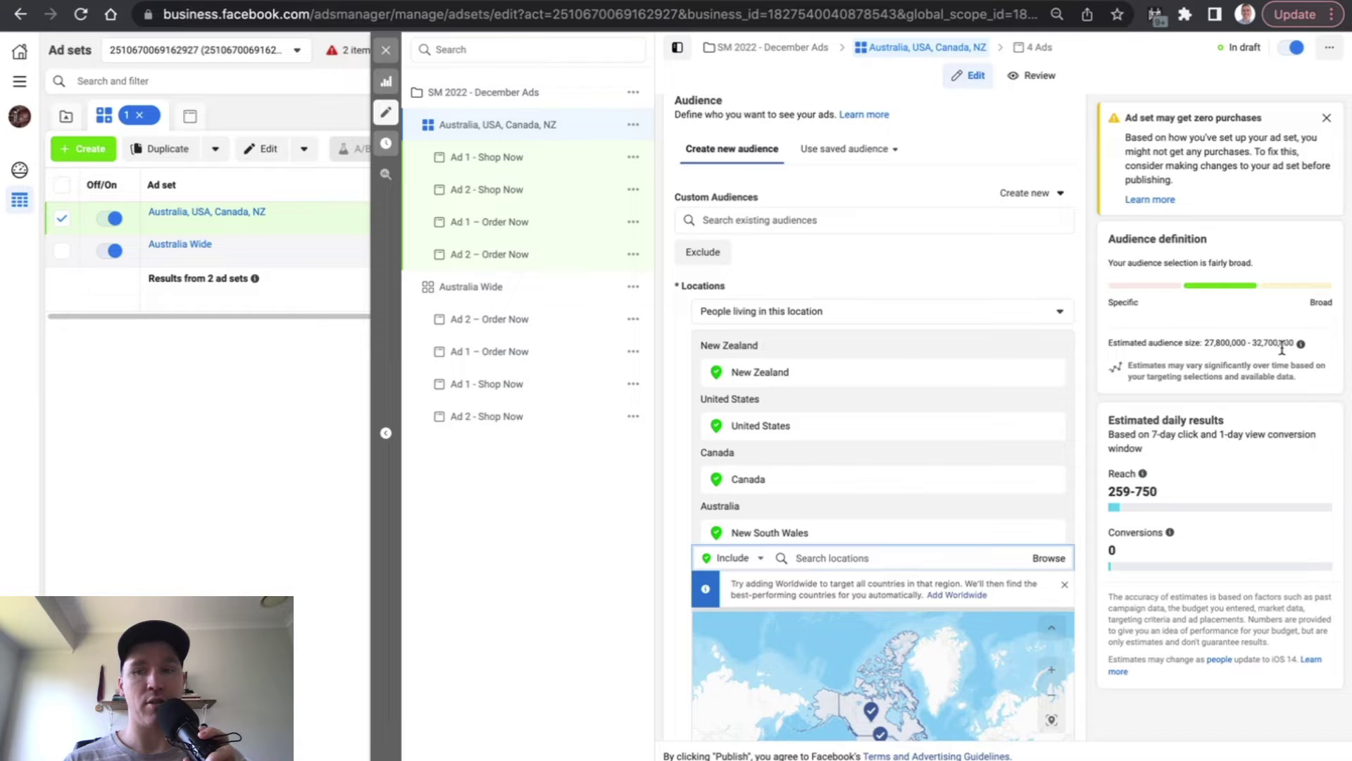
{"action": "scroll", "coordinate": [1081, 369], "scroll_direction": "down", "scroll_amount": 4}
{"action": "scroll", "coordinate": [1081, 369], "scroll_direction": "down", "scroll_amount": 3}
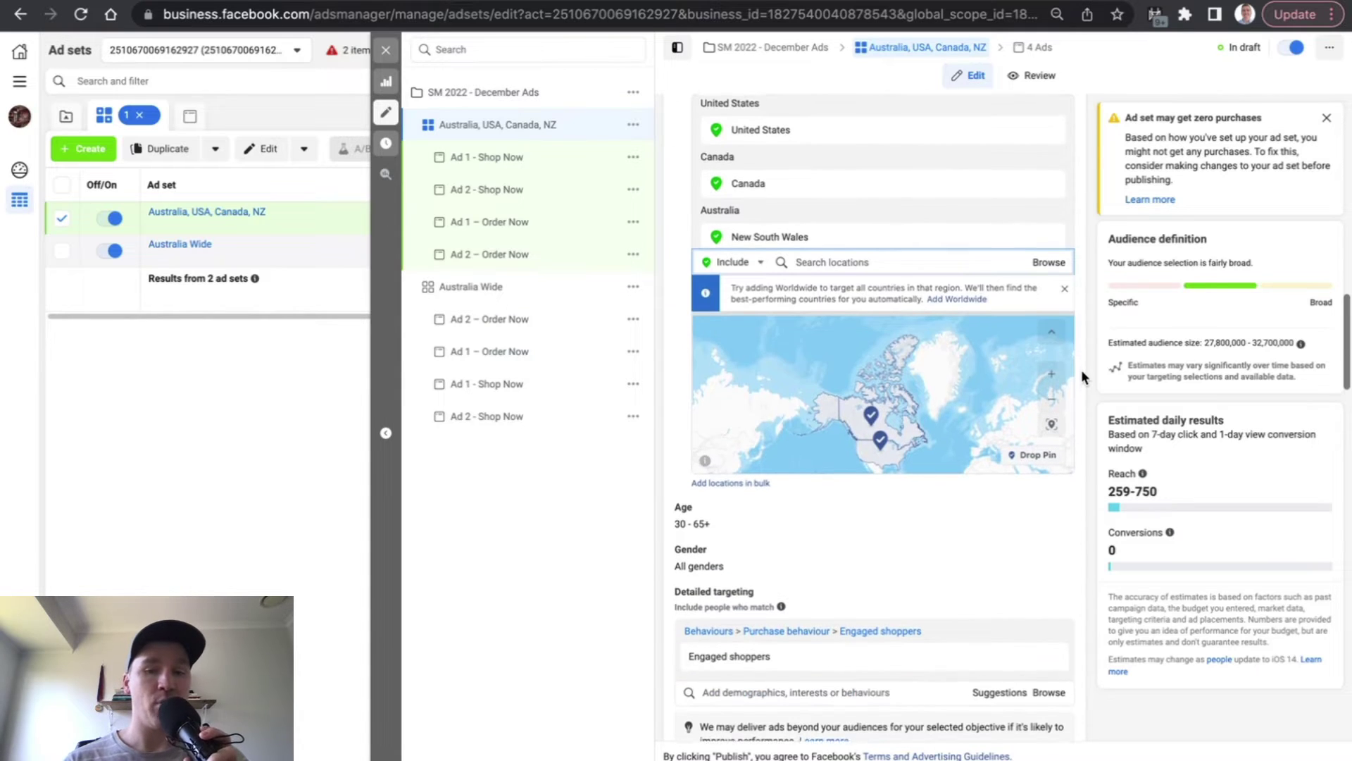
{"action": "scroll", "coordinate": [993, 525], "scroll_direction": "down", "scroll_amount": 3}
{"action": "mouse_move", "coordinate": [866, 517]}
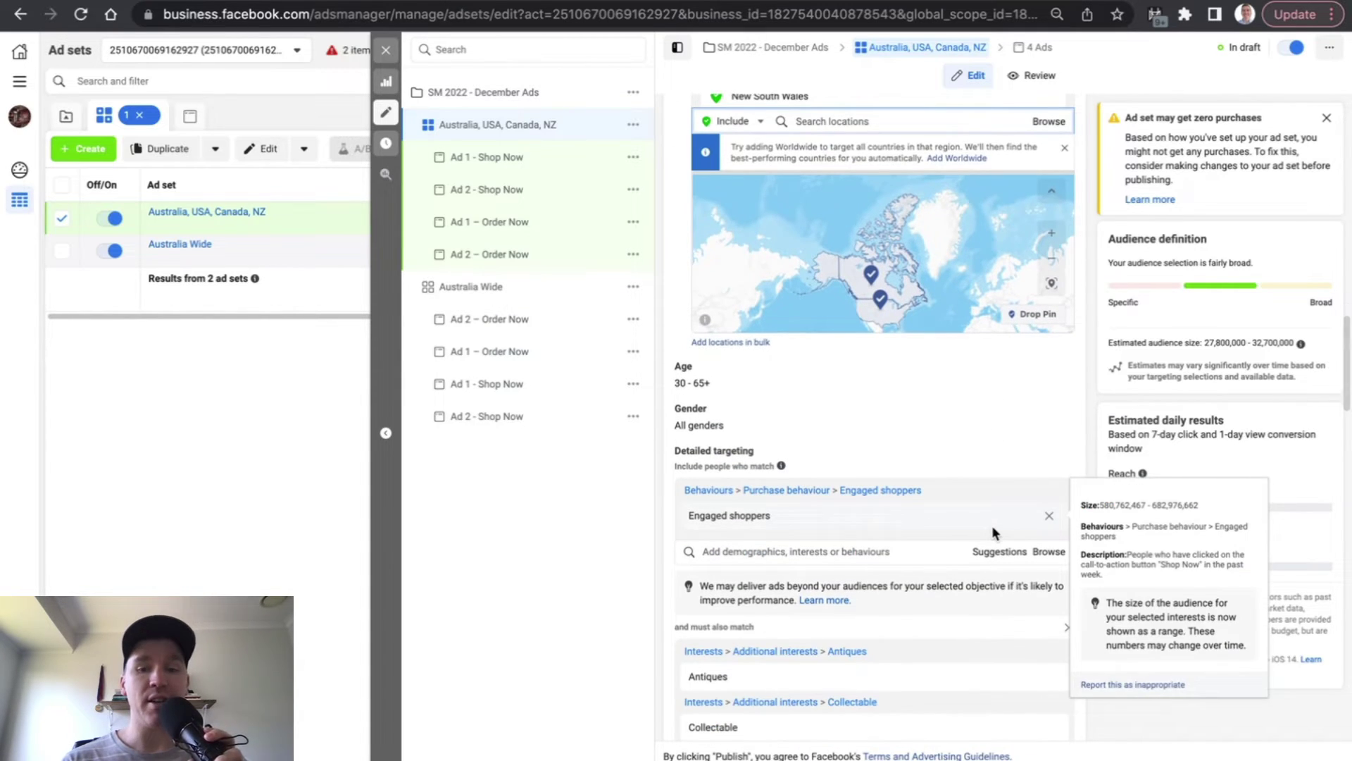
{"action": "scroll", "coordinate": [992, 525], "scroll_direction": "down", "scroll_amount": 3}
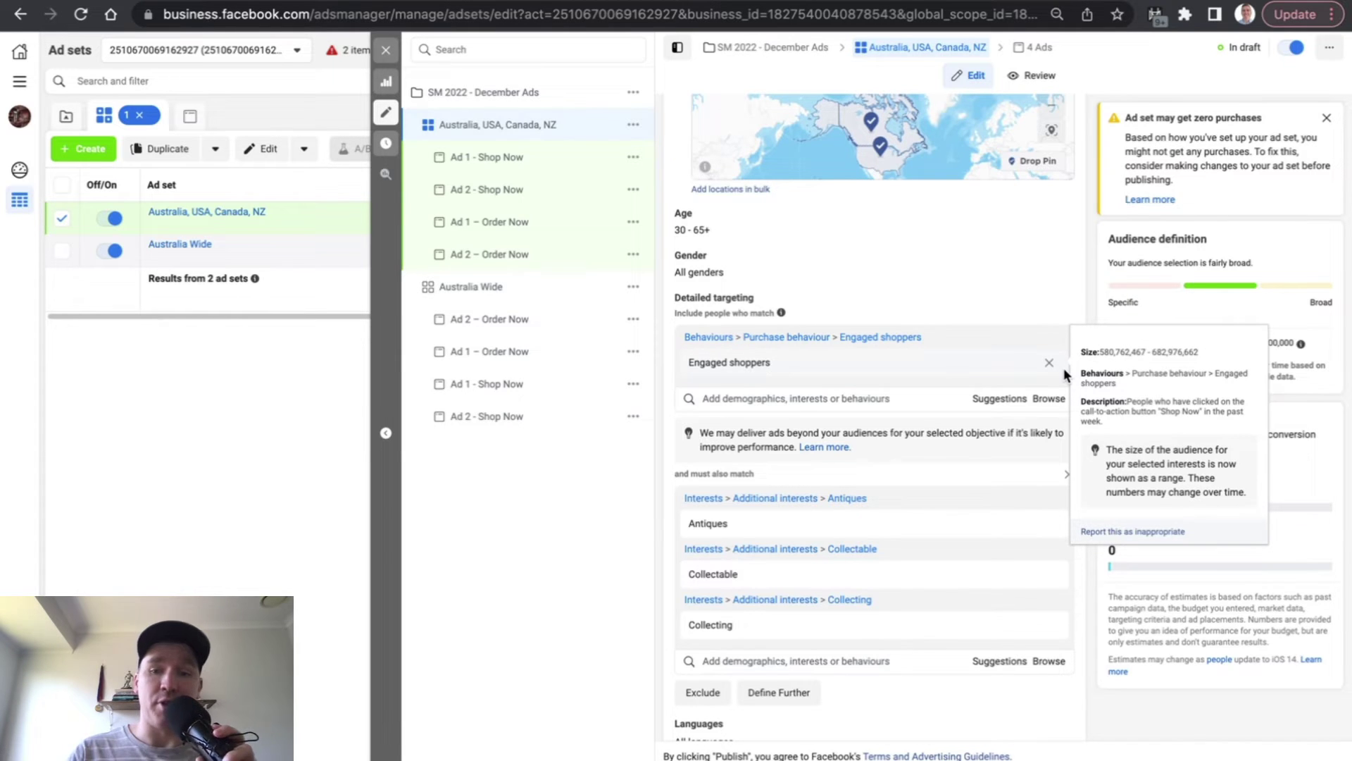
{"action": "mouse_move", "coordinate": [867, 474]}
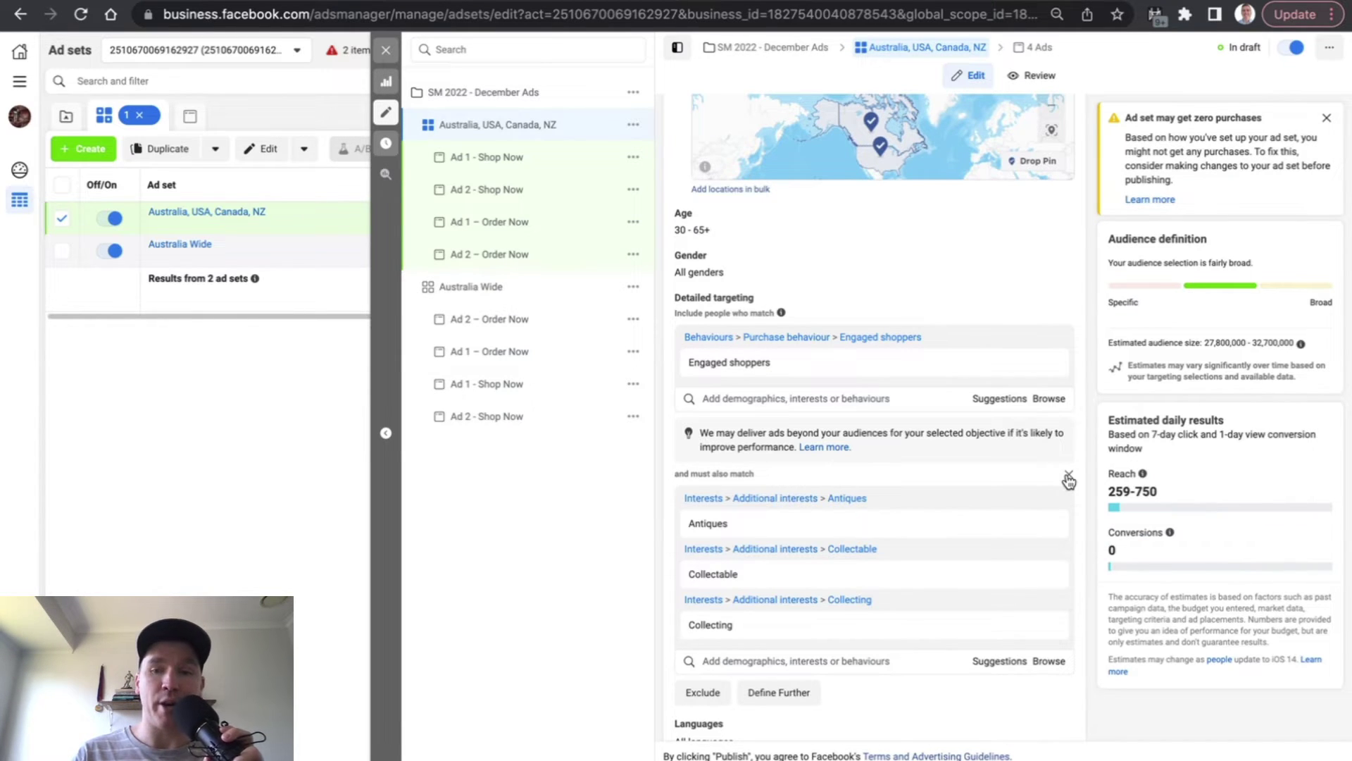
Remove the narrowing group and Engaged shoppers, leaving Antiques as the only interest.
{"action": "left_click", "coordinate": [1068, 476]}
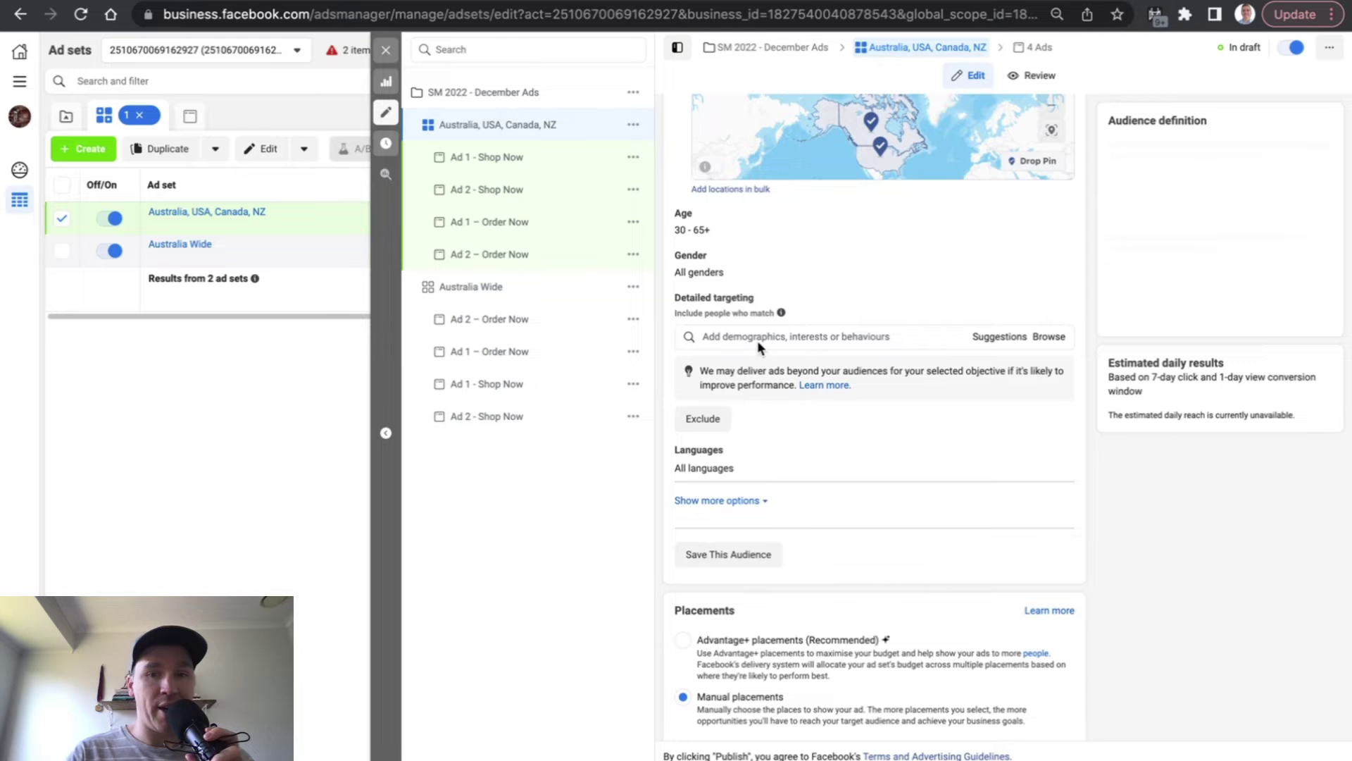
{"action": "left_click", "coordinate": [758, 340]}
{"action": "type", "text": "an"}
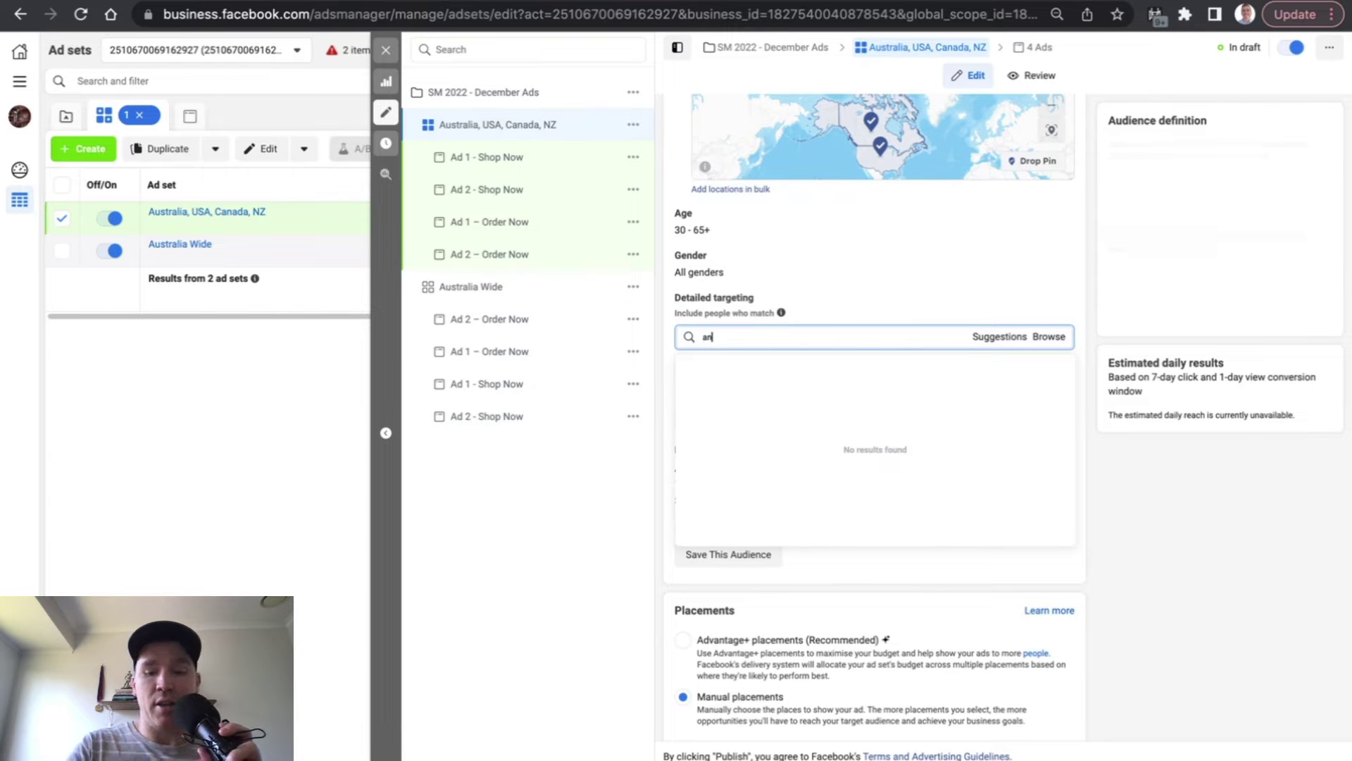
{"action": "type", "text": "tue"}
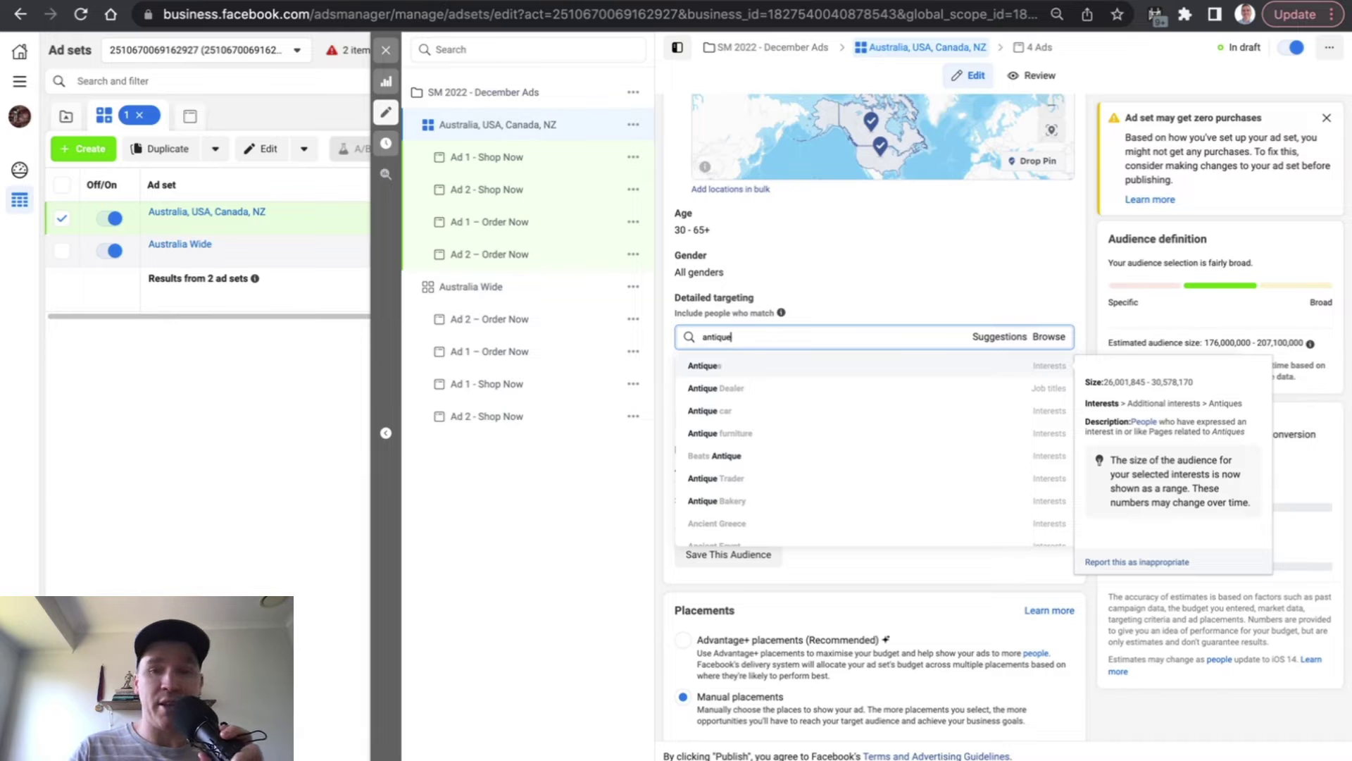
{"action": "left_click", "coordinate": [704, 365]}
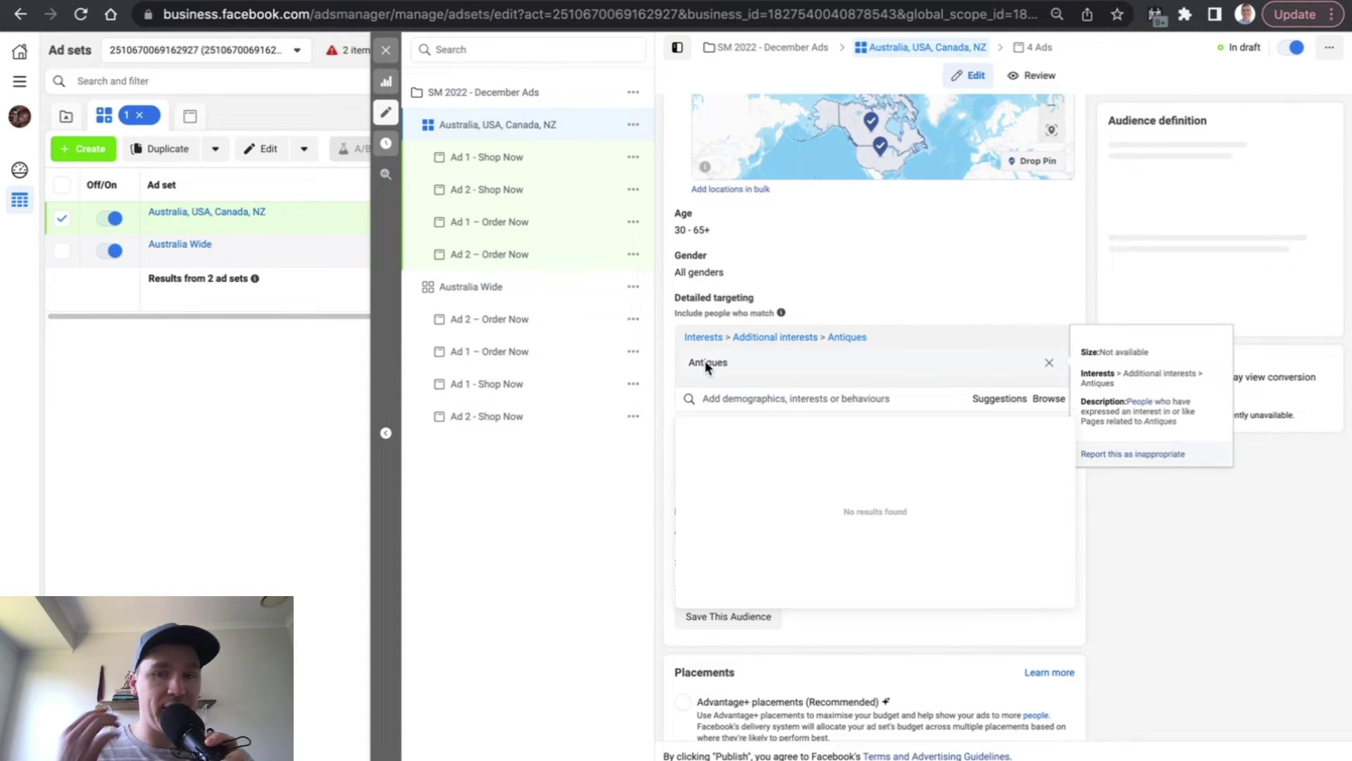
{"action": "left_click", "coordinate": [1095, 251]}
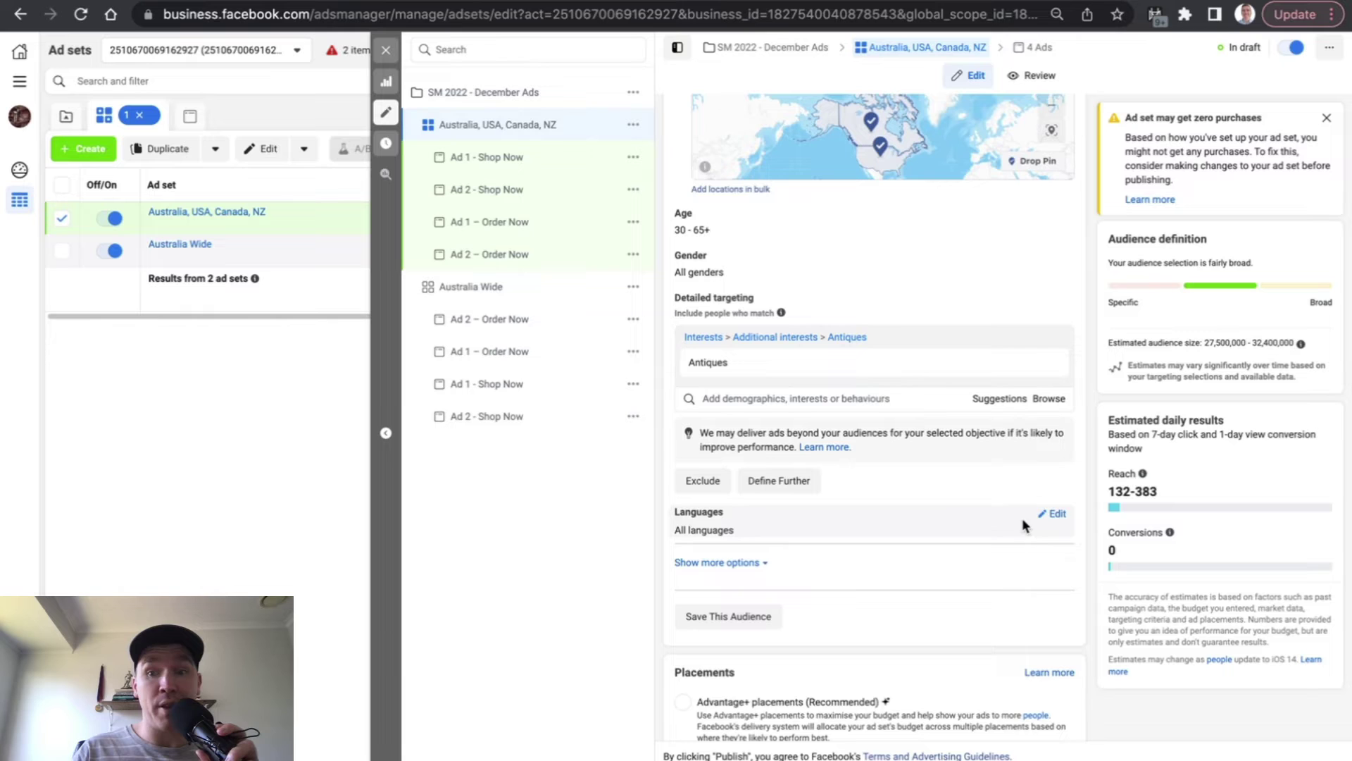
Set the audience language to English (All).
{"action": "left_click", "coordinate": [1056, 514]}
{"action": "left_click", "coordinate": [875, 534]}
{"action": "type", "text": "e"}
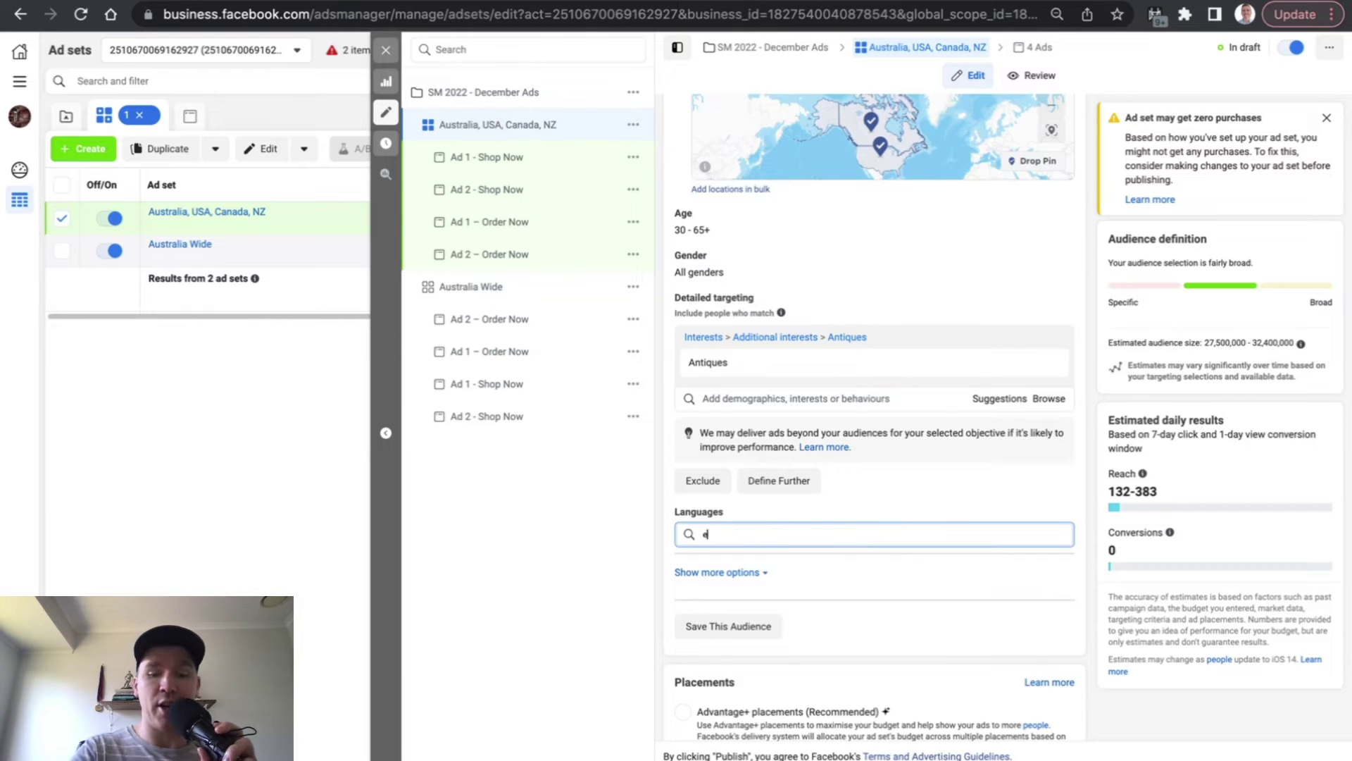
{"action": "type", "text": "ng"}
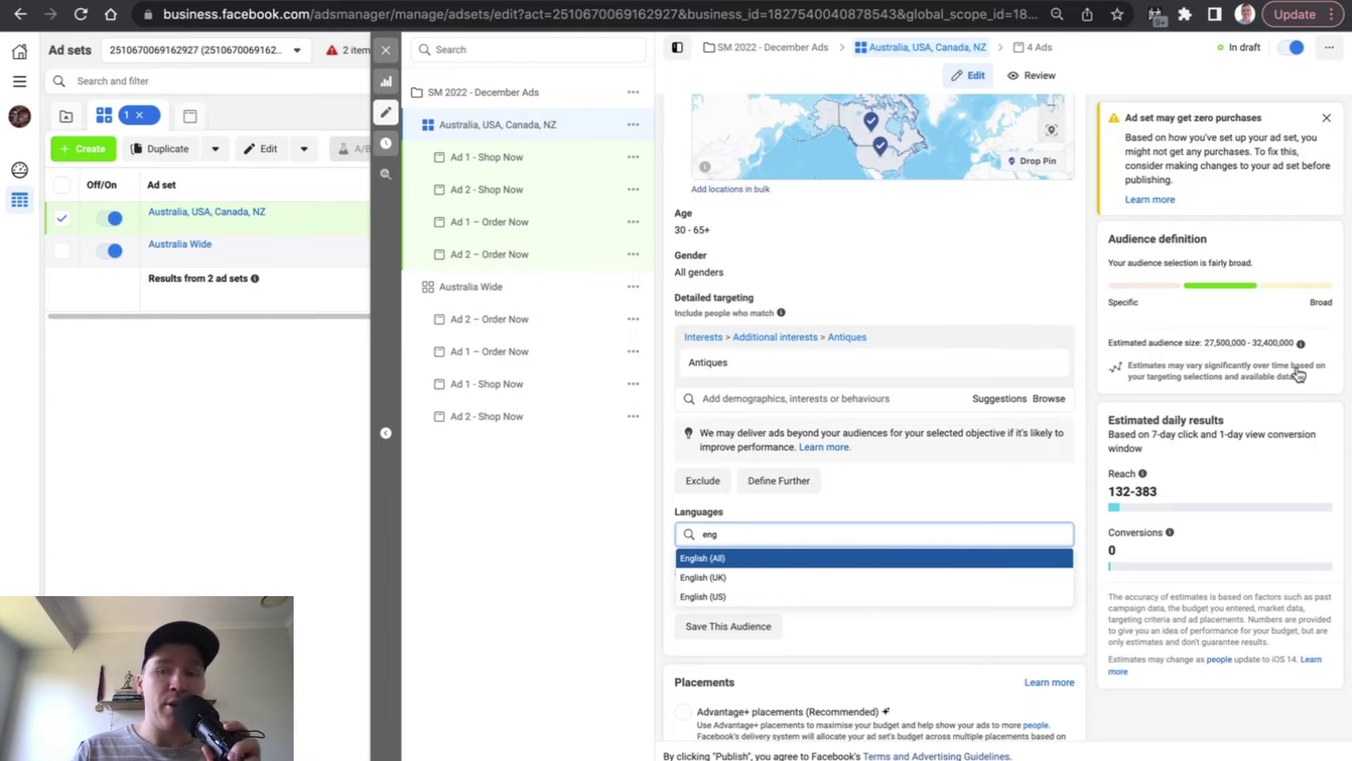
{"action": "key", "text": "Return"}
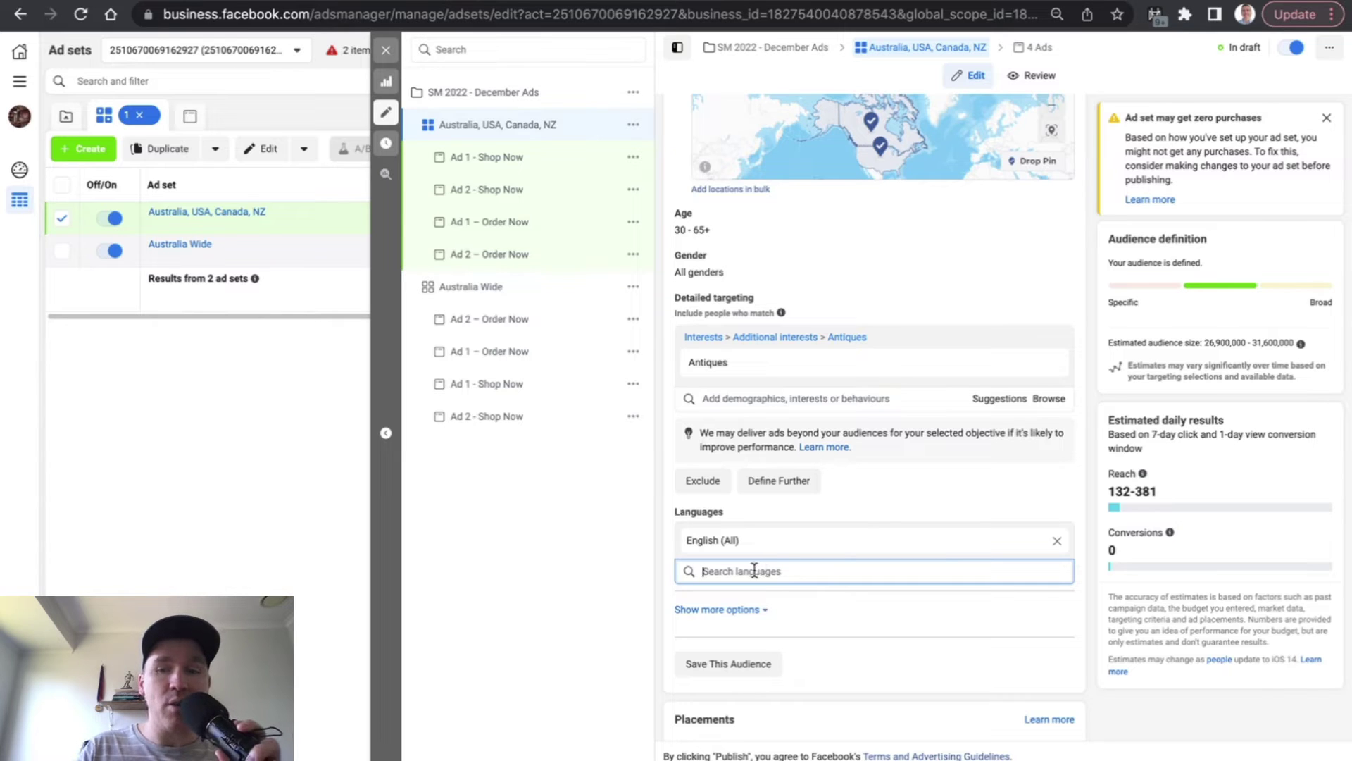
{"action": "mouse_move", "coordinate": [730, 512]}
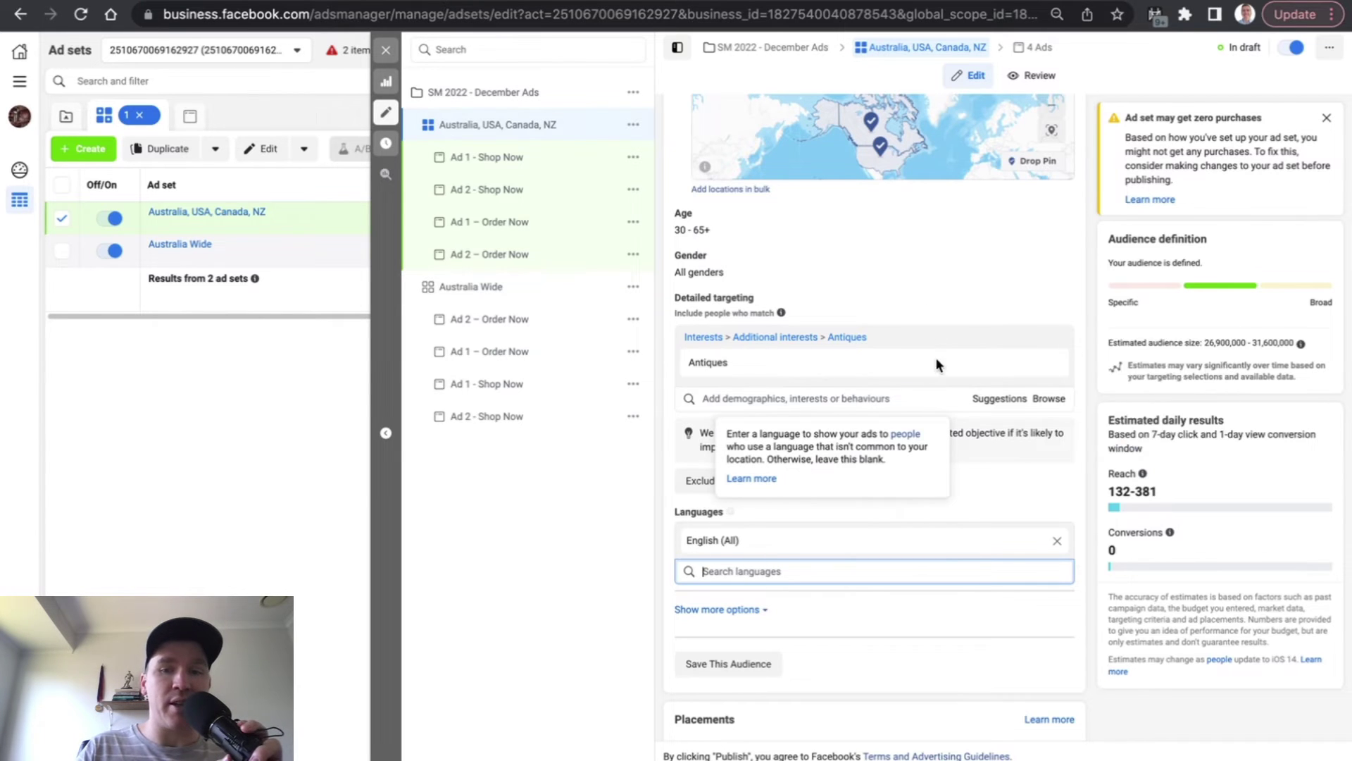
{"action": "left_click", "coordinate": [1037, 484]}
Add a must-also-match condition requiring interest in Collectable.
{"action": "left_click", "coordinate": [778, 480]}
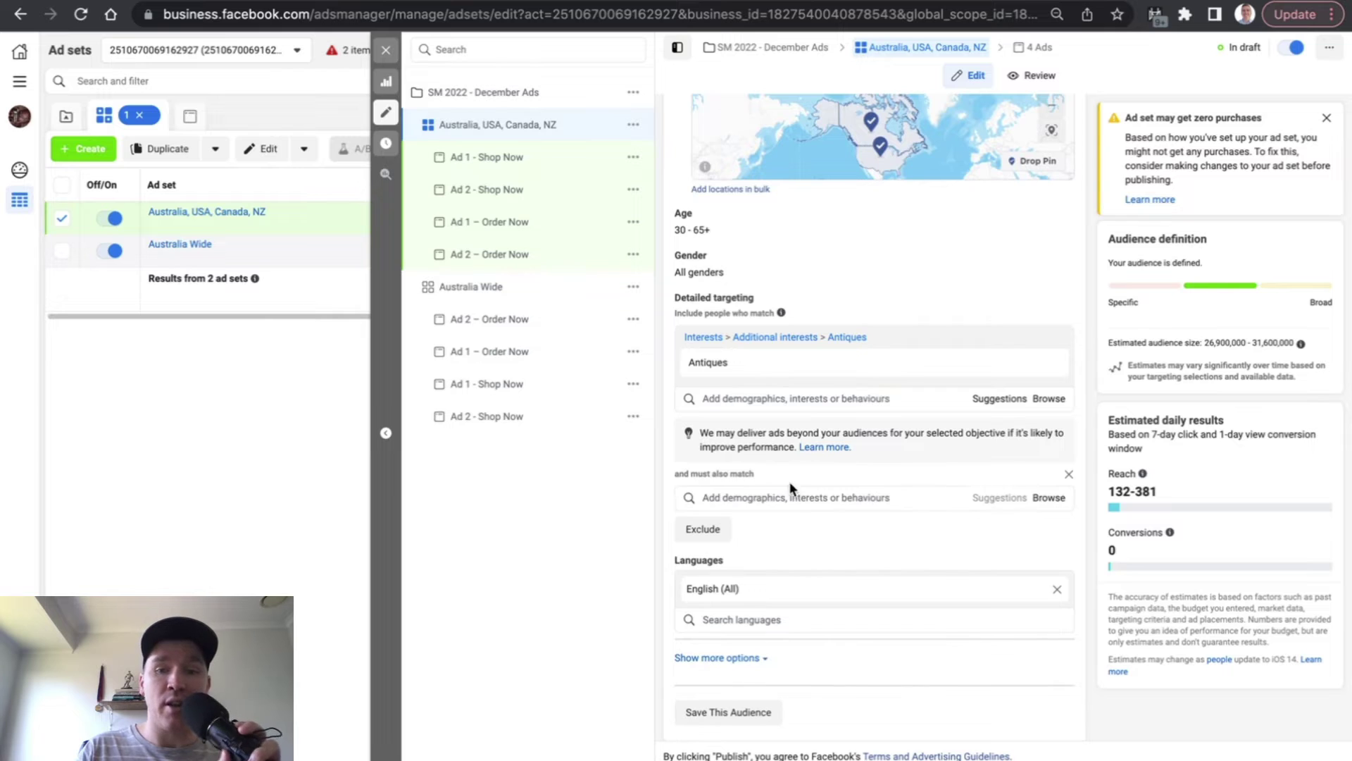
{"action": "left_click", "coordinate": [999, 497]}
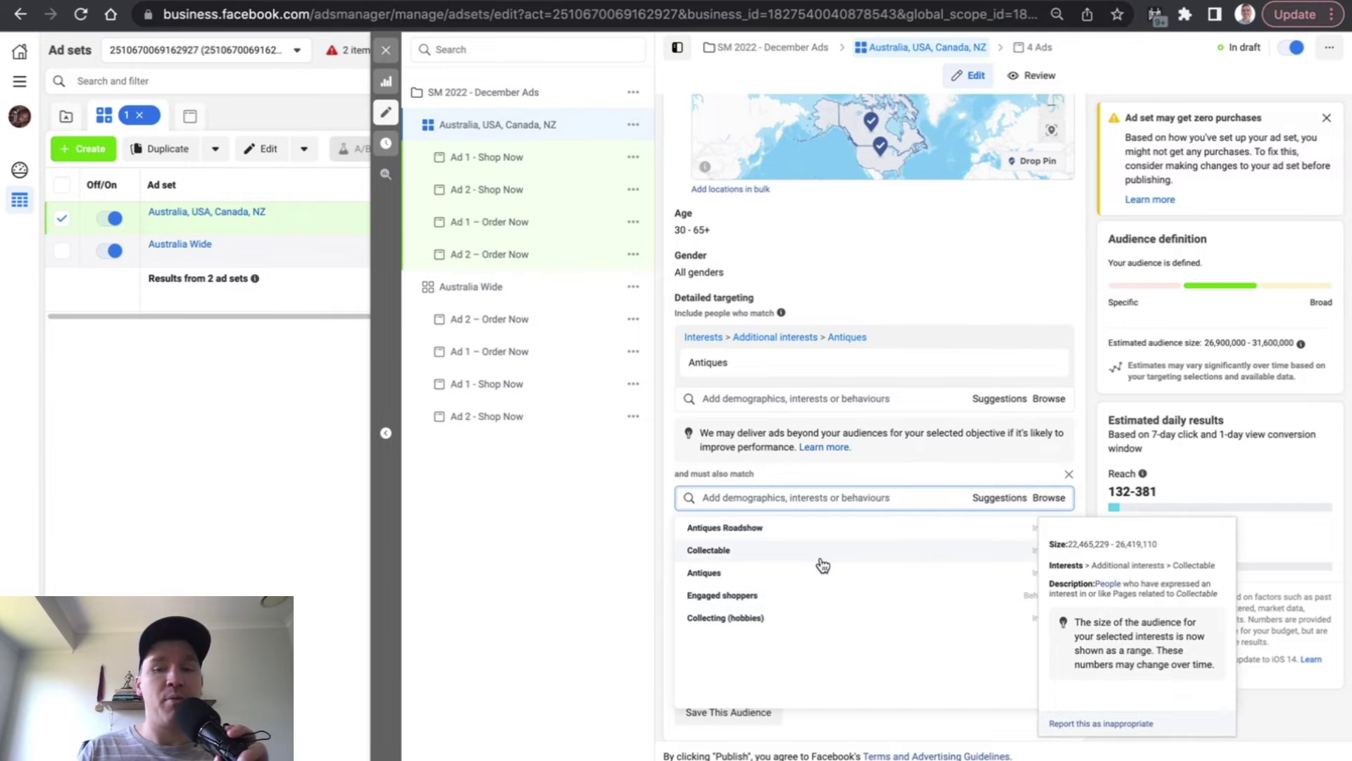
{"action": "mouse_move", "coordinate": [740, 549]}
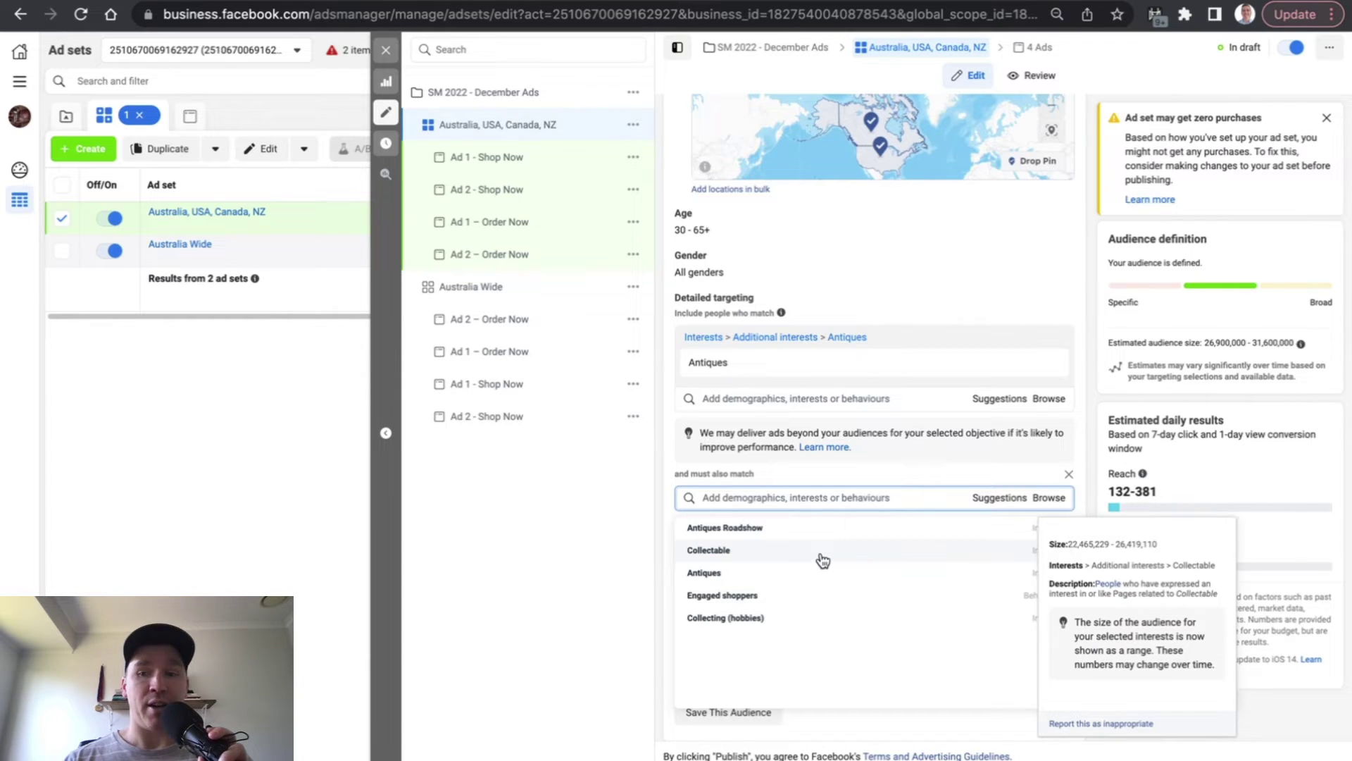
{"action": "left_click", "coordinate": [824, 552]}
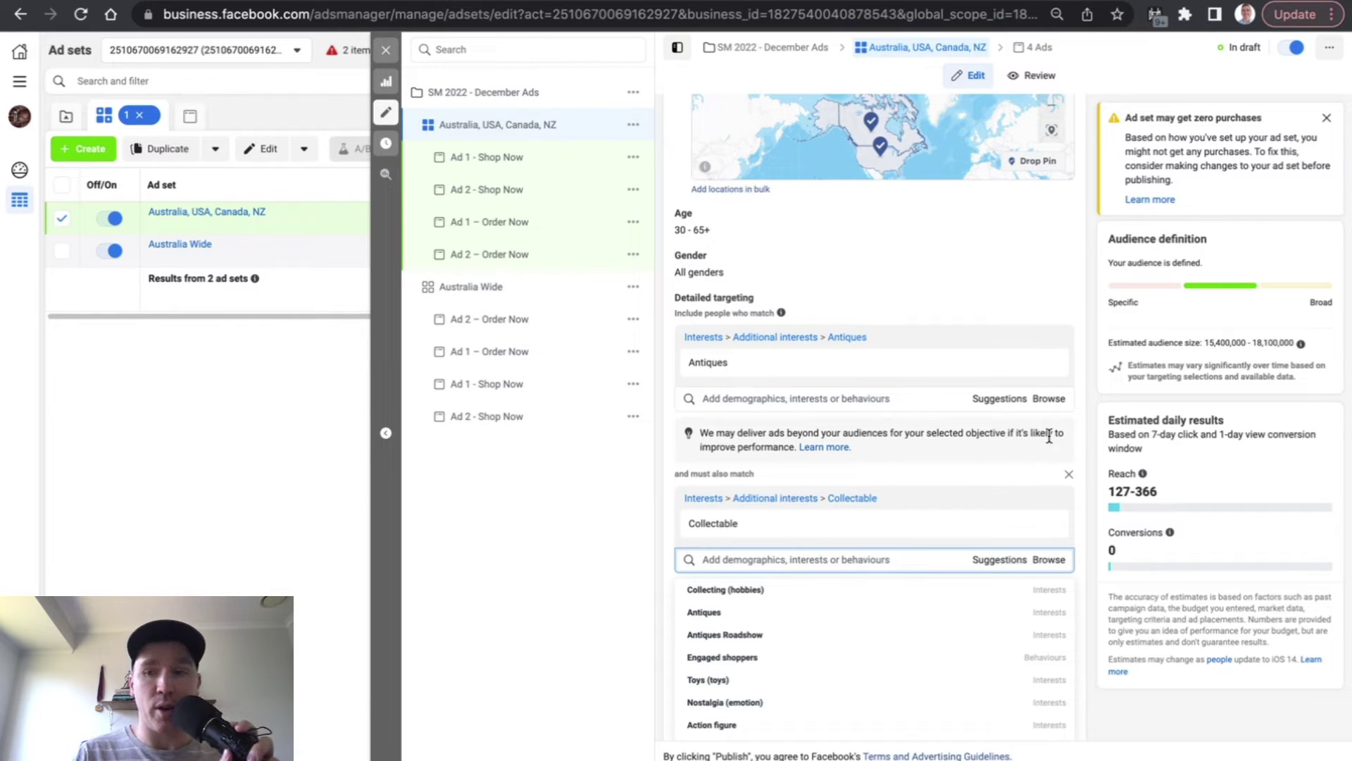
{"action": "key", "text": "Escape"}
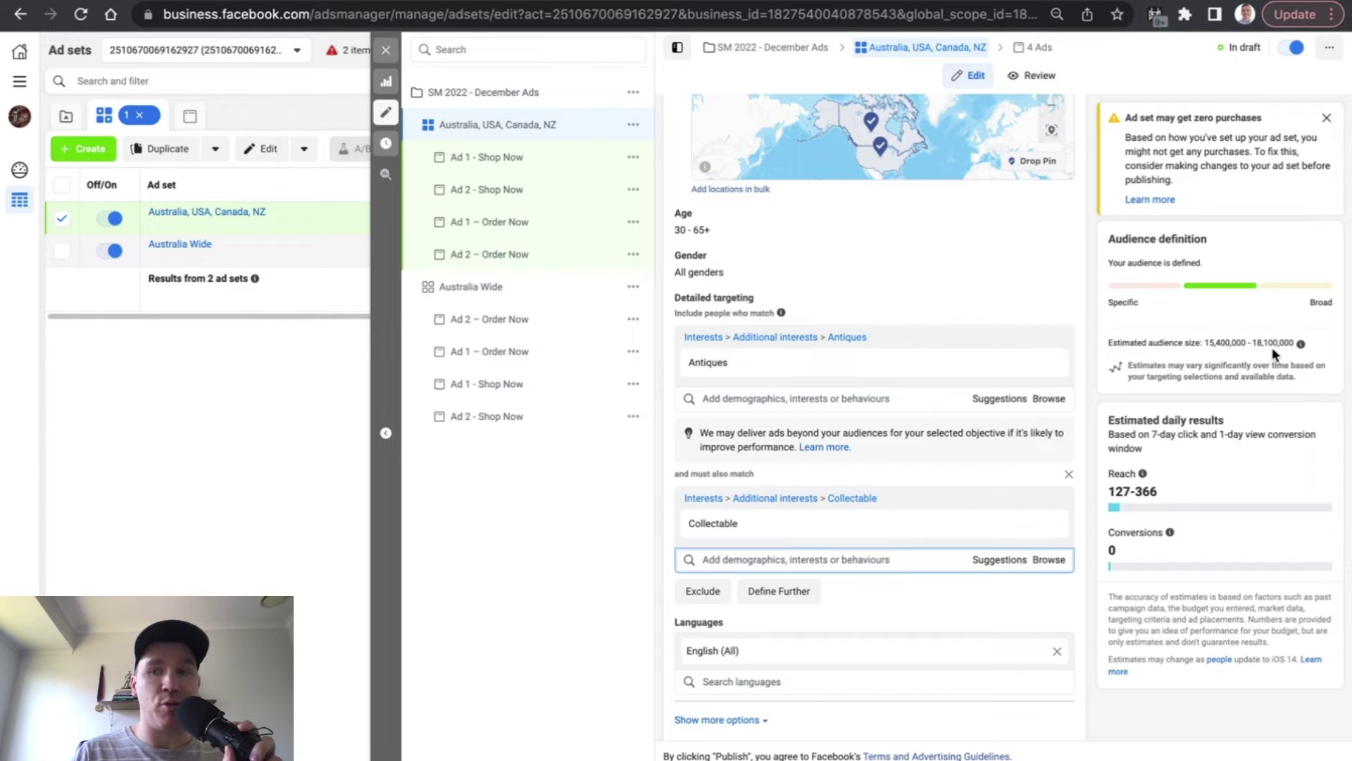
{"action": "scroll", "coordinate": [1071, 431], "scroll_direction": "down", "scroll_amount": 3}
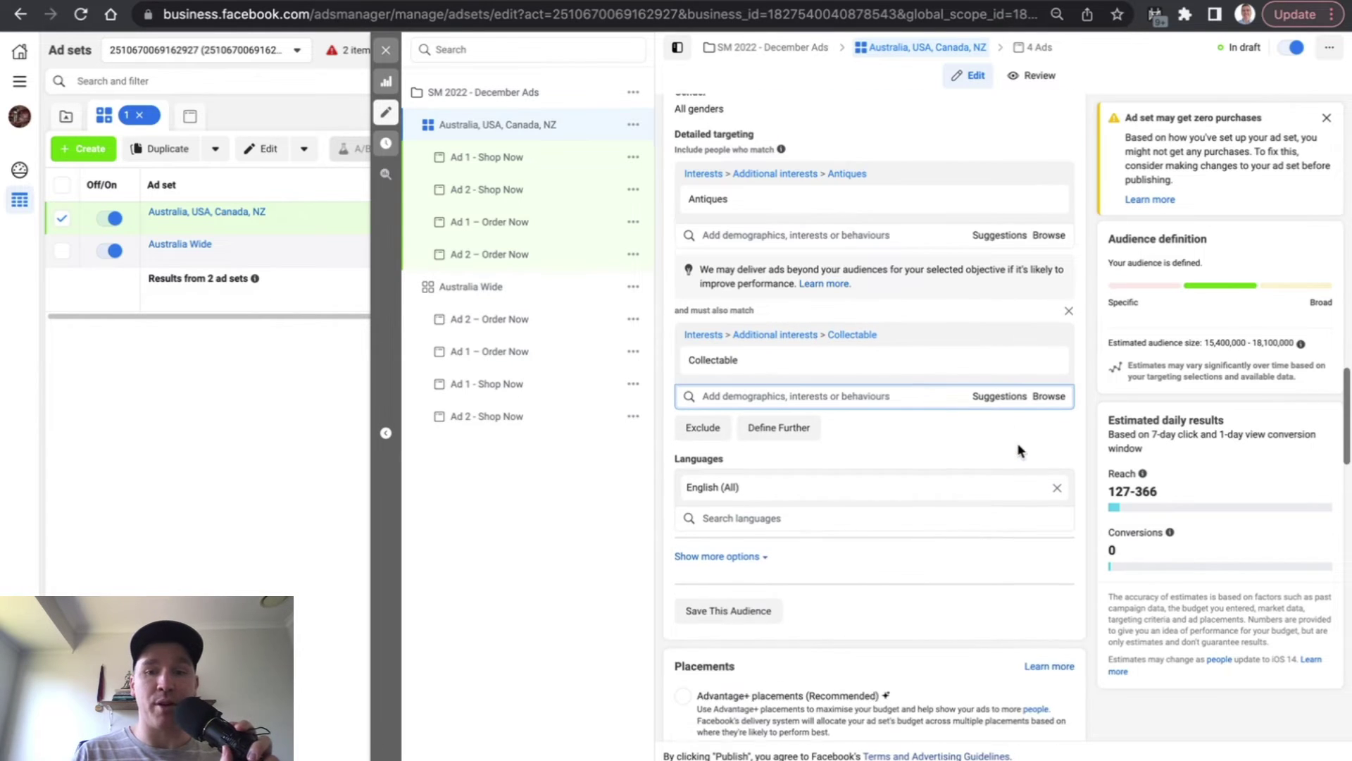
Add a second must-also-match condition requiring Engaged shoppers.
{"action": "left_click", "coordinate": [779, 422]}
{"action": "left_click", "coordinate": [766, 440]}
{"action": "type", "text": "engaged"}
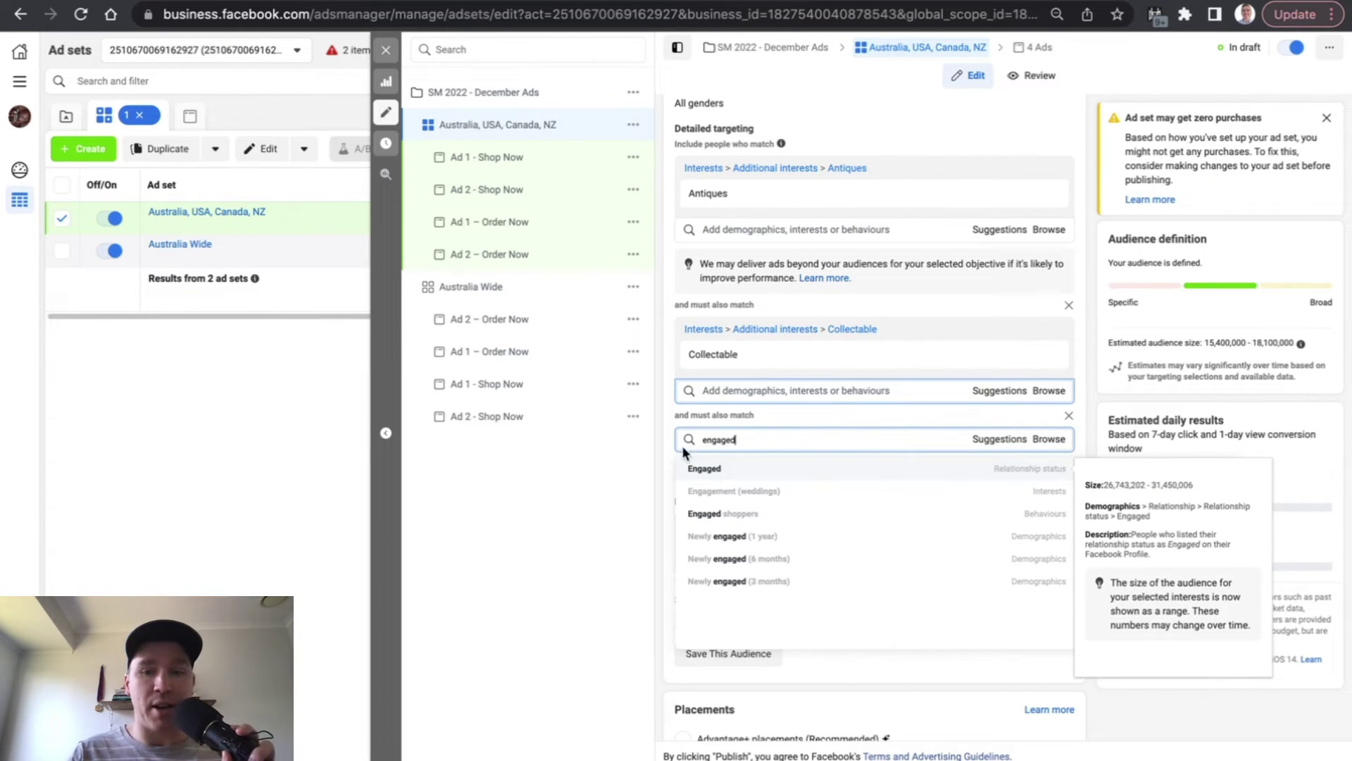
{"action": "left_click", "coordinate": [706, 513]}
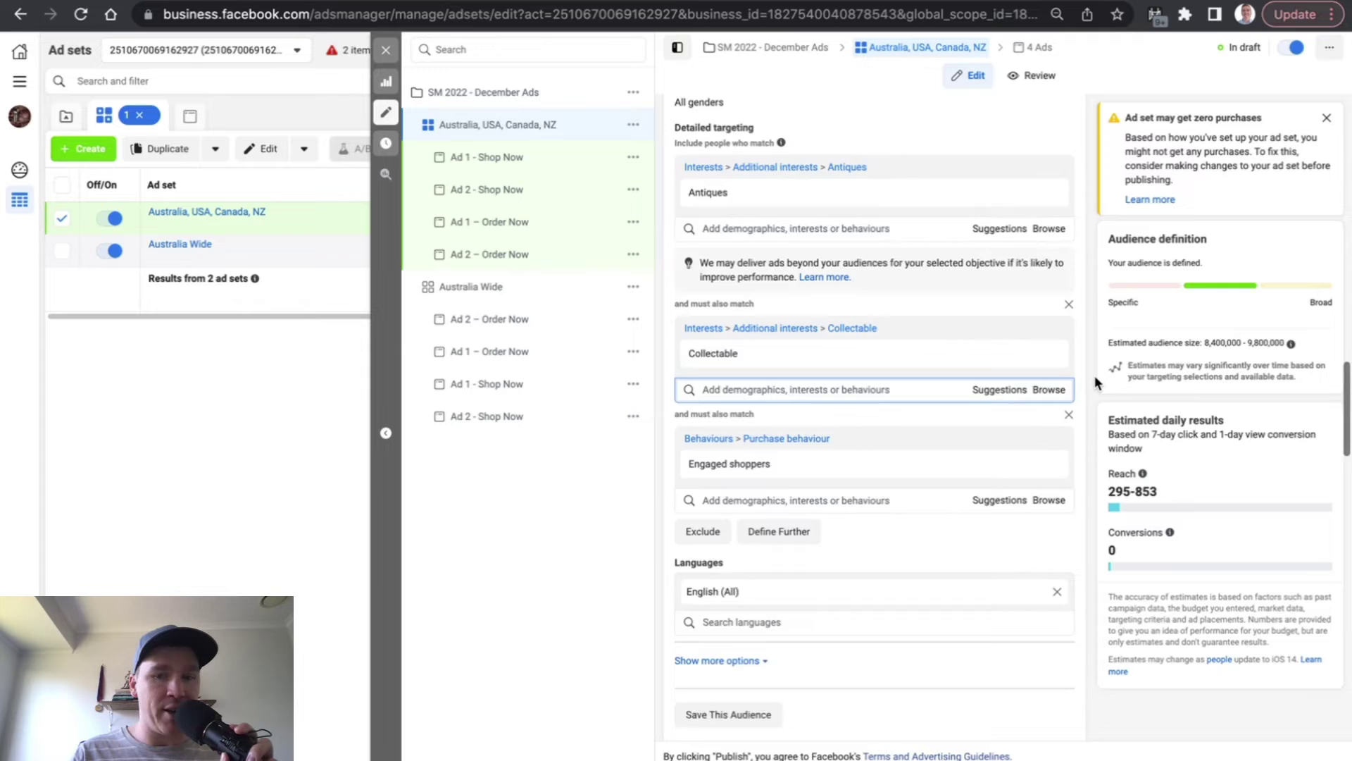
{"action": "scroll", "coordinate": [937, 380], "scroll_direction": "down", "scroll_amount": 3}
Add a third condition requiring Married or Engaged relationship status.
{"action": "left_click", "coordinate": [778, 377]}
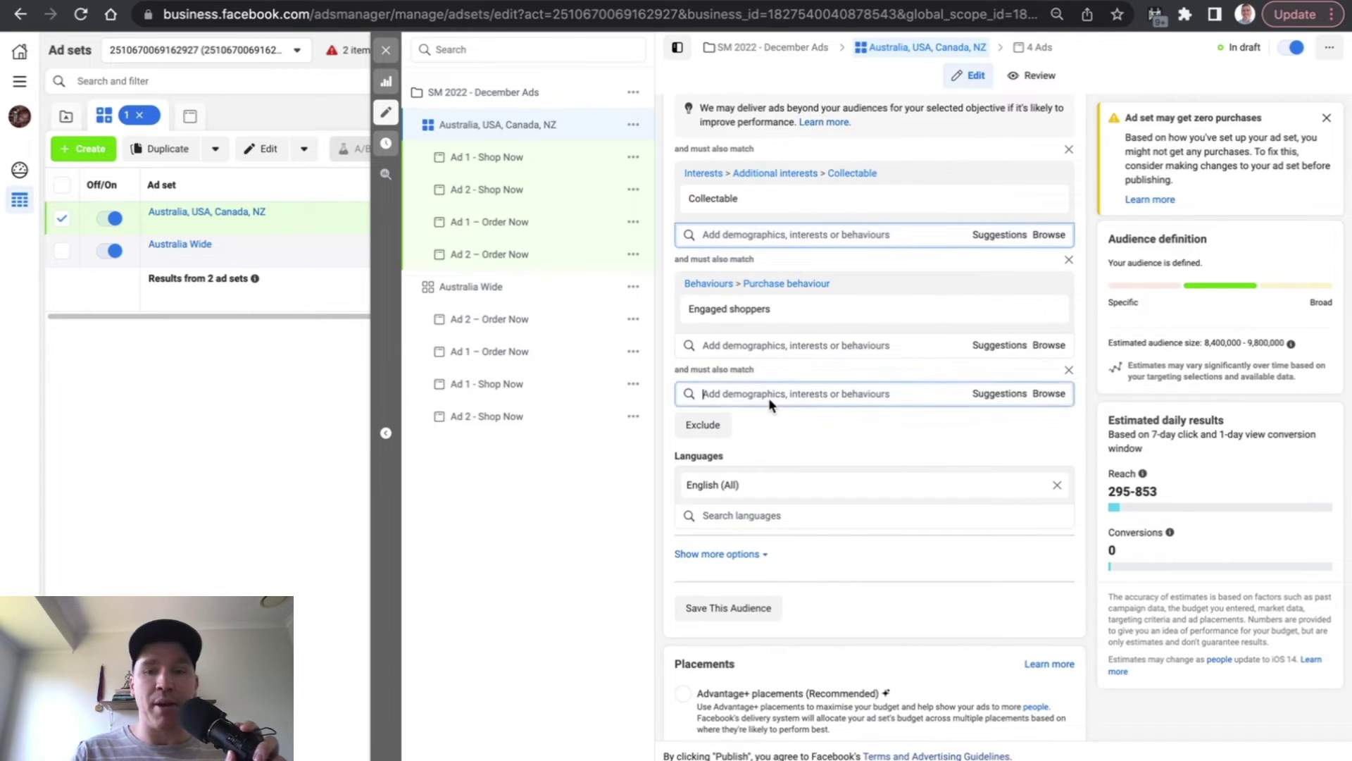
{"action": "left_click", "coordinate": [768, 393]}
{"action": "type", "text": "ma"}
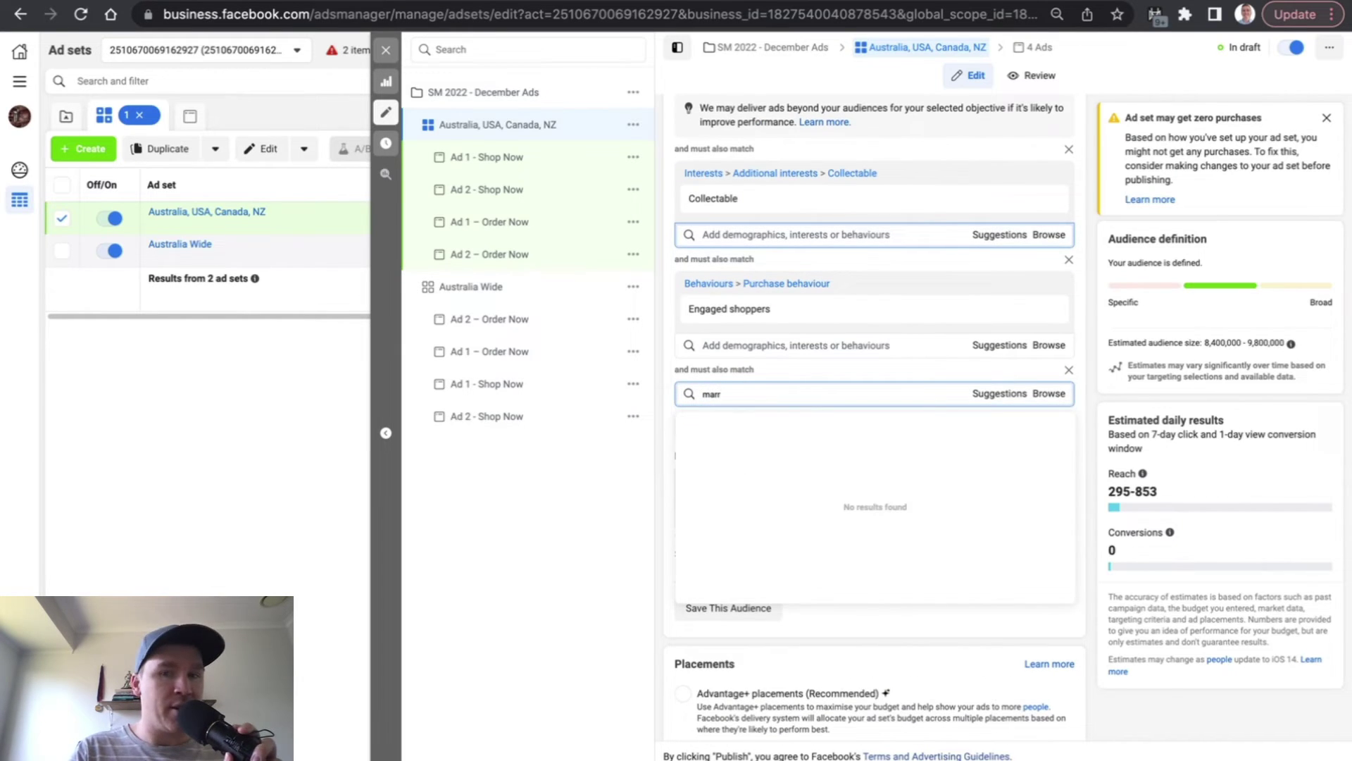
{"action": "type", "text": "r"}
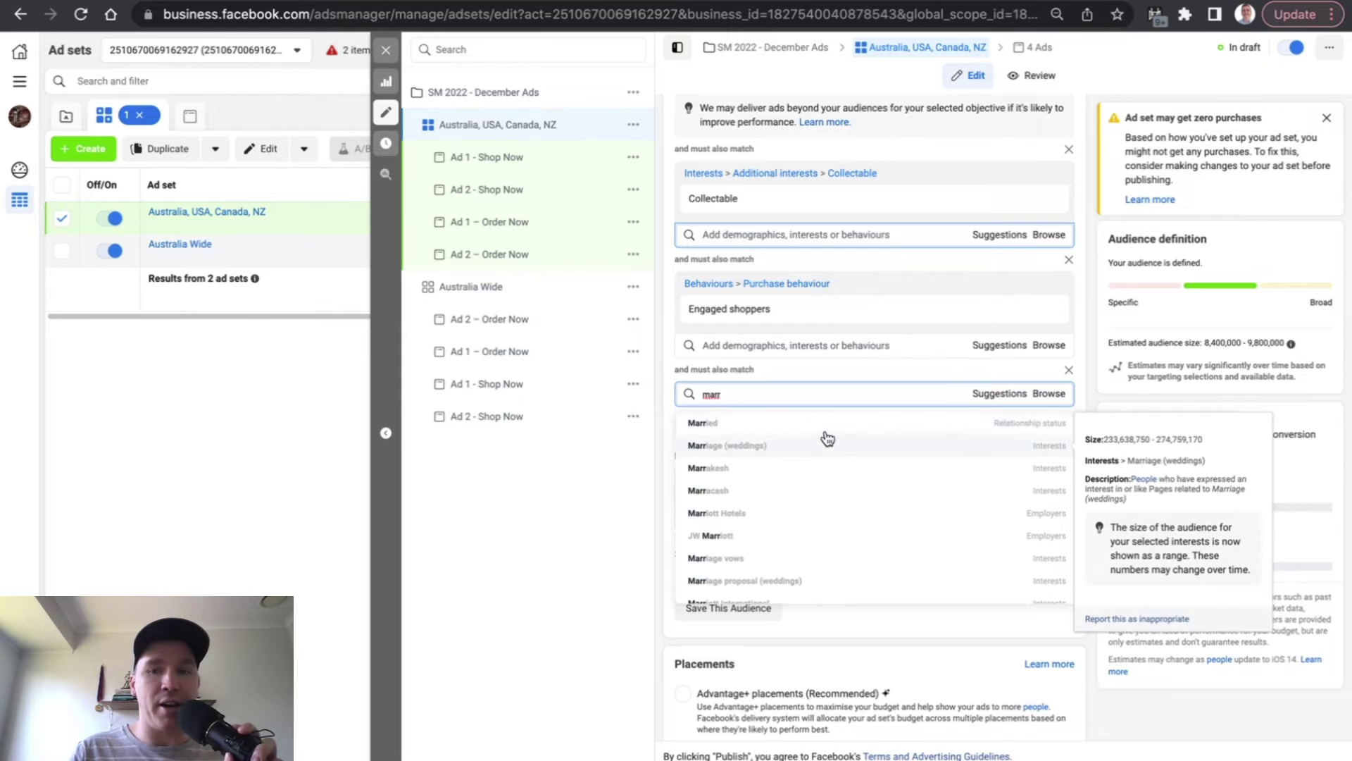
{"action": "left_click", "coordinate": [774, 422]}
{"action": "left_click", "coordinate": [754, 455]}
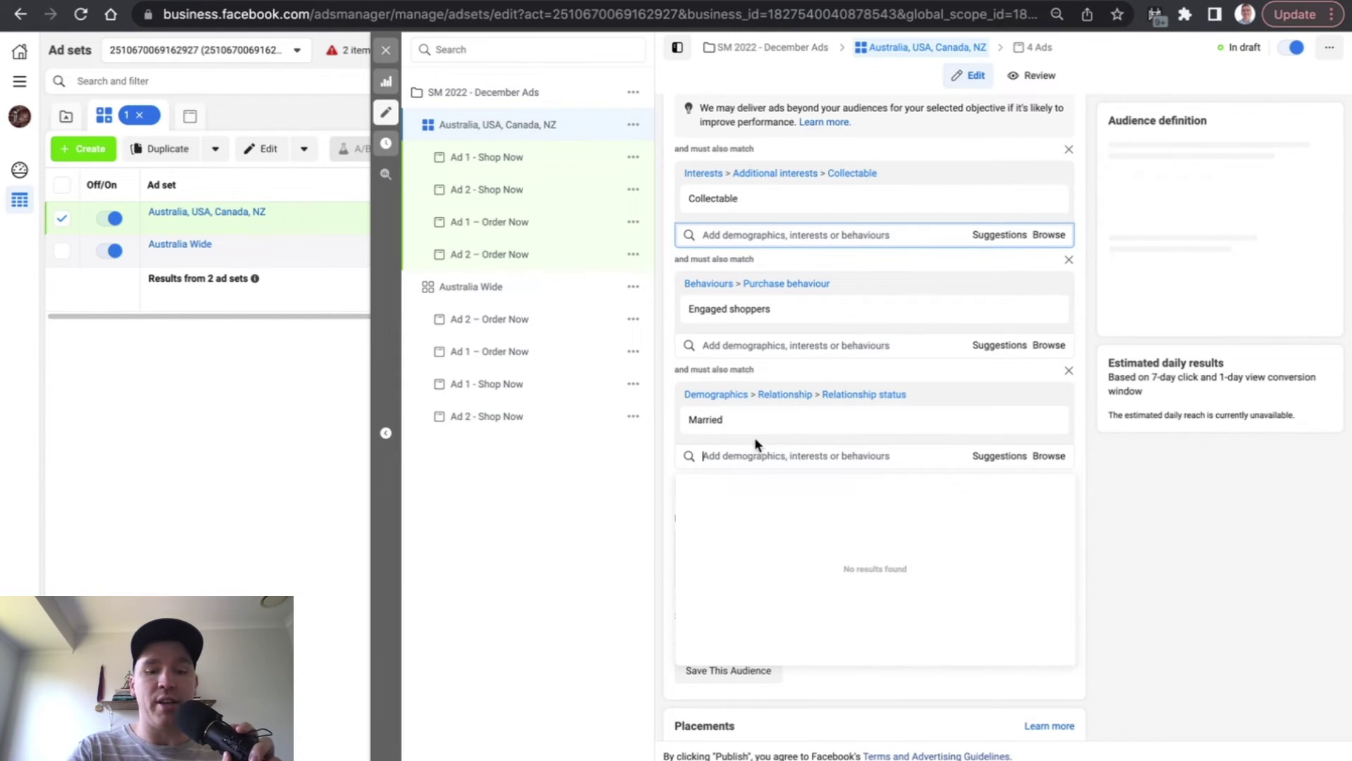
{"action": "type", "text": "engaged"}
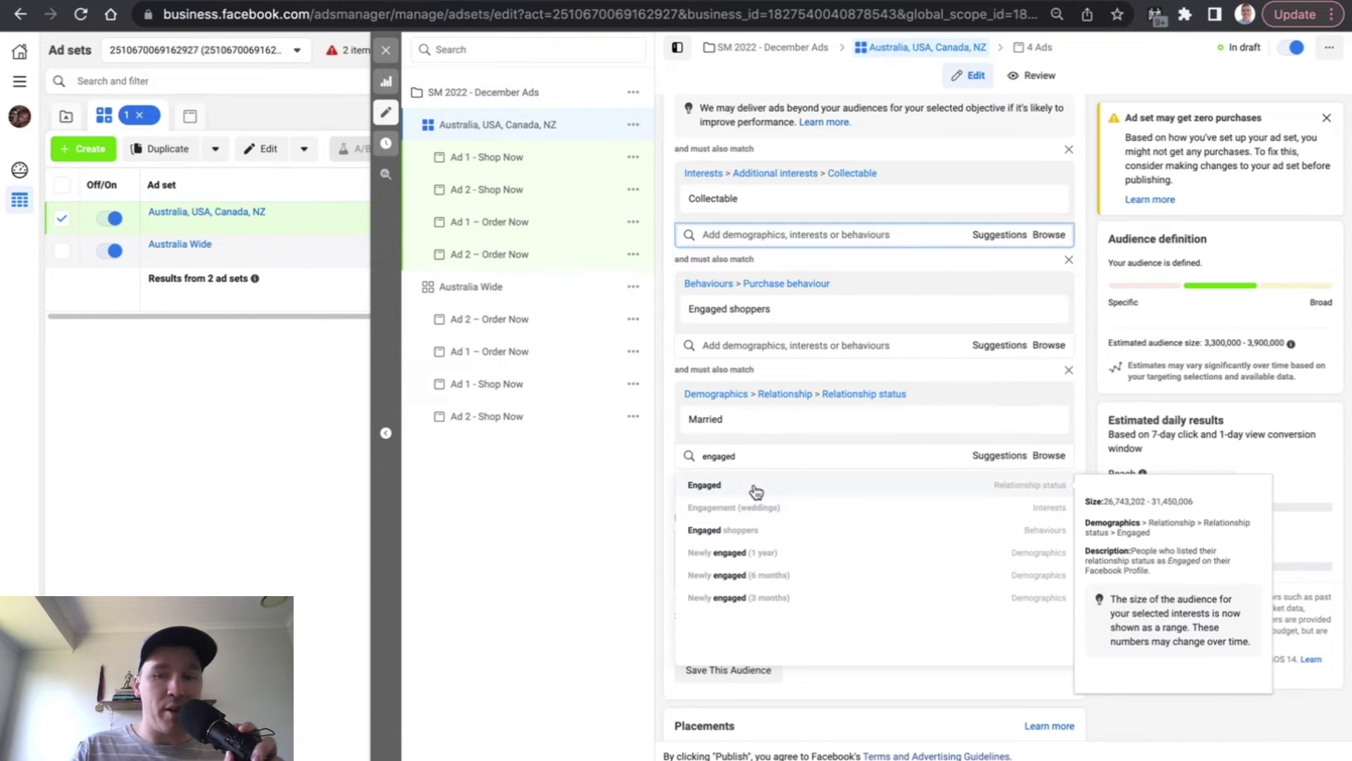
{"action": "left_click", "coordinate": [756, 487]}
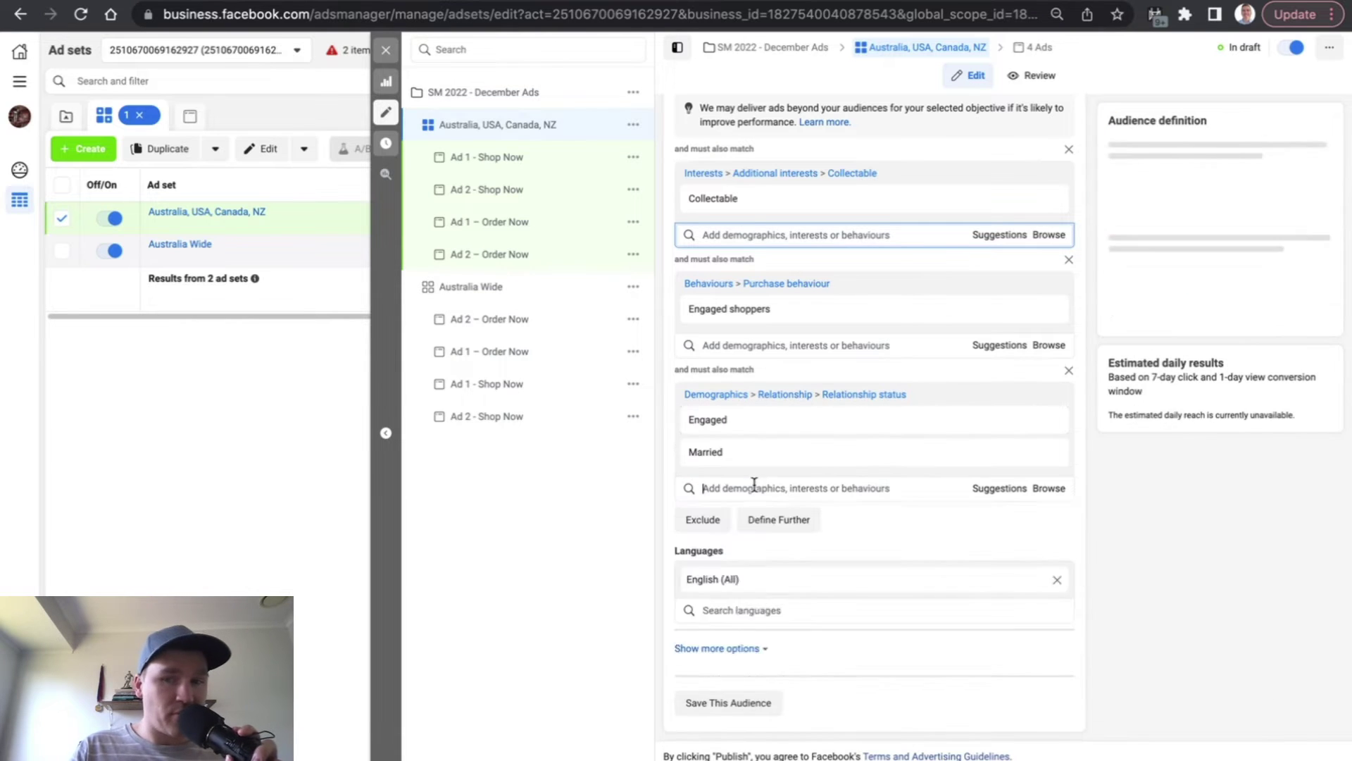
Remove Instagram Reels, Facebook Reels, Instant Articles and Audience Network apps and sites placements.
{"action": "left_click", "coordinate": [1083, 324]}
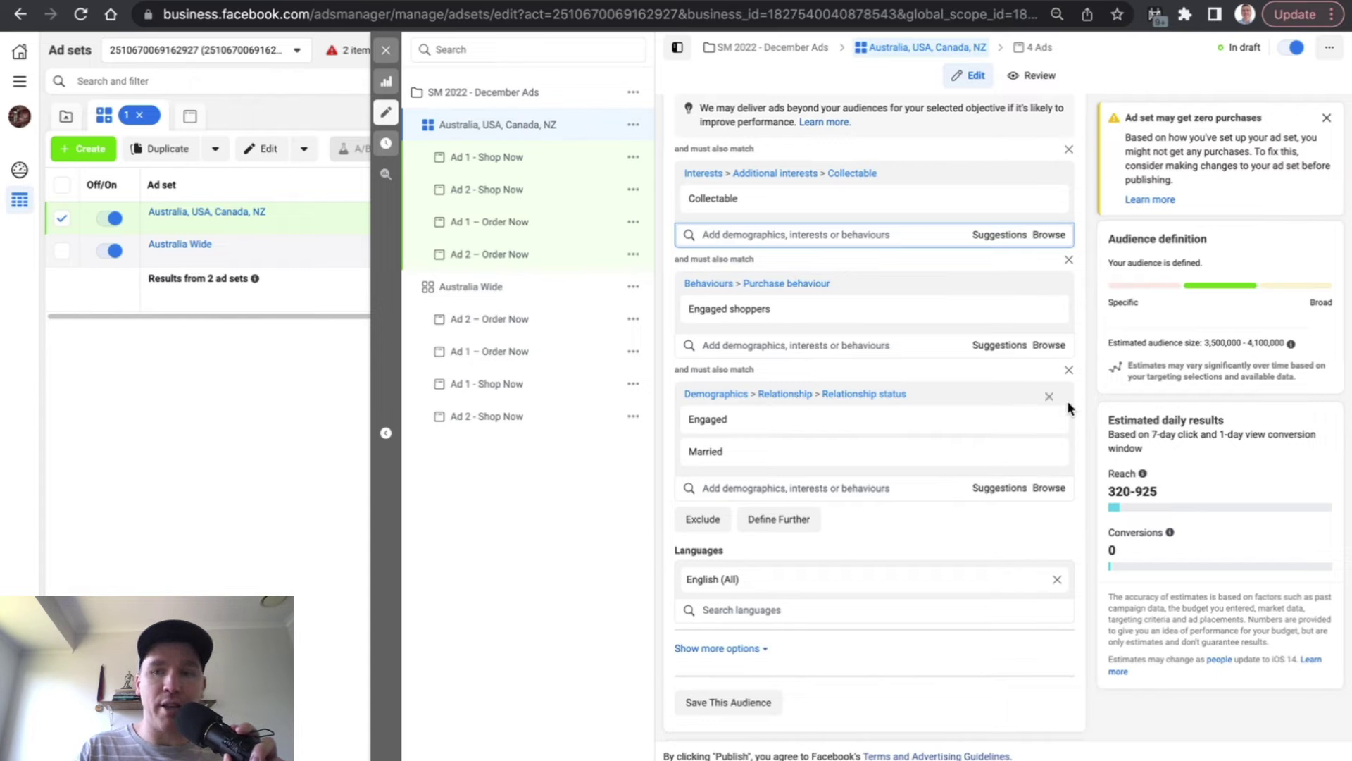
{"action": "scroll", "coordinate": [1067, 400], "scroll_direction": "down", "scroll_amount": 5}
{"action": "scroll", "coordinate": [1068, 401], "scroll_direction": "down", "scroll_amount": 5}
{"action": "scroll", "coordinate": [1068, 401], "scroll_direction": "down", "scroll_amount": 3}
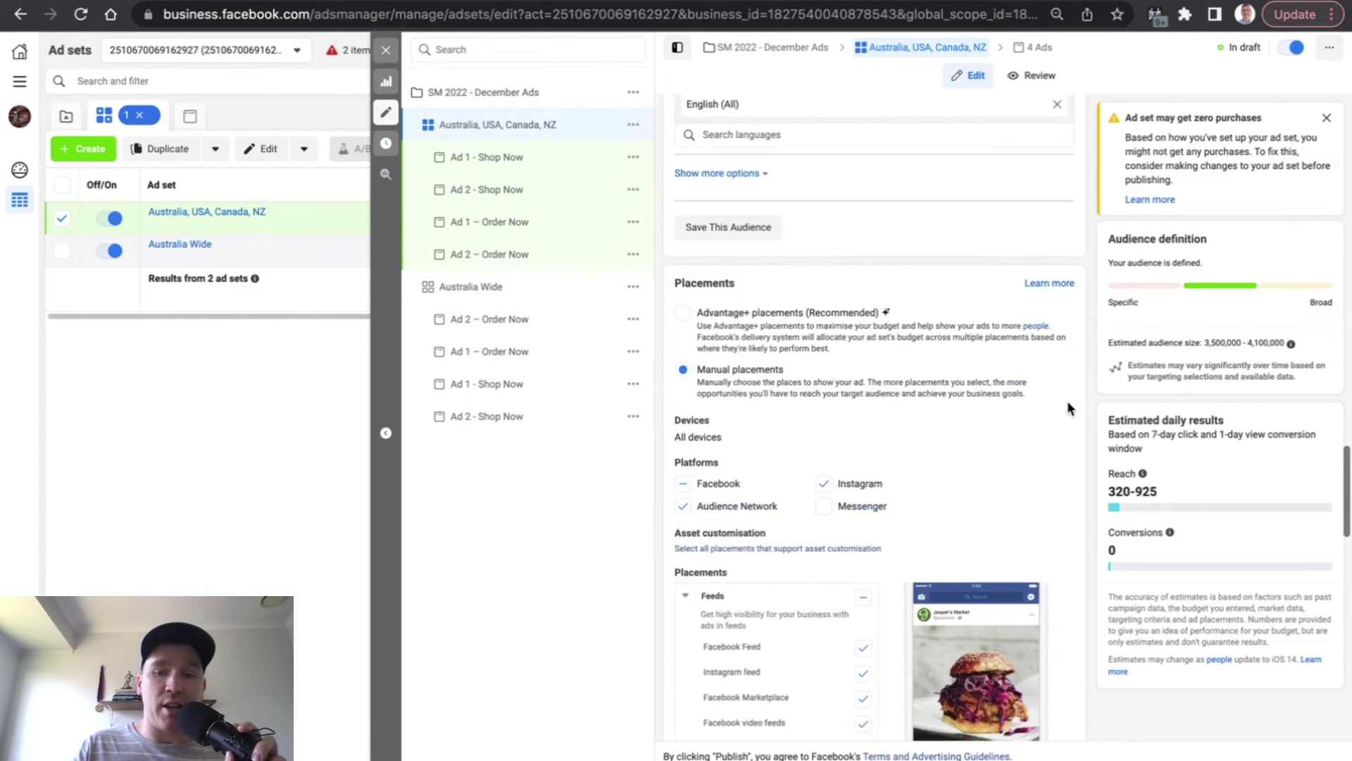
{"action": "scroll", "coordinate": [1067, 401], "scroll_direction": "down", "scroll_amount": 3}
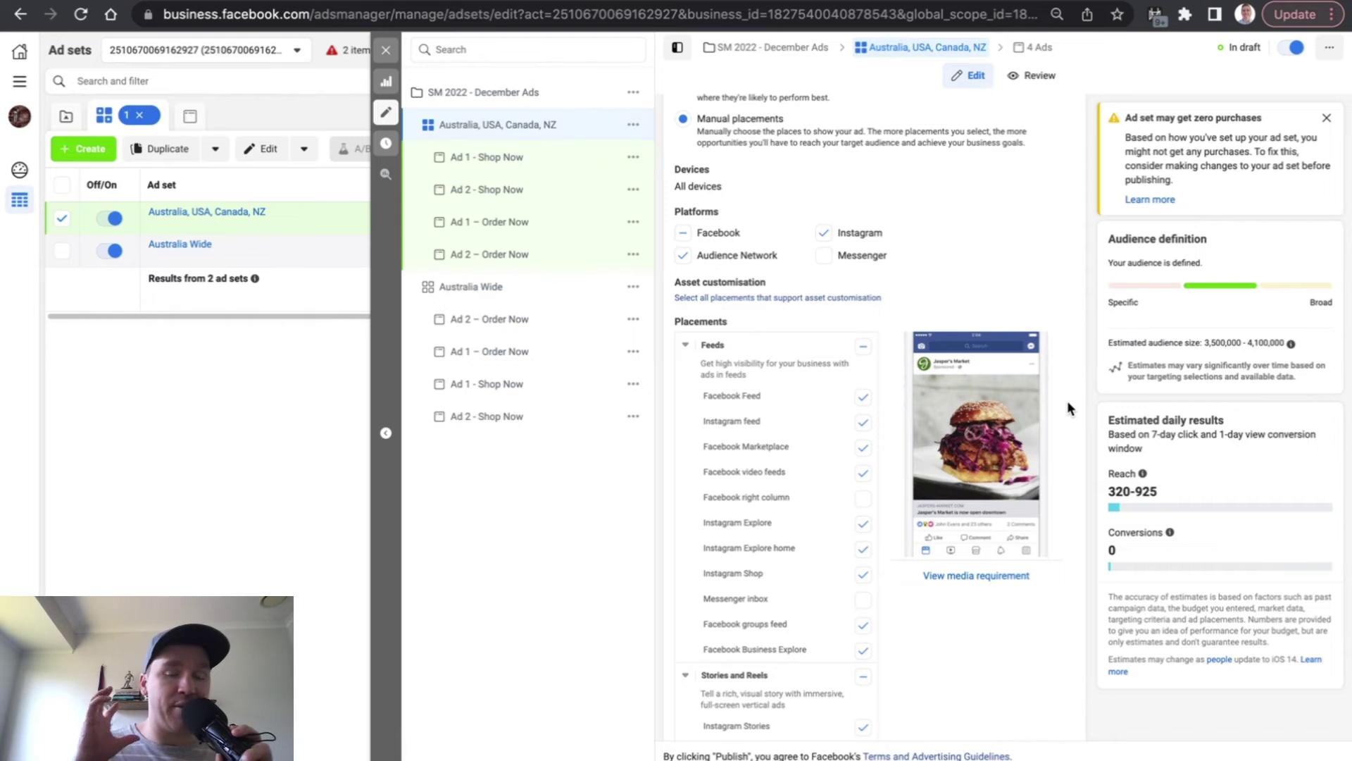
{"action": "scroll", "coordinate": [1067, 401], "scroll_direction": "down", "scroll_amount": 3}
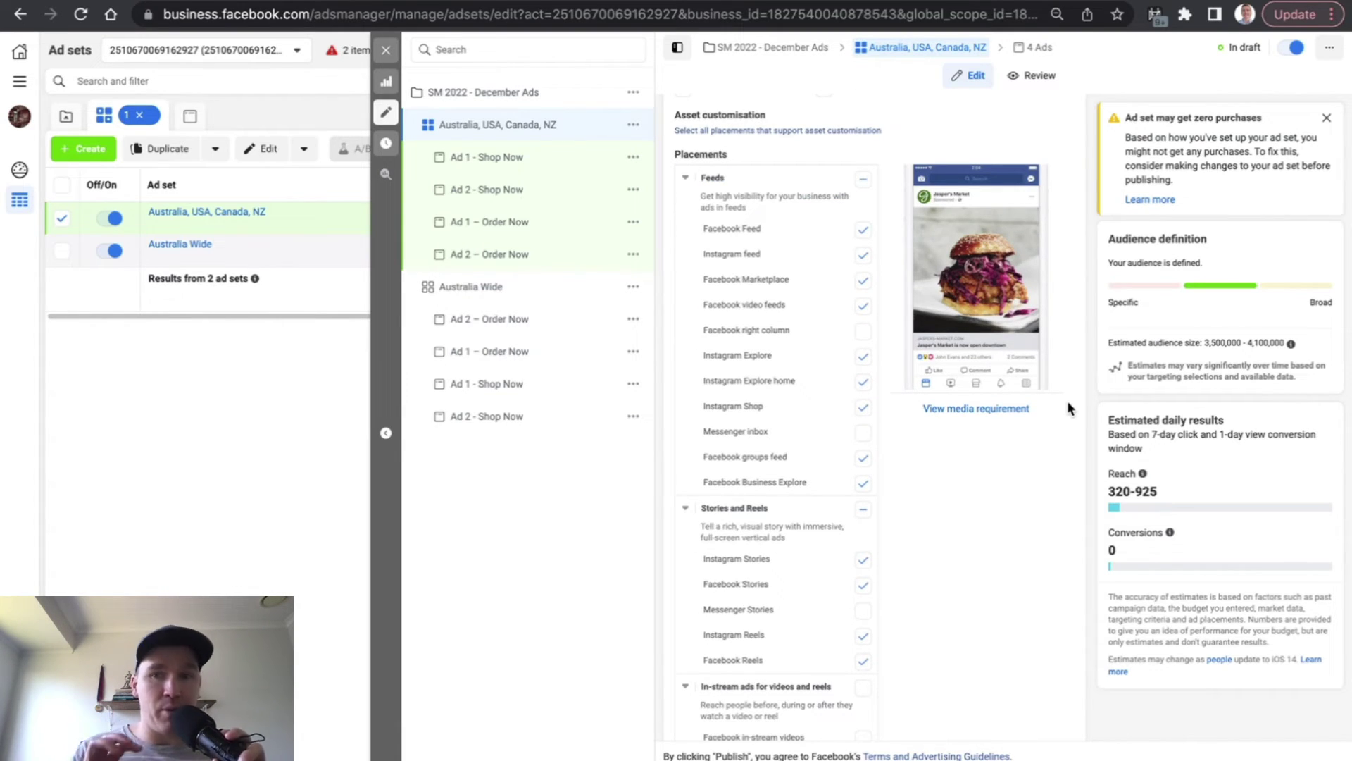
{"action": "mouse_move", "coordinate": [734, 636]}
{"action": "left_click", "coordinate": [864, 636]}
{"action": "left_click", "coordinate": [864, 661]}
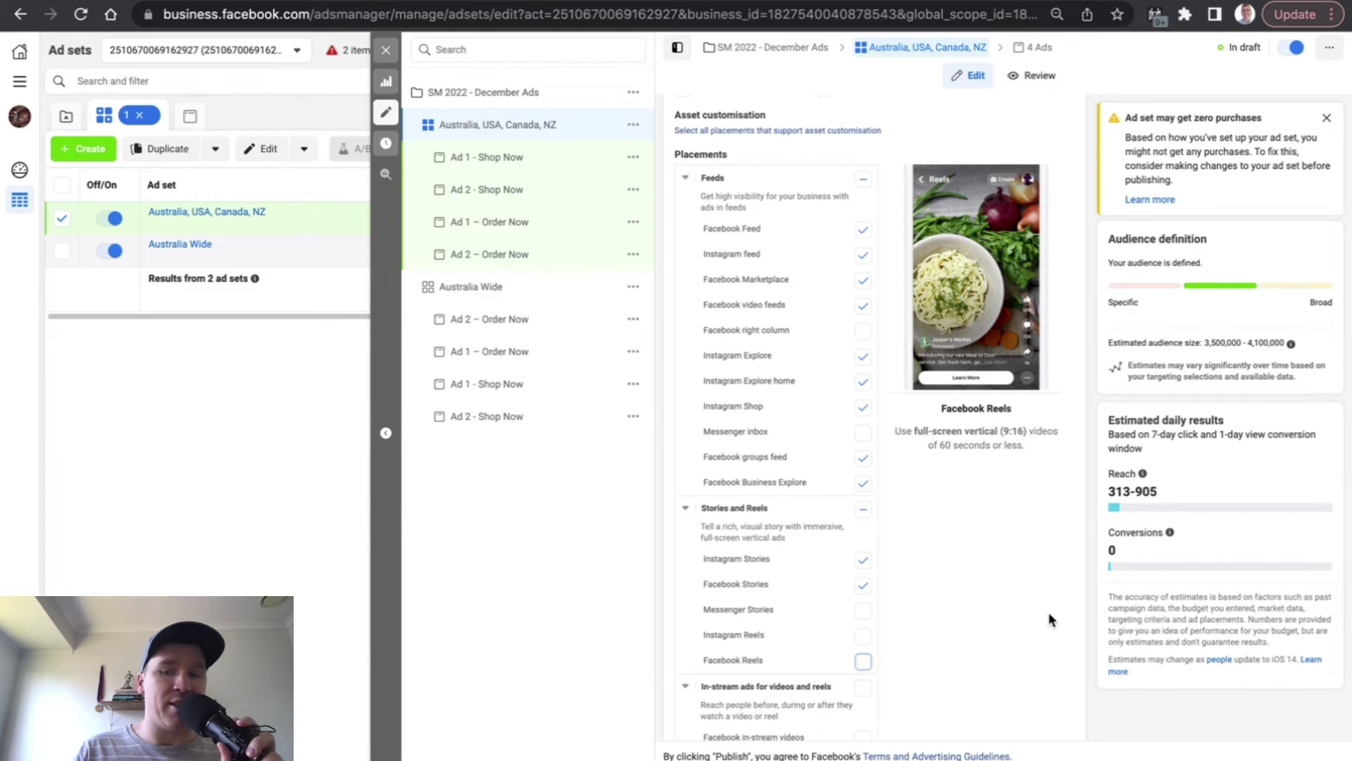
{"action": "scroll", "coordinate": [1048, 612], "scroll_direction": "down", "scroll_amount": 5}
{"action": "scroll", "coordinate": [1048, 611], "scroll_direction": "down", "scroll_amount": 5}
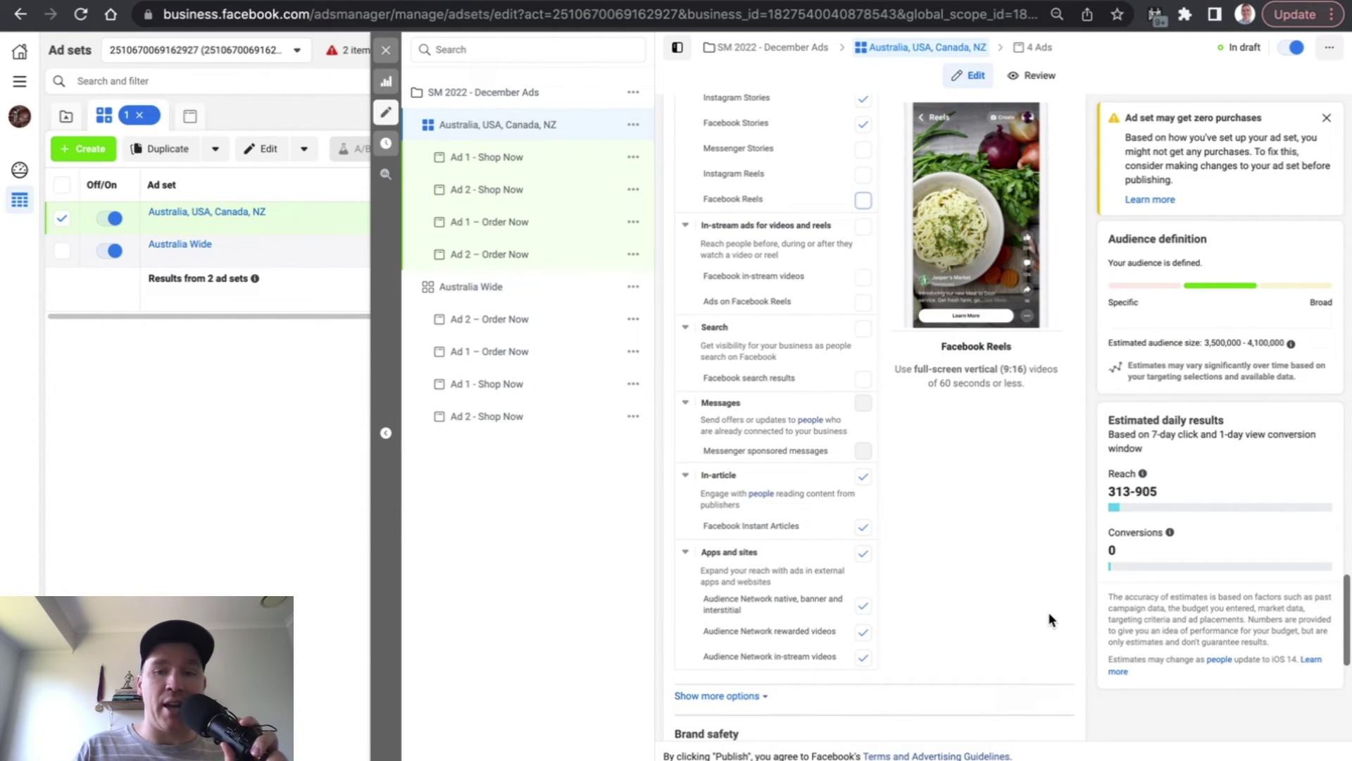
{"action": "left_click", "coordinate": [863, 475]}
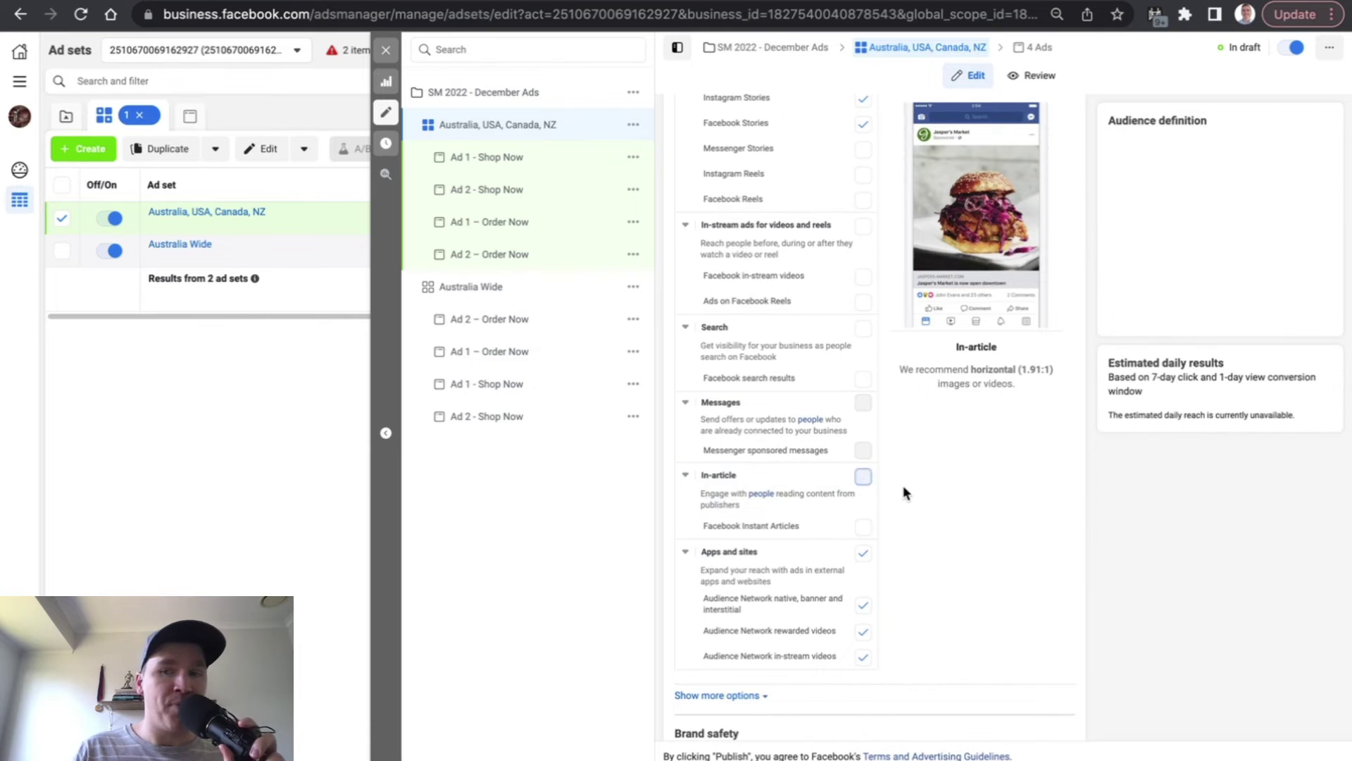
{"action": "left_click", "coordinate": [863, 552]}
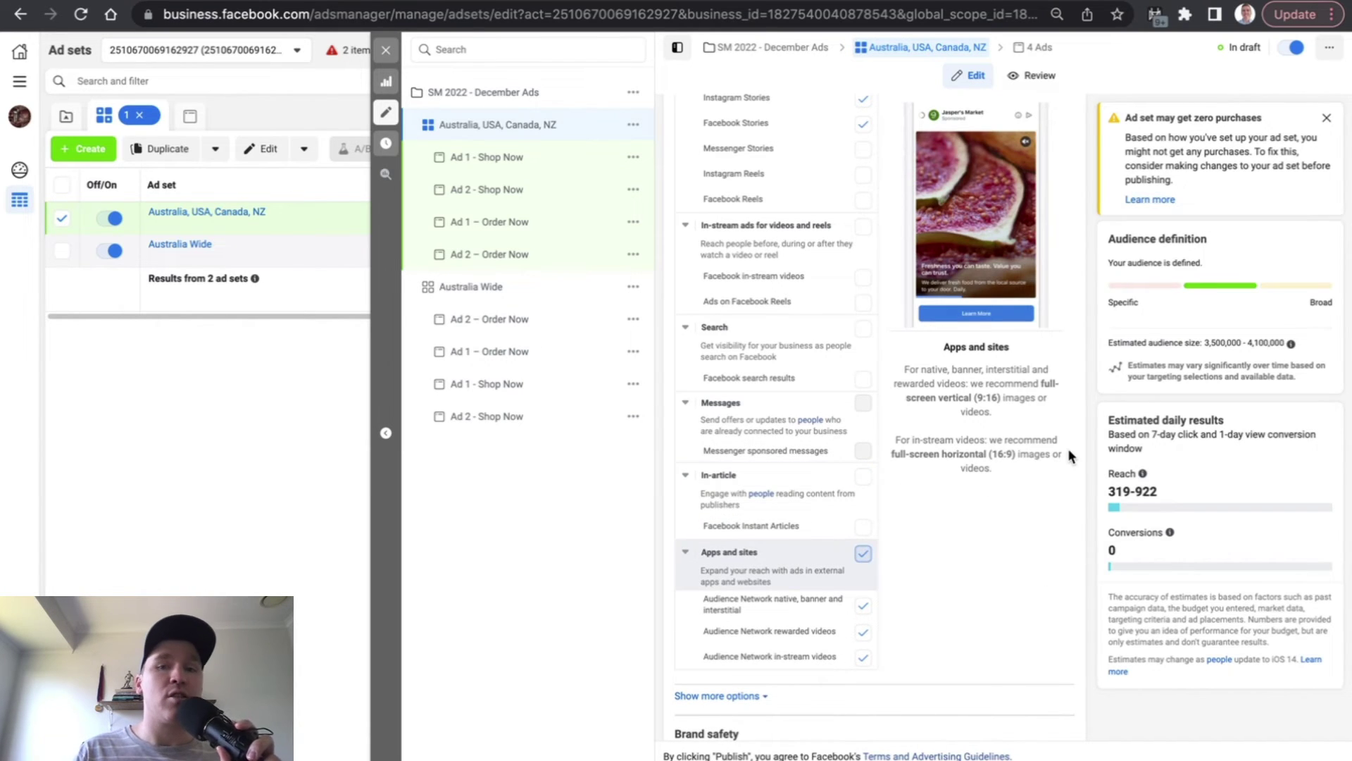
{"action": "scroll", "coordinate": [1069, 448], "scroll_direction": "up", "scroll_amount": 5}
{"action": "scroll", "coordinate": [1068, 448], "scroll_direction": "up", "scroll_amount": 3}
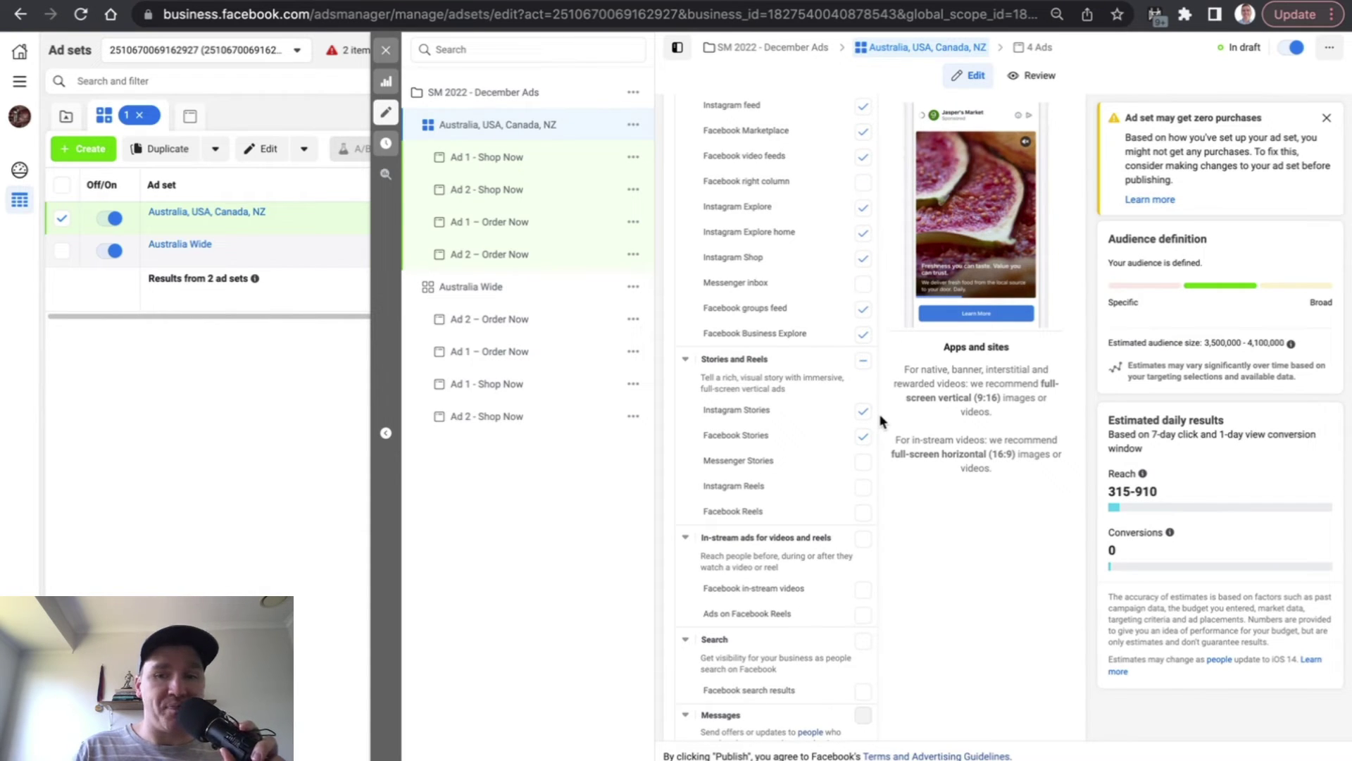
{"action": "mouse_move", "coordinate": [774, 372]}
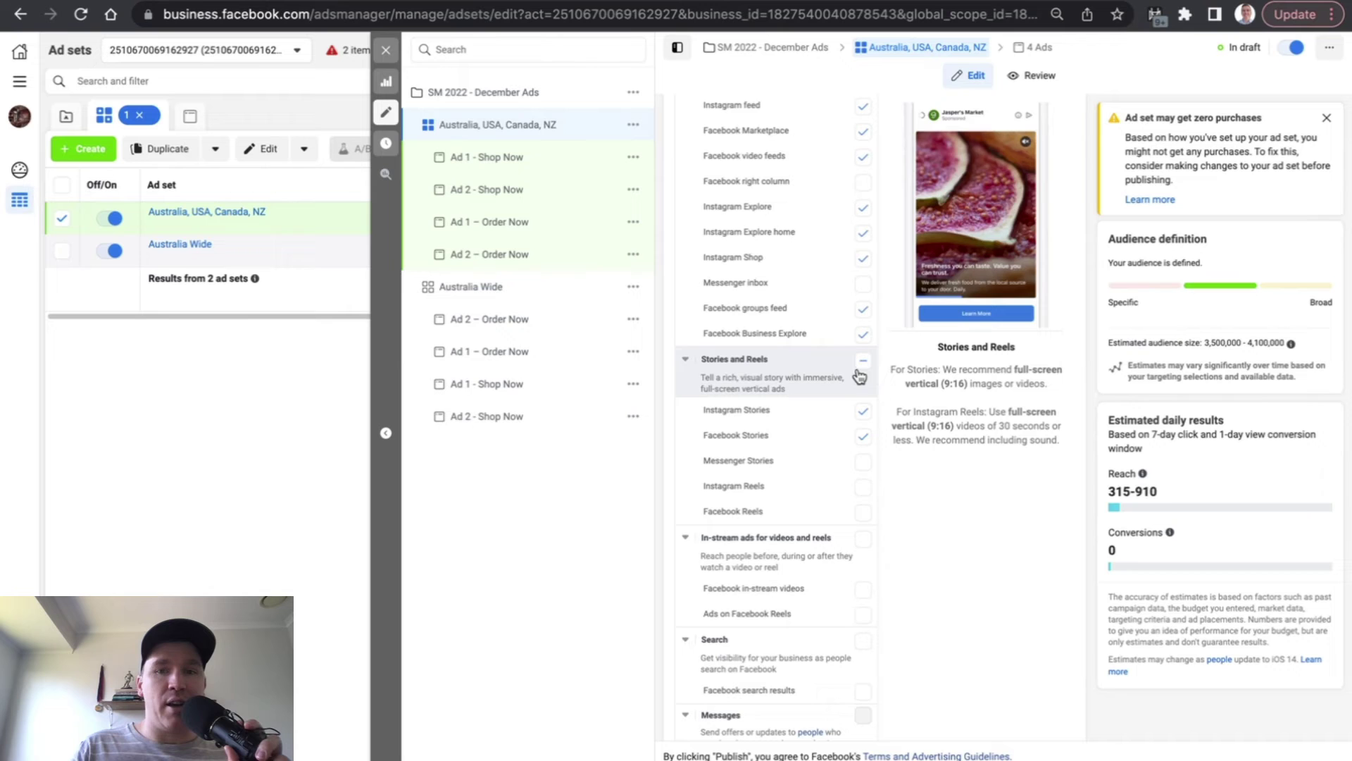
{"action": "scroll", "coordinate": [794, 355], "scroll_direction": "up", "scroll_amount": 2}
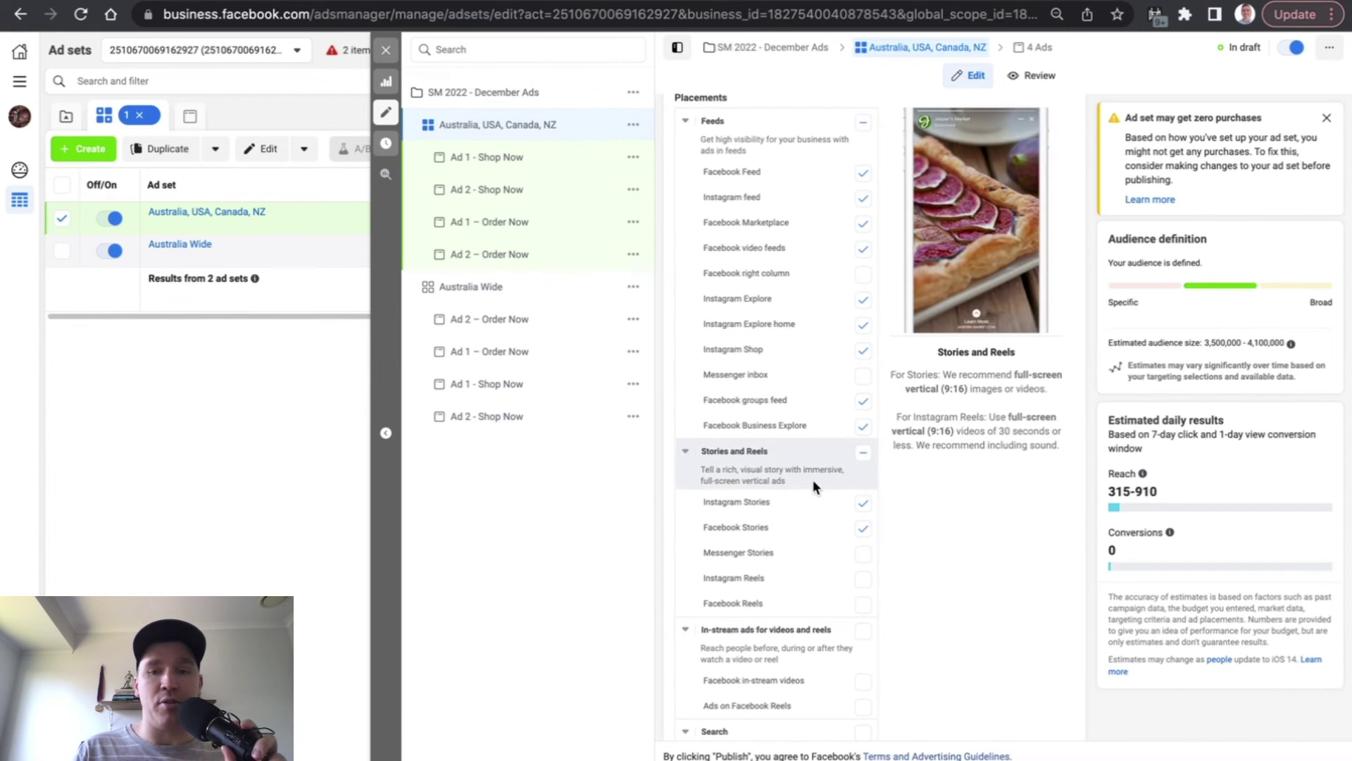
{"action": "scroll", "coordinate": [960, 531], "scroll_direction": "down", "scroll_amount": 3}
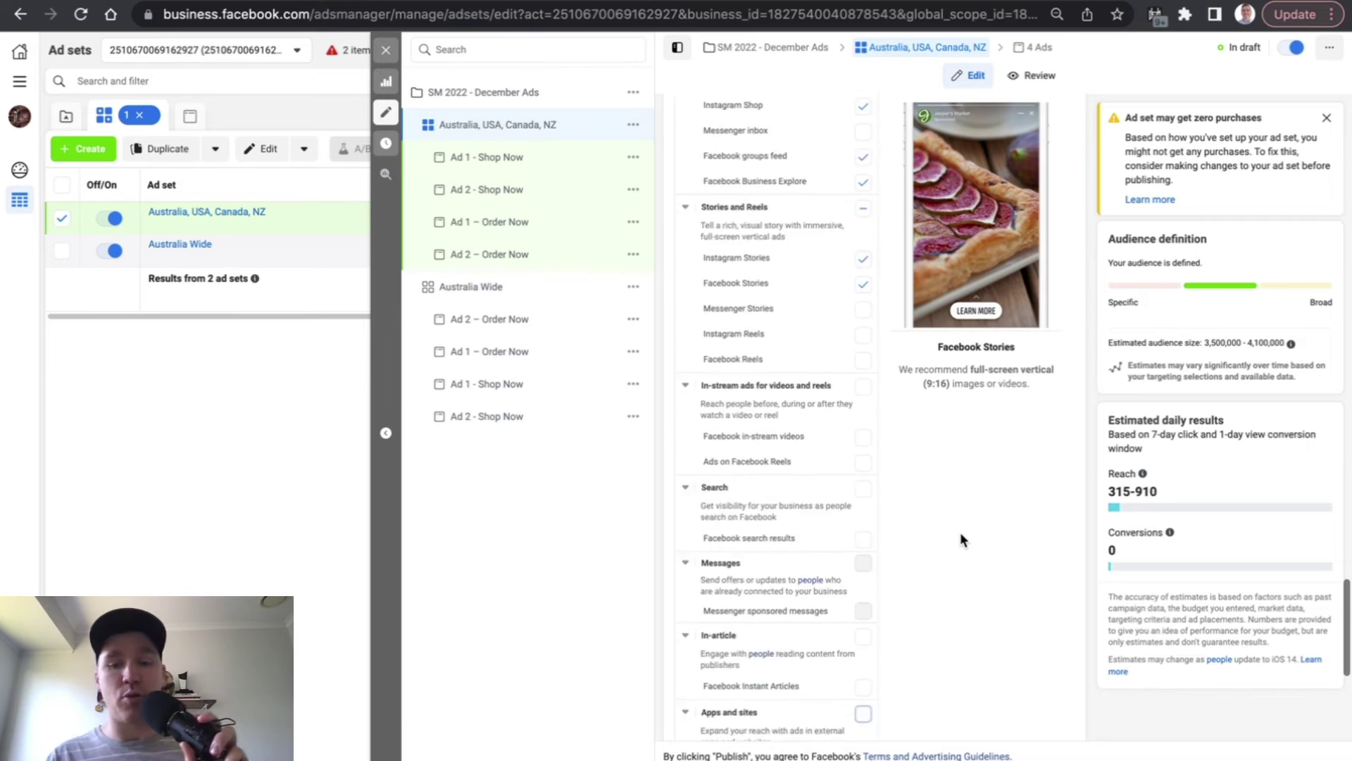
{"action": "scroll", "coordinate": [961, 531], "scroll_direction": "down", "scroll_amount": 4}
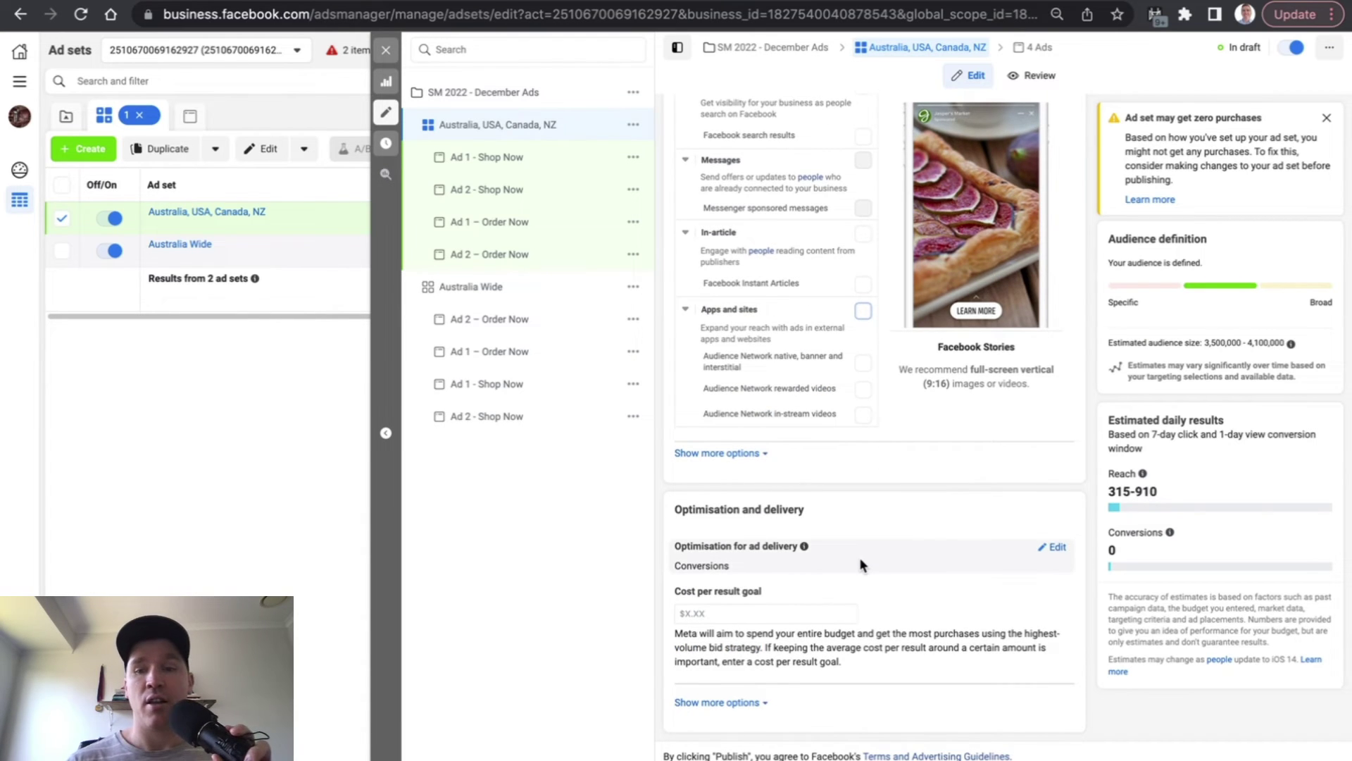
{"action": "scroll", "coordinate": [859, 557], "scroll_direction": "up", "scroll_amount": 3}
{"action": "scroll", "coordinate": [859, 557], "scroll_direction": "up", "scroll_amount": 5}
{"action": "scroll", "coordinate": [859, 557], "scroll_direction": "up", "scroll_amount": 5}
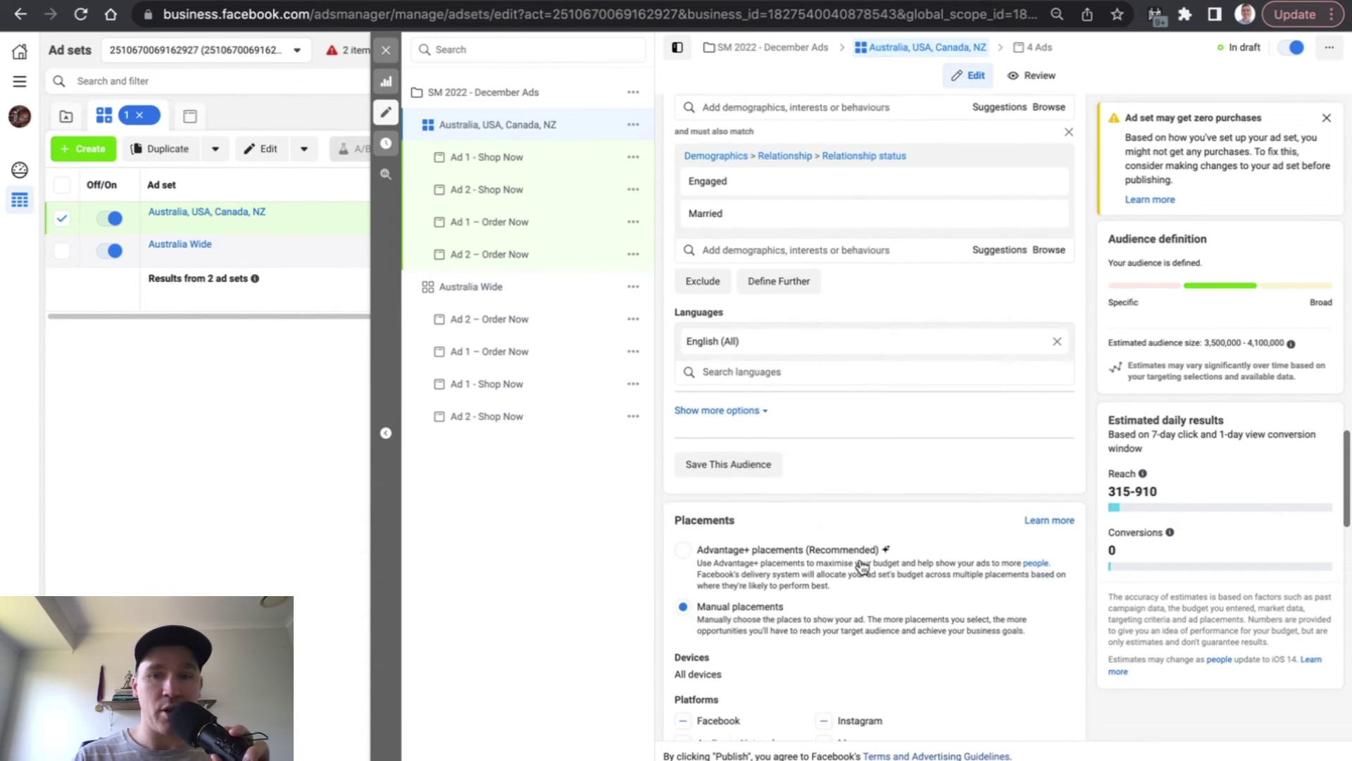
{"action": "scroll", "coordinate": [845, 443], "scroll_direction": "up", "scroll_amount": 3}
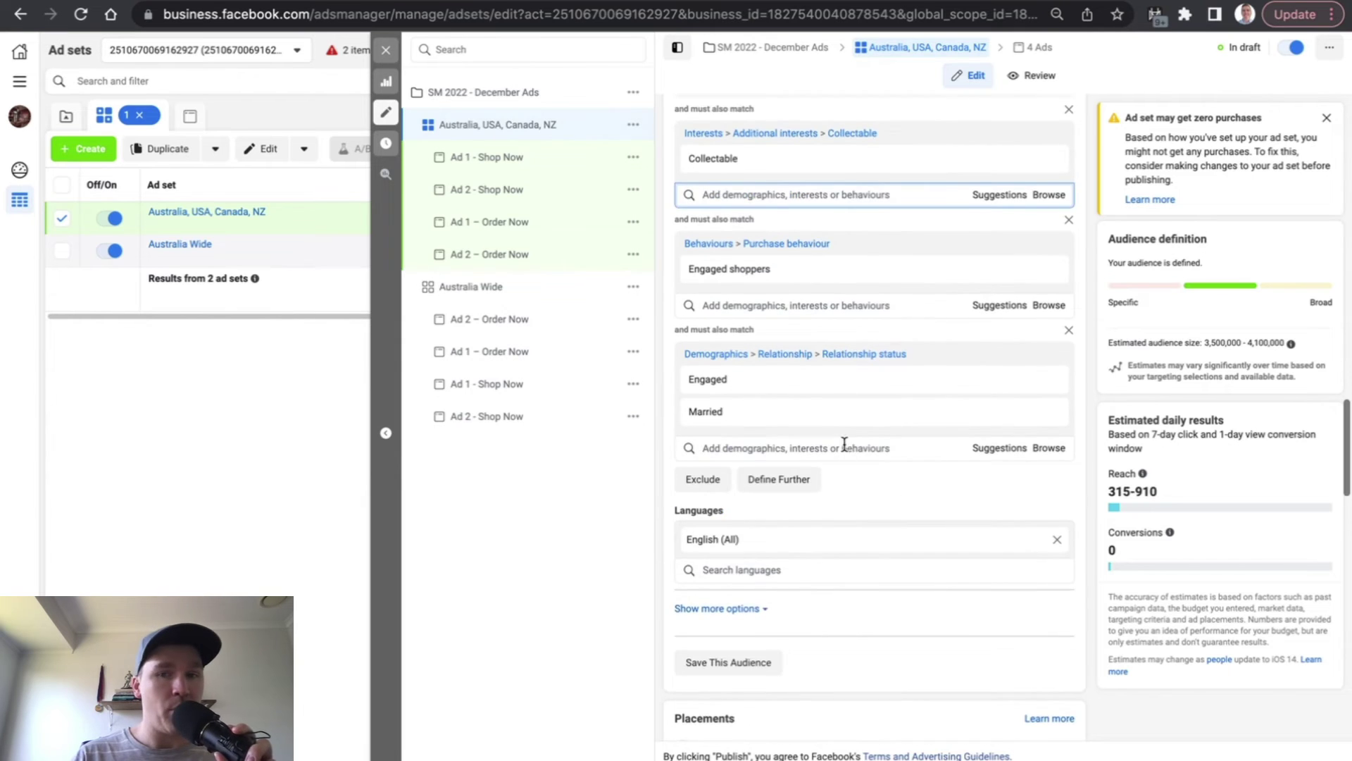
{"action": "scroll", "coordinate": [845, 442], "scroll_direction": "up", "scroll_amount": 3}
{"action": "scroll", "coordinate": [817, 390], "scroll_direction": "up", "scroll_amount": 1}
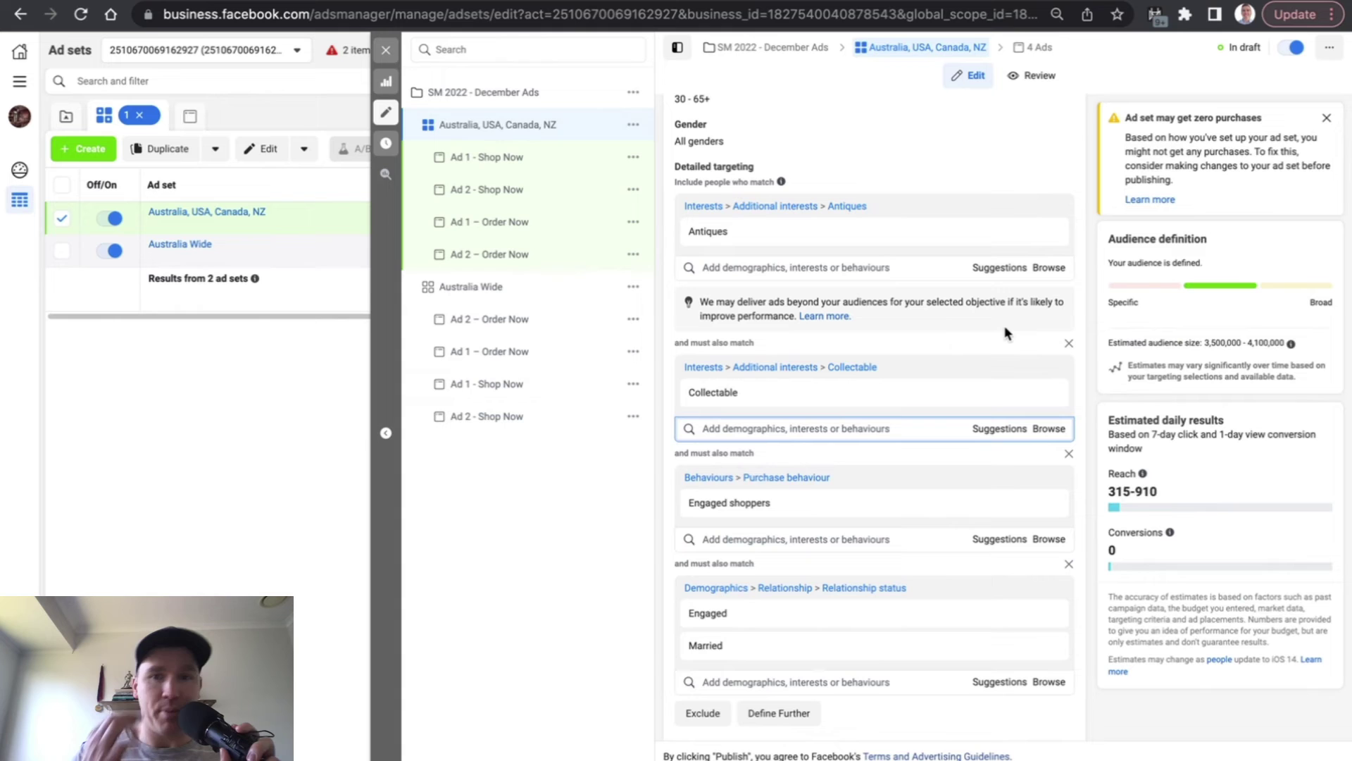
{"action": "scroll", "coordinate": [1005, 326], "scroll_direction": "up", "scroll_amount": 1}
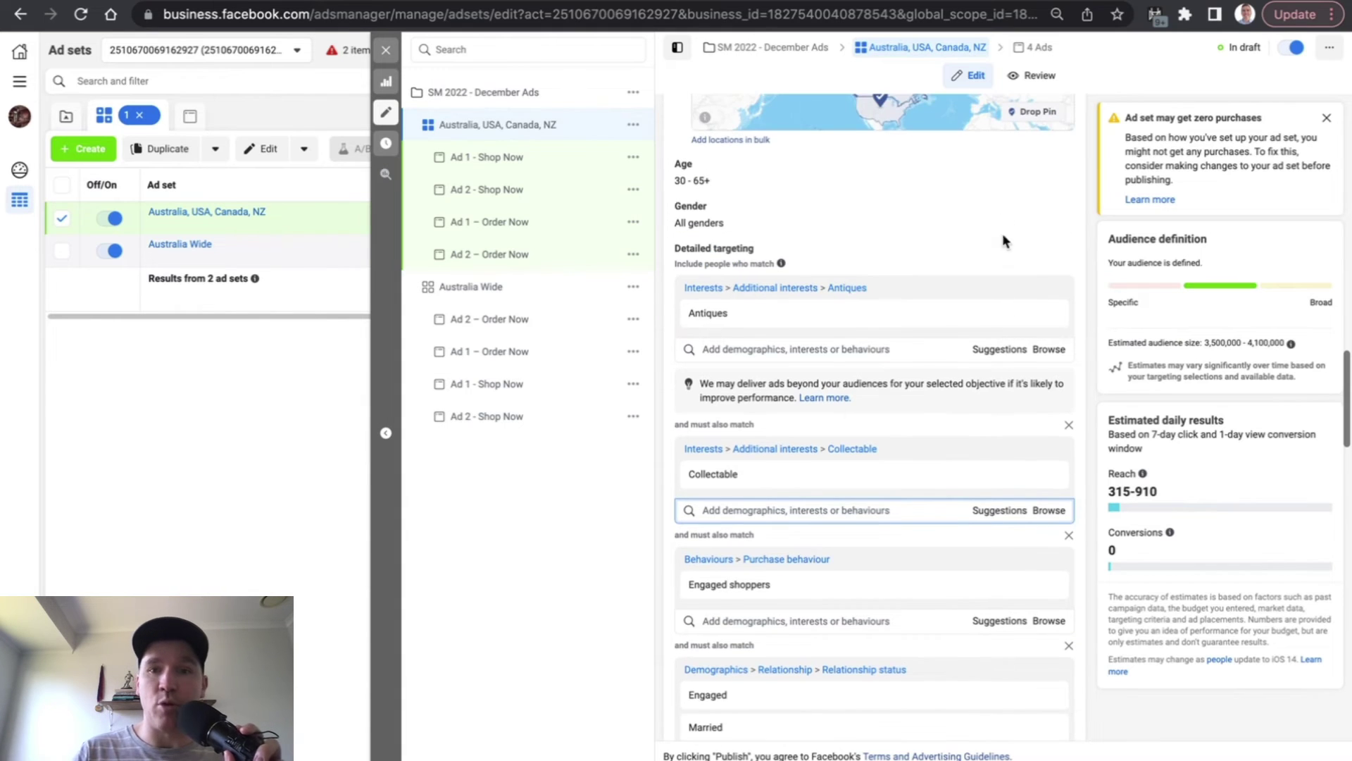
Change the ad set's age range to 35–65+.
{"action": "mouse_move", "coordinate": [874, 172]}
{"action": "left_click", "coordinate": [1055, 165]}
{"action": "left_click", "coordinate": [769, 187]}
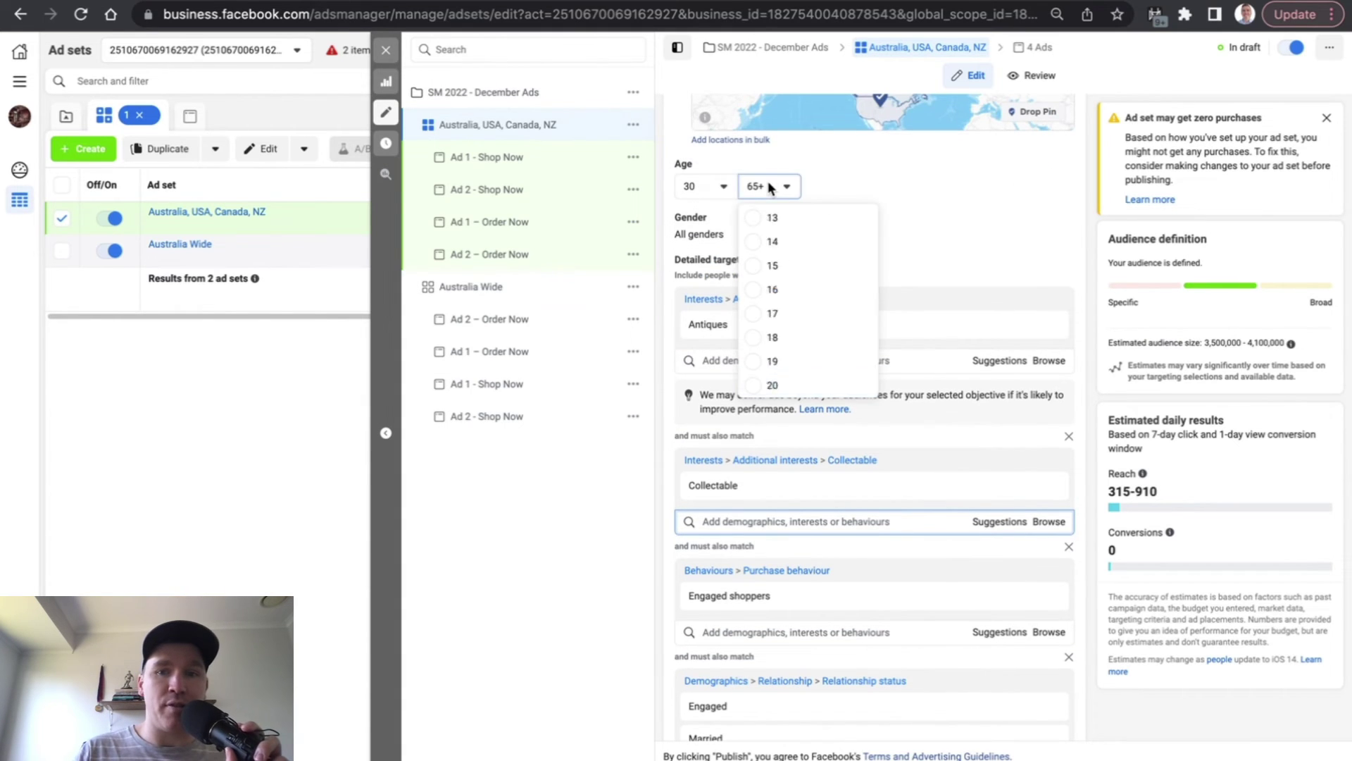
{"action": "left_click", "coordinate": [707, 186]}
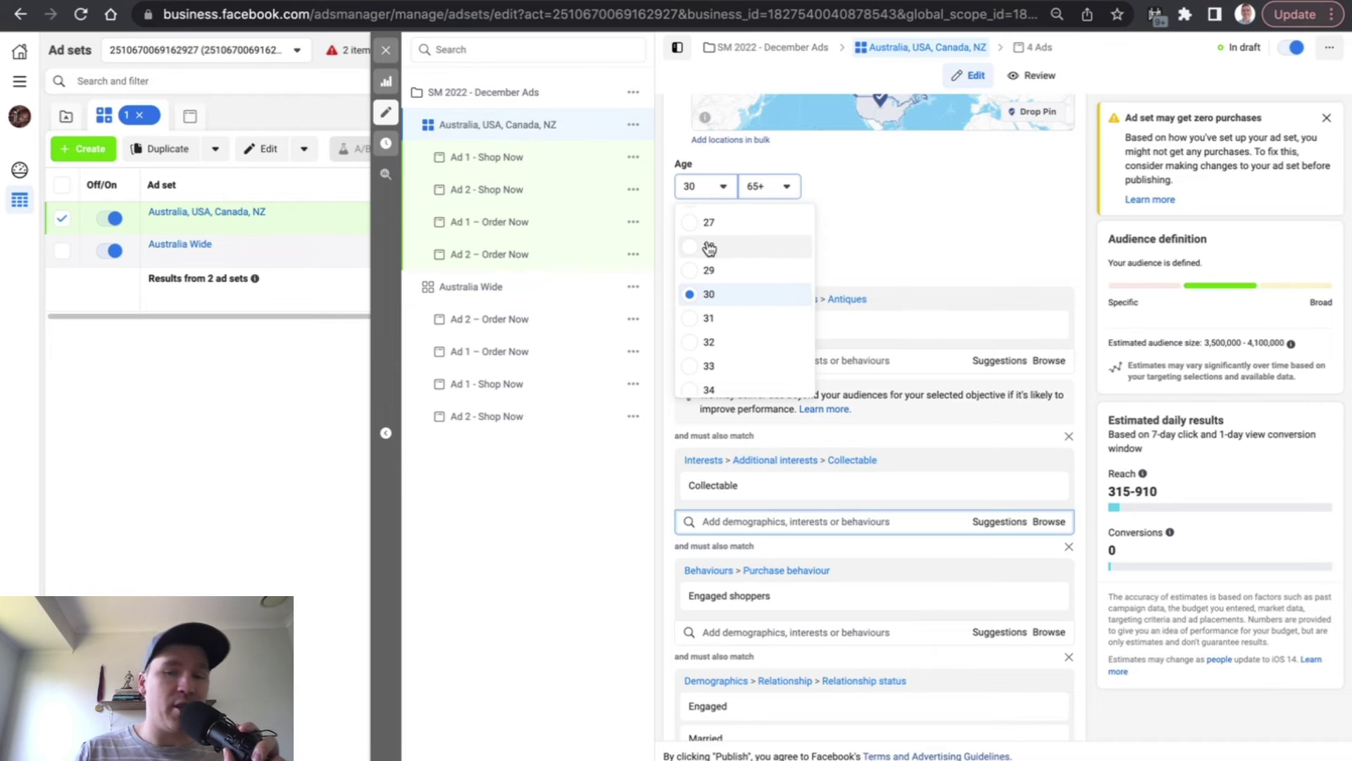
{"action": "scroll", "coordinate": [709, 250], "scroll_direction": "down", "scroll_amount": 1}
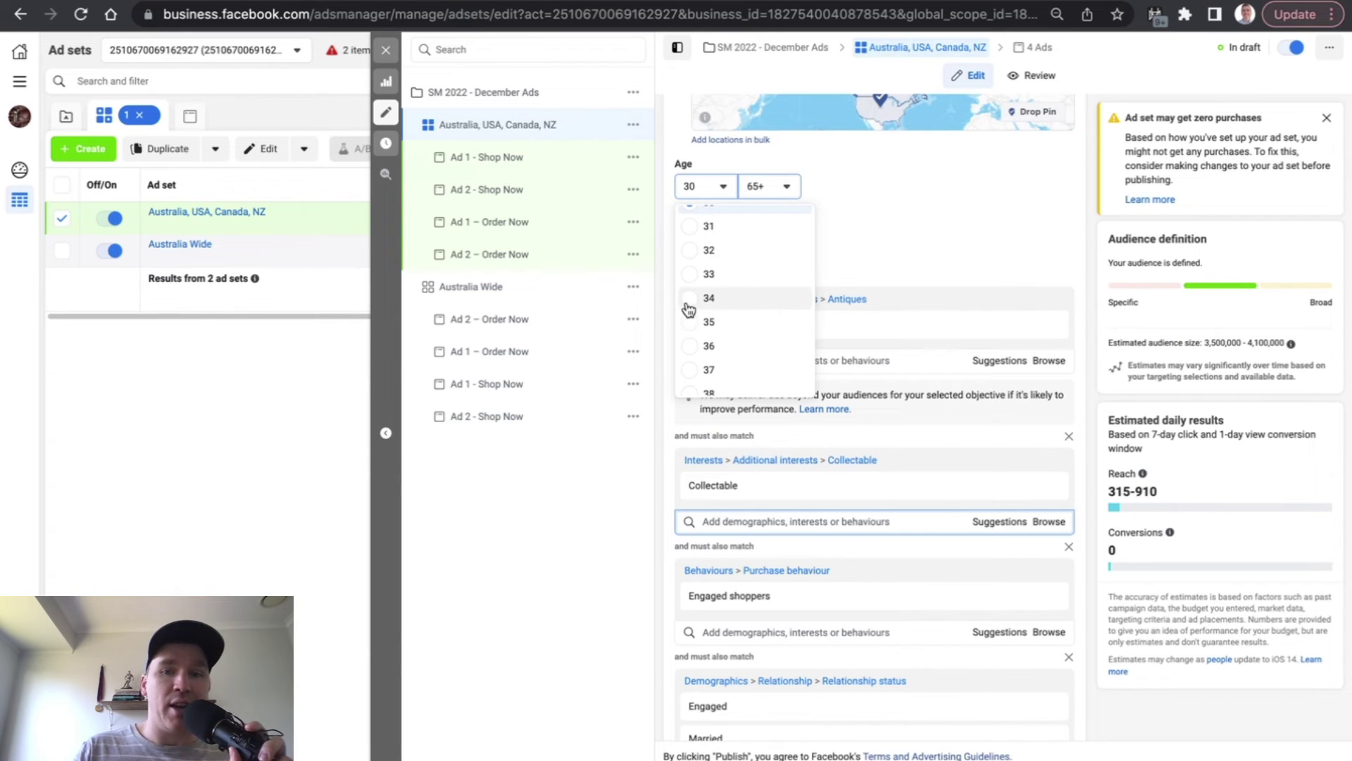
{"action": "left_click", "coordinate": [1088, 310]}
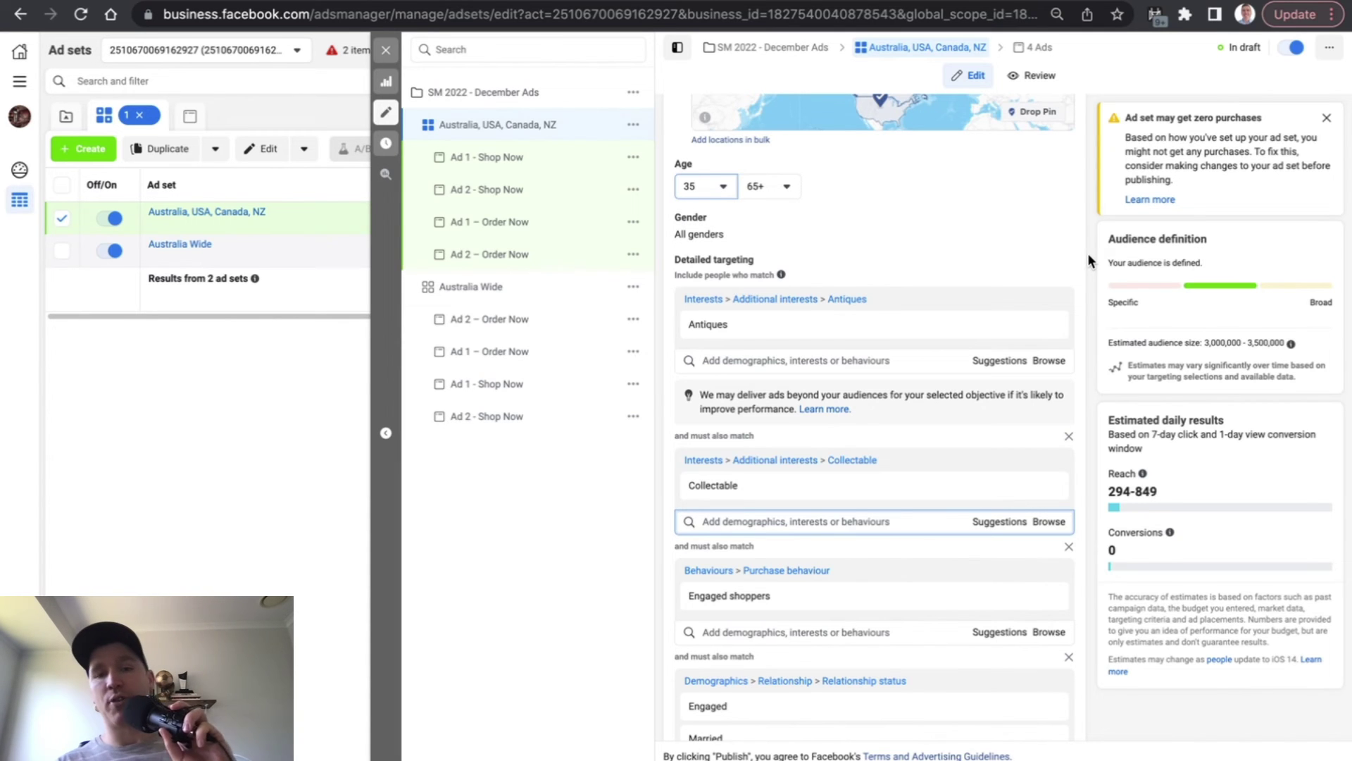
{"action": "scroll", "coordinate": [877, 370], "scroll_direction": "up", "scroll_amount": 5}
{"action": "scroll", "coordinate": [877, 369], "scroll_direction": "up", "scroll_amount": 5}
{"action": "scroll", "coordinate": [876, 370], "scroll_direction": "up", "scroll_amount": 4}
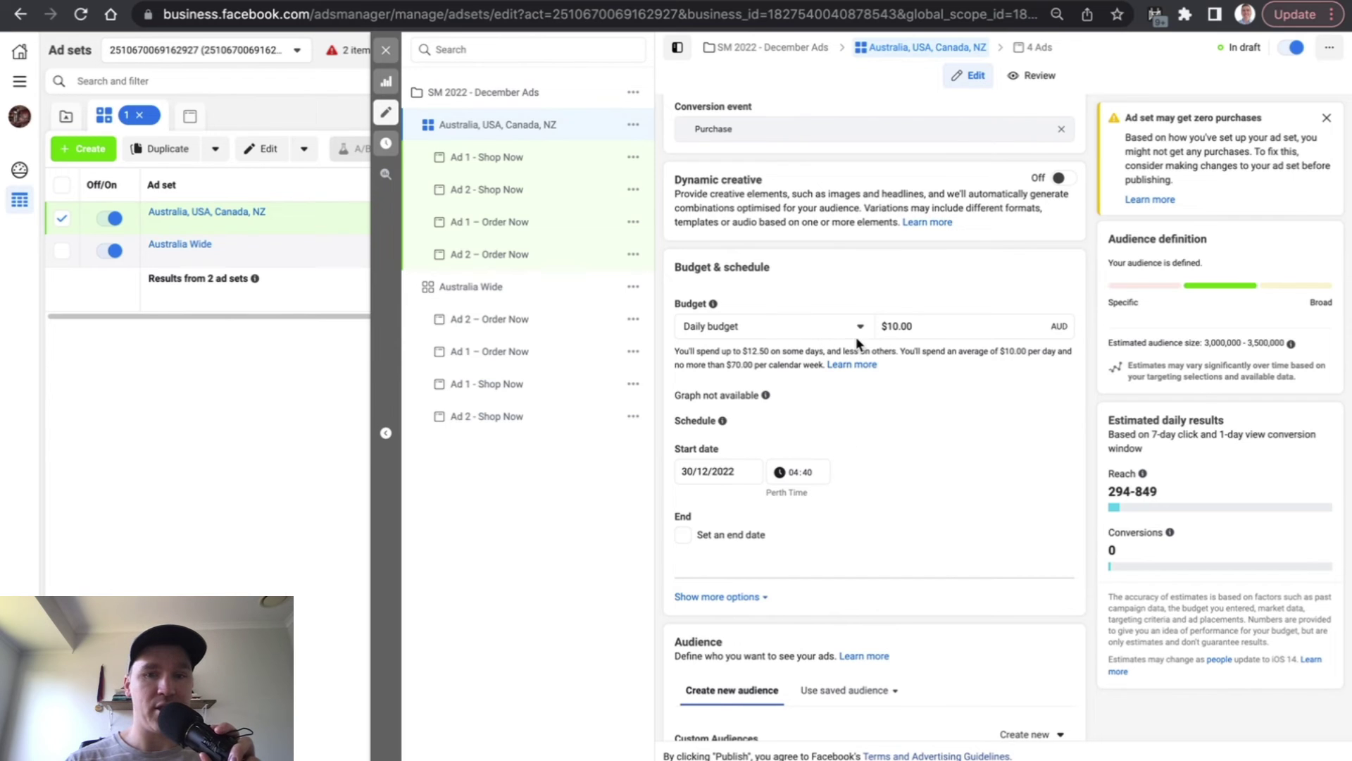
{"action": "scroll", "coordinate": [1004, 575], "scroll_direction": "down", "scroll_amount": 5}
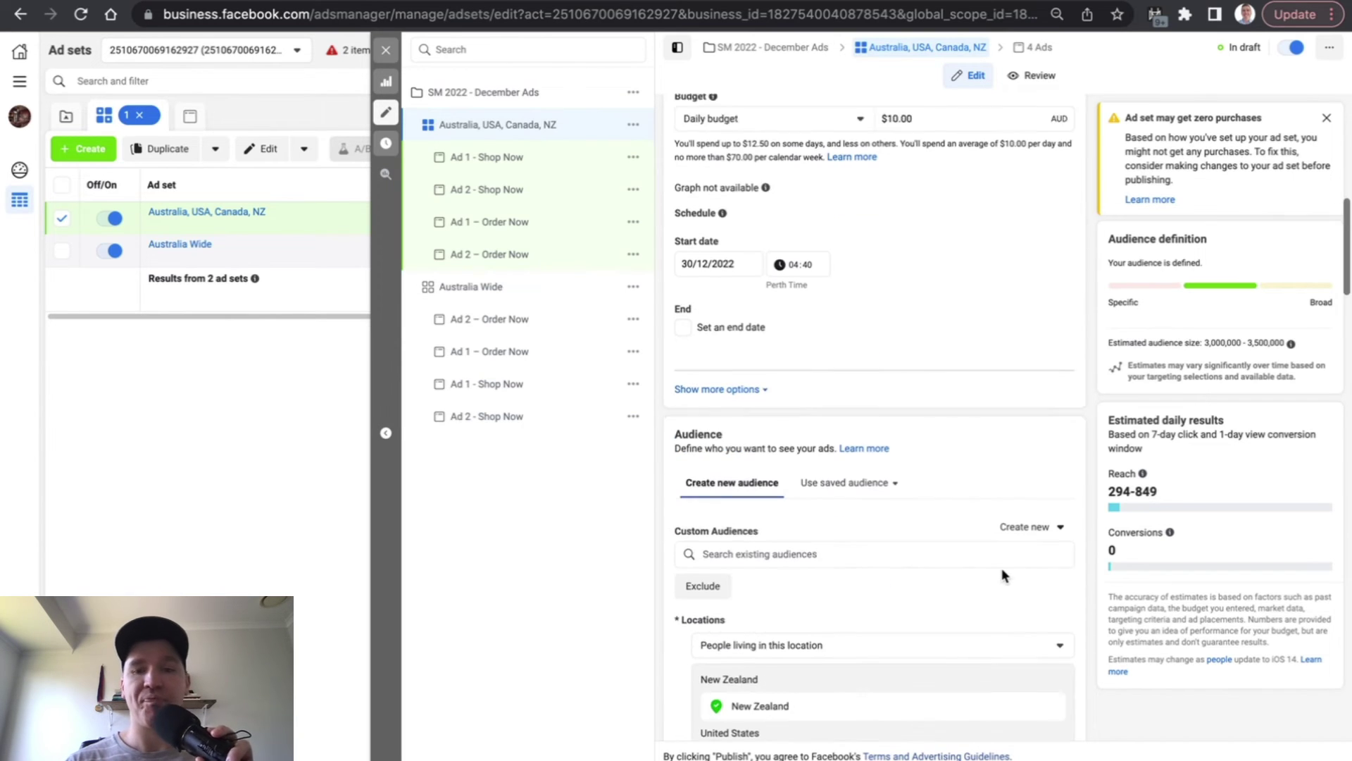
{"action": "scroll", "coordinate": [1004, 576], "scroll_direction": "down", "scroll_amount": 1}
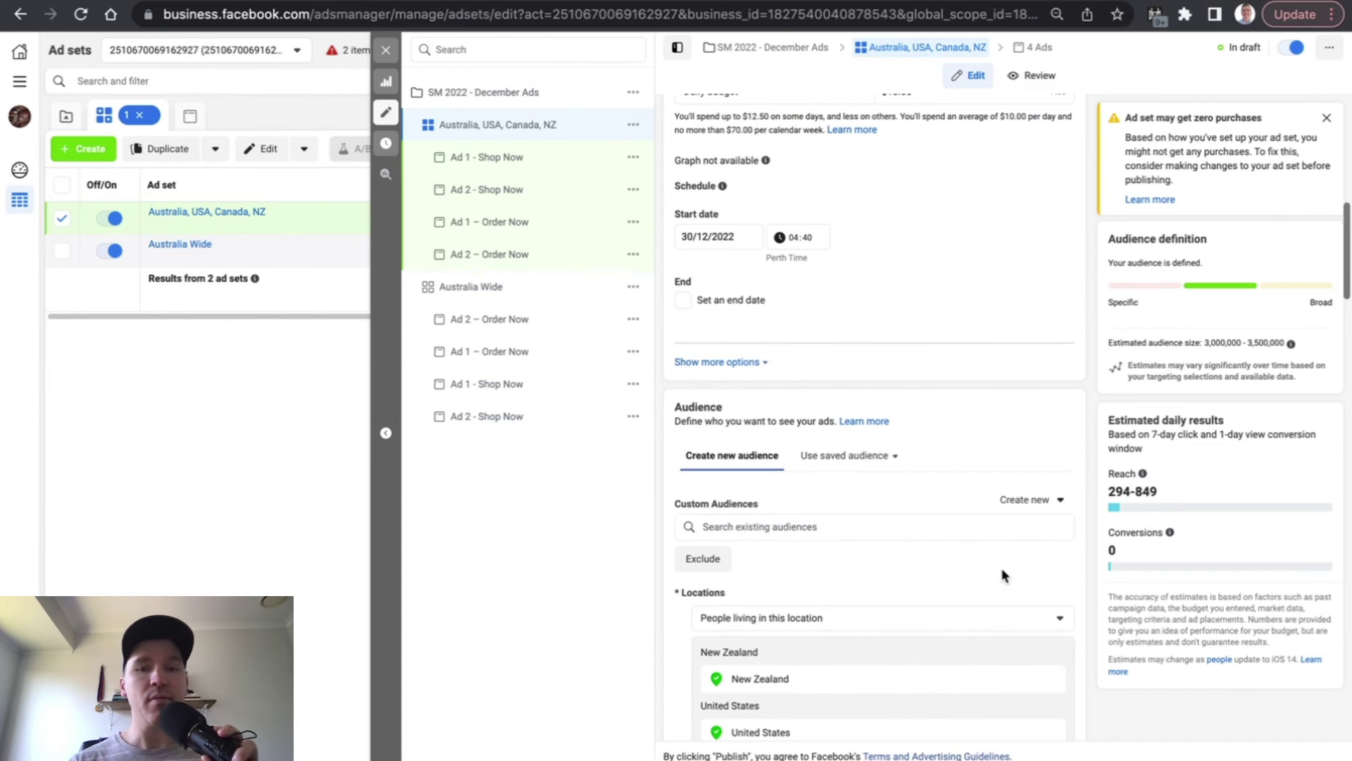
Set the ad set to end on 31/1/2023 at 00:00.
{"action": "left_click", "coordinate": [685, 300]}
{"action": "left_click", "coordinate": [719, 332]}
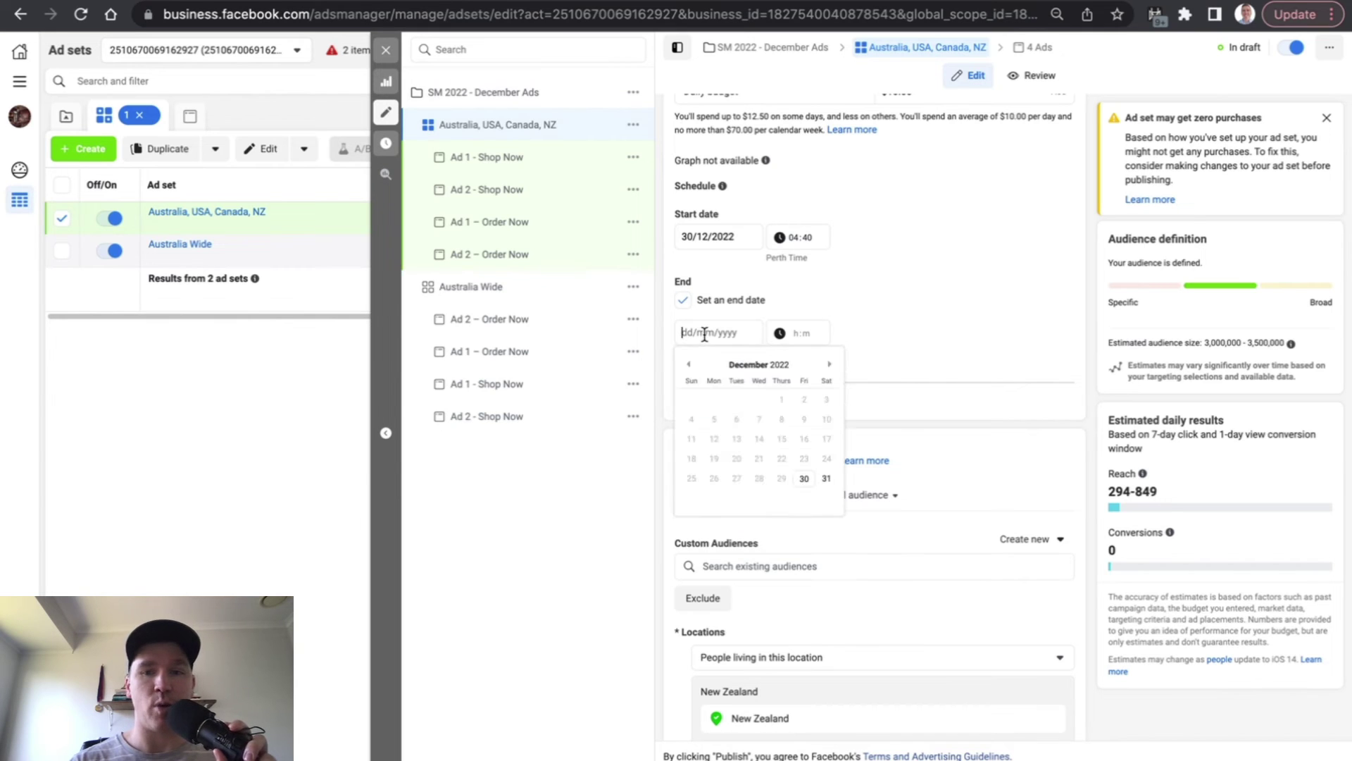
{"action": "left_click", "coordinate": [829, 362]}
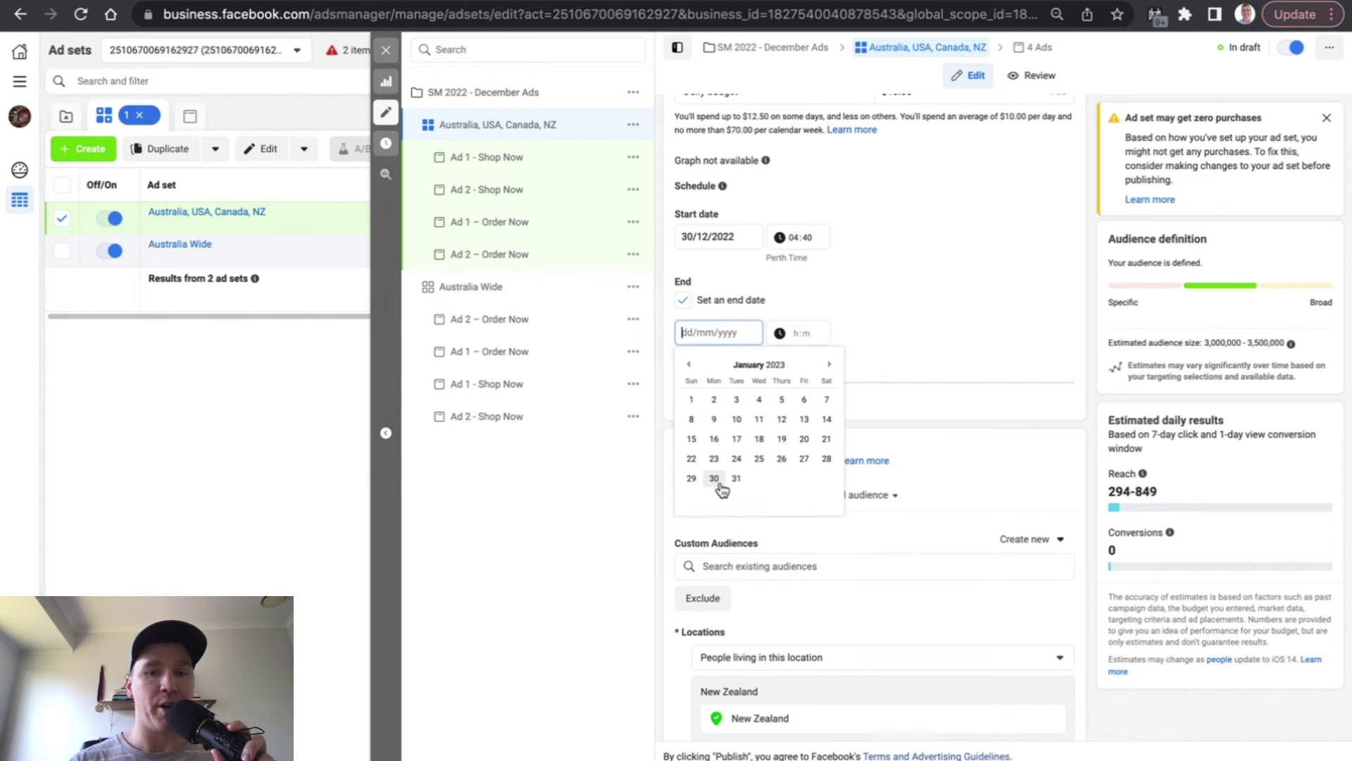
{"action": "left_click", "coordinate": [731, 488]}
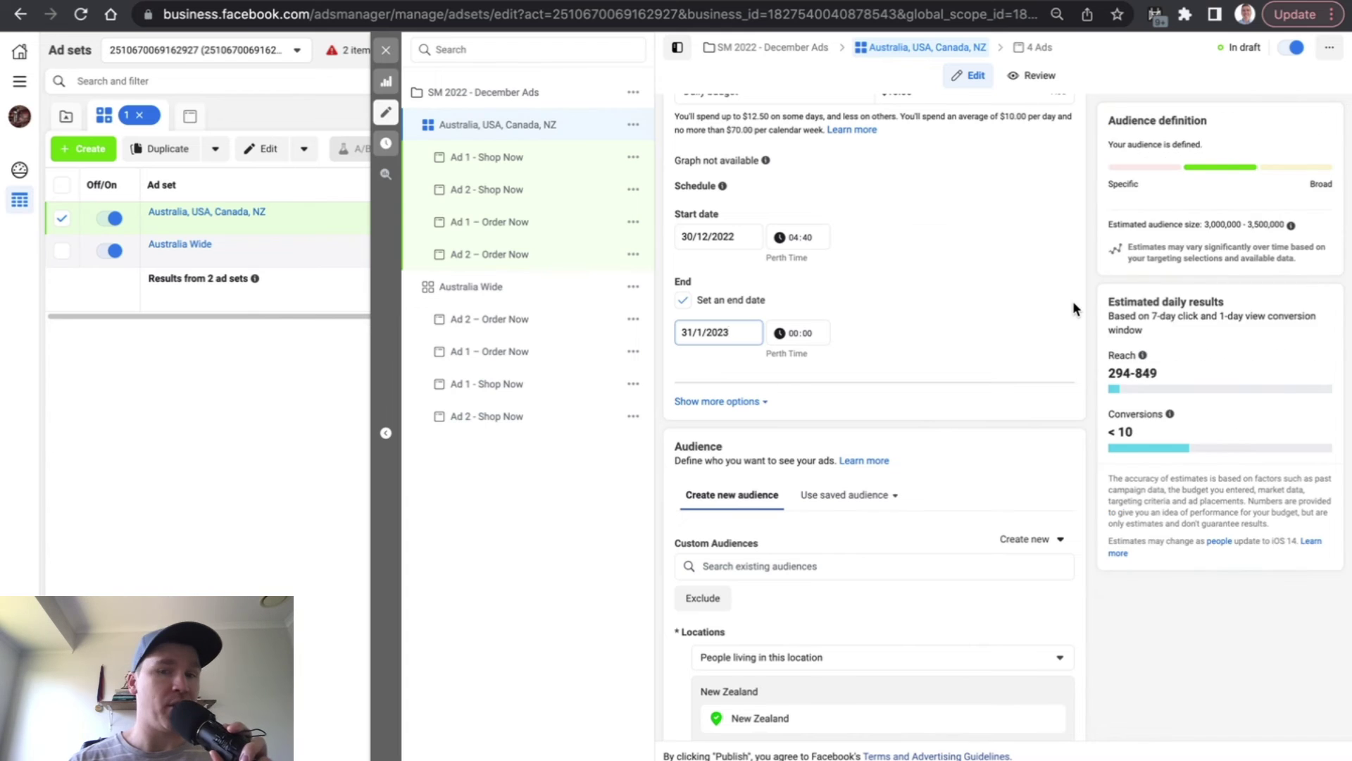
{"action": "left_click", "coordinate": [1091, 315]}
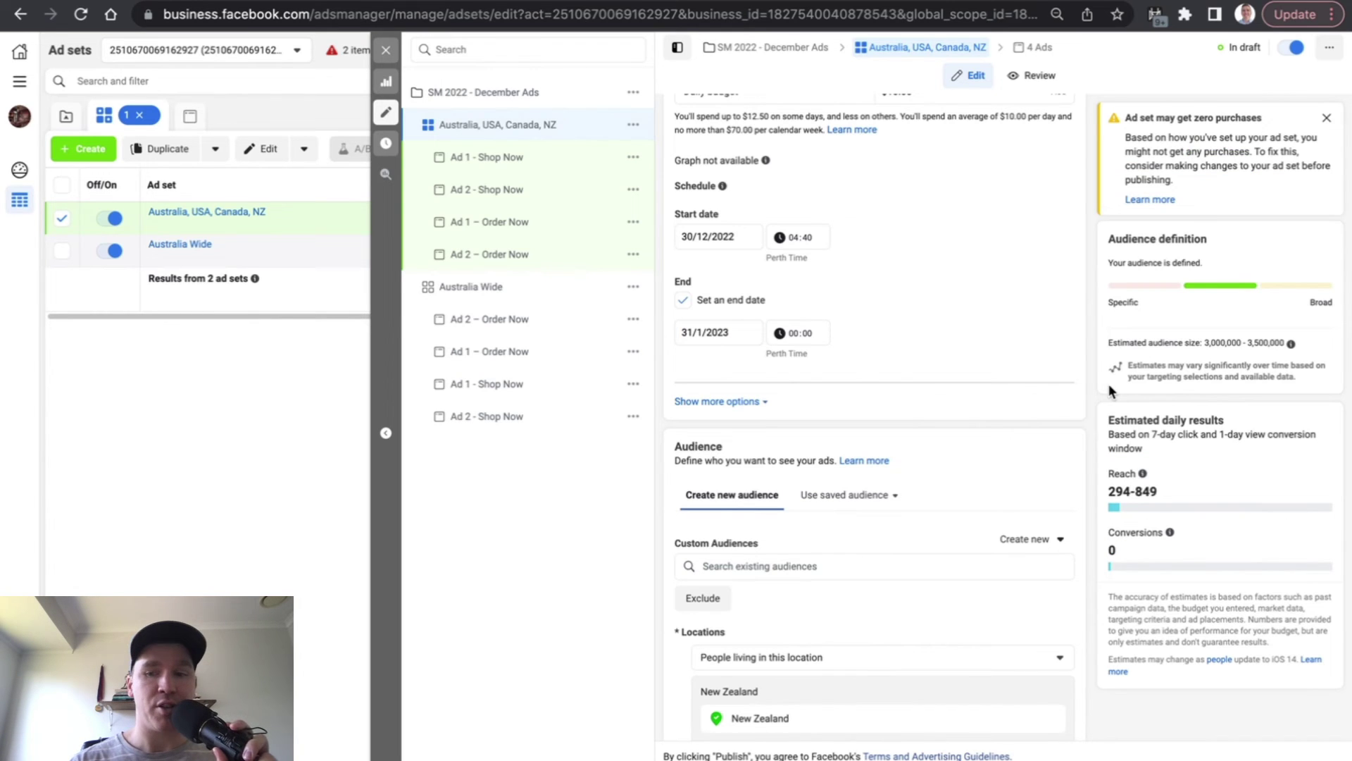
{"action": "scroll", "coordinate": [1109, 384], "scroll_direction": "down", "scroll_amount": 5}
{"action": "scroll", "coordinate": [1108, 384], "scroll_direction": "down", "scroll_amount": 3}
{"action": "scroll", "coordinate": [951, 349], "scroll_direction": "down", "scroll_amount": 3}
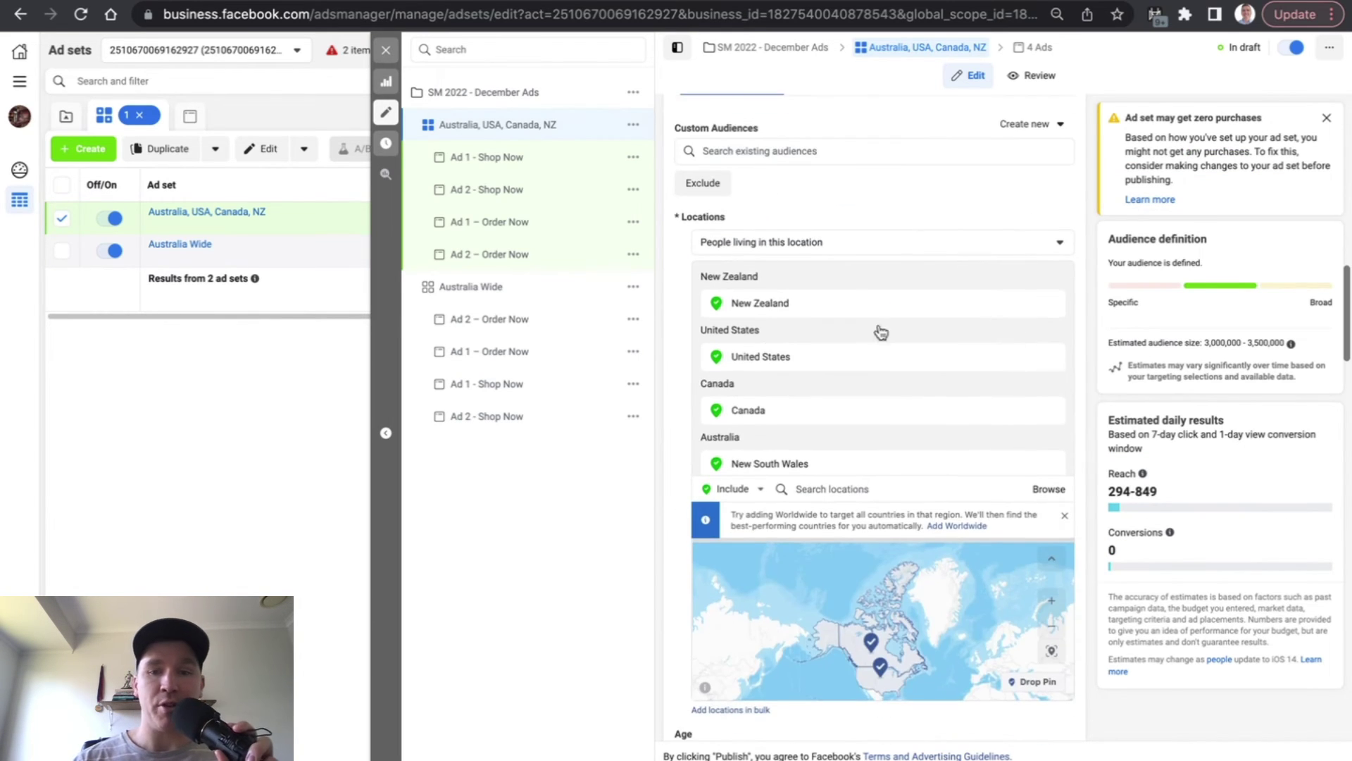
{"action": "scroll", "coordinate": [881, 331], "scroll_direction": "down", "scroll_amount": 2}
{"action": "scroll", "coordinate": [881, 333], "scroll_direction": "up", "scroll_amount": 2}
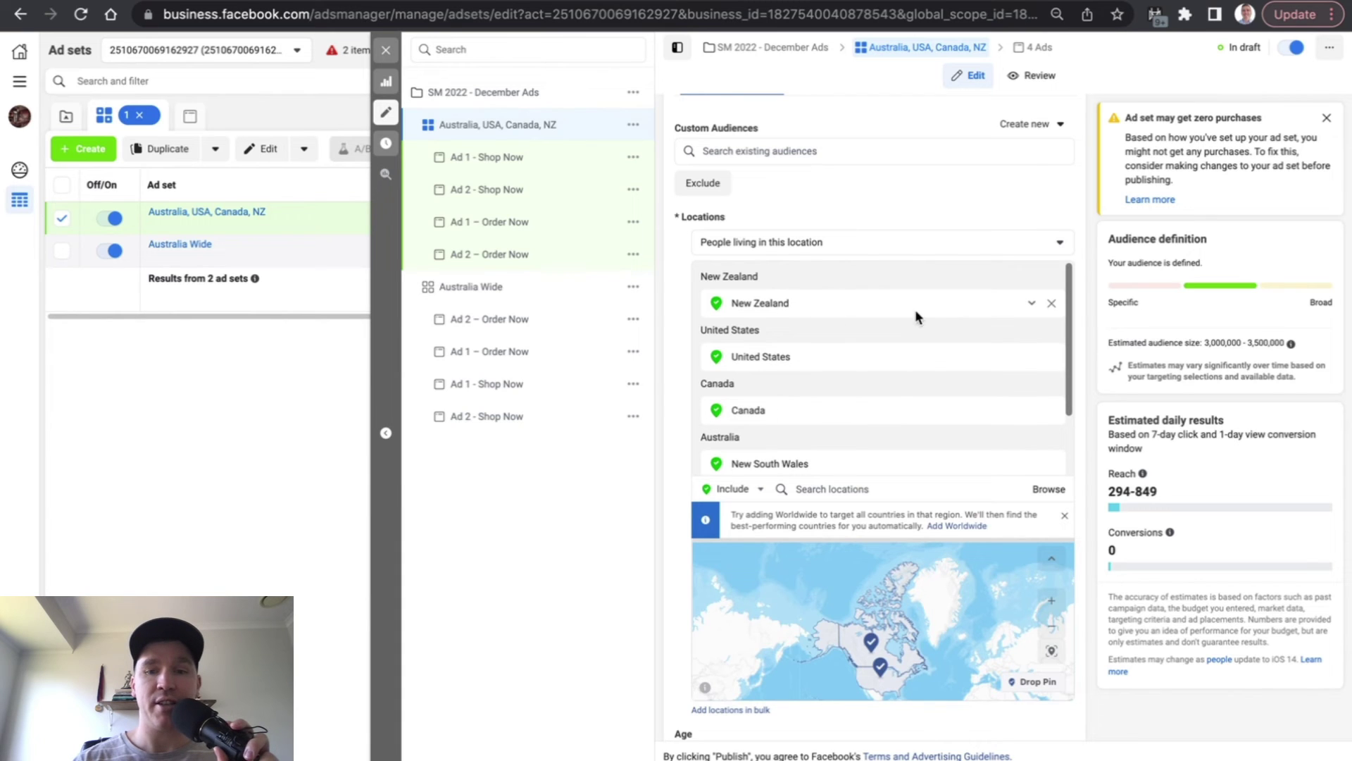
{"action": "scroll", "coordinate": [847, 283], "scroll_direction": "down", "scroll_amount": 2}
{"action": "scroll", "coordinate": [848, 283], "scroll_direction": "down", "scroll_amount": 5}
{"action": "scroll", "coordinate": [848, 284], "scroll_direction": "down", "scroll_amount": 5}
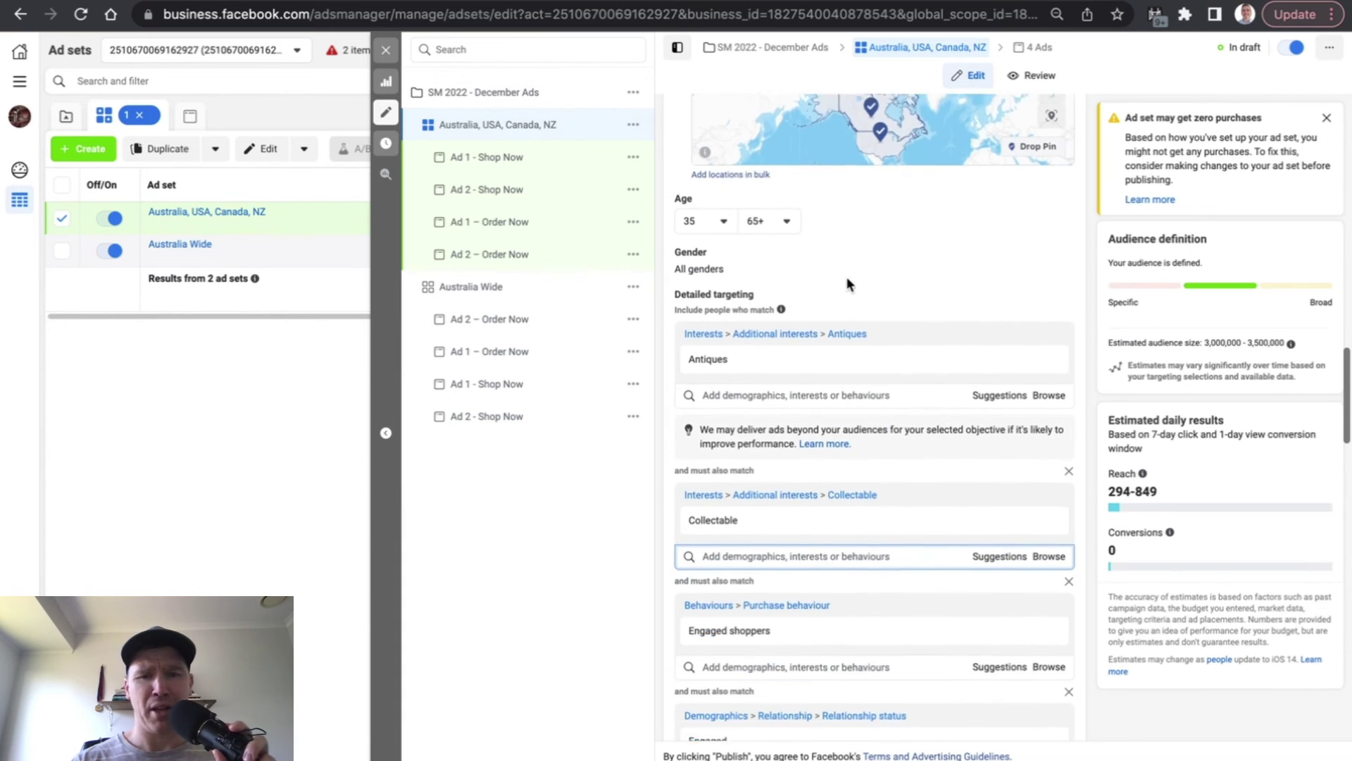
{"action": "scroll", "coordinate": [848, 283], "scroll_direction": "down", "scroll_amount": 1}
{"action": "scroll", "coordinate": [847, 370], "scroll_direction": "down", "scroll_amount": 4}
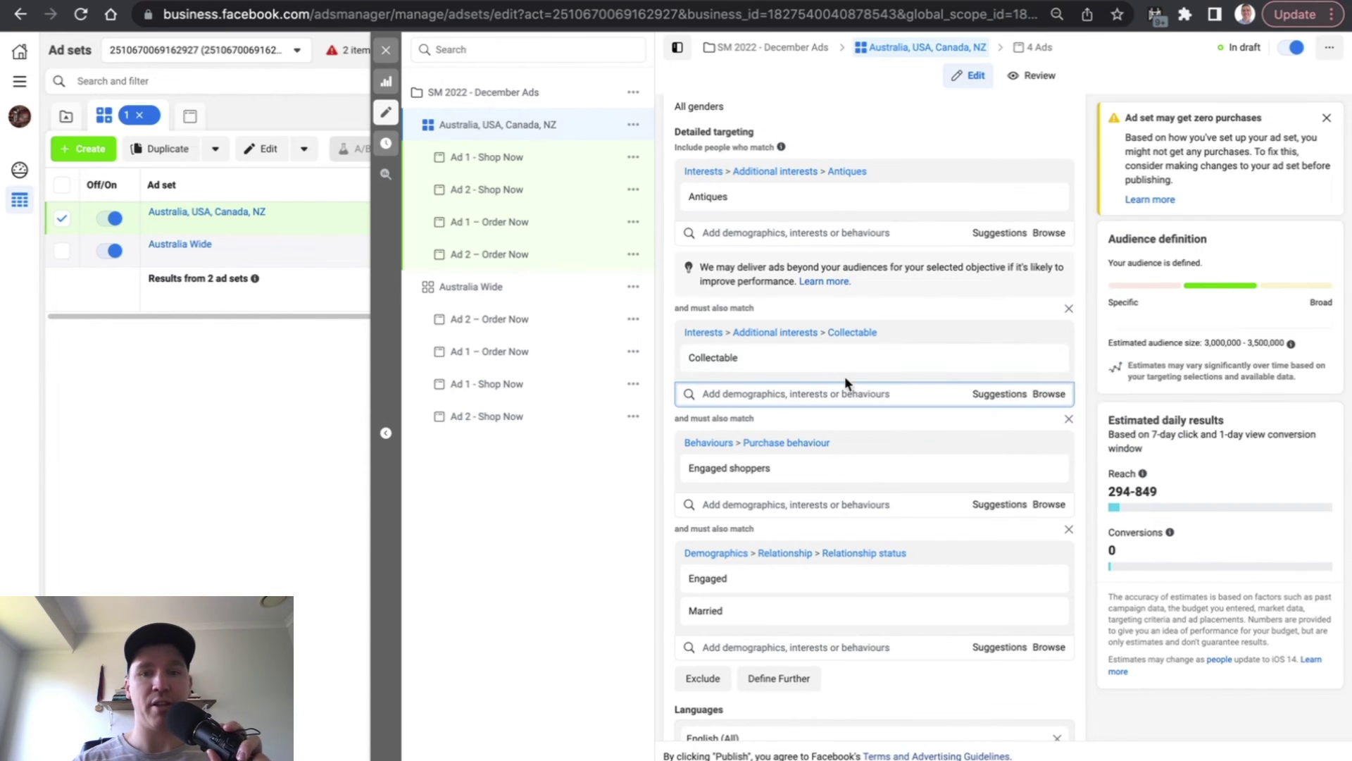
{"action": "mouse_move", "coordinate": [729, 611]}
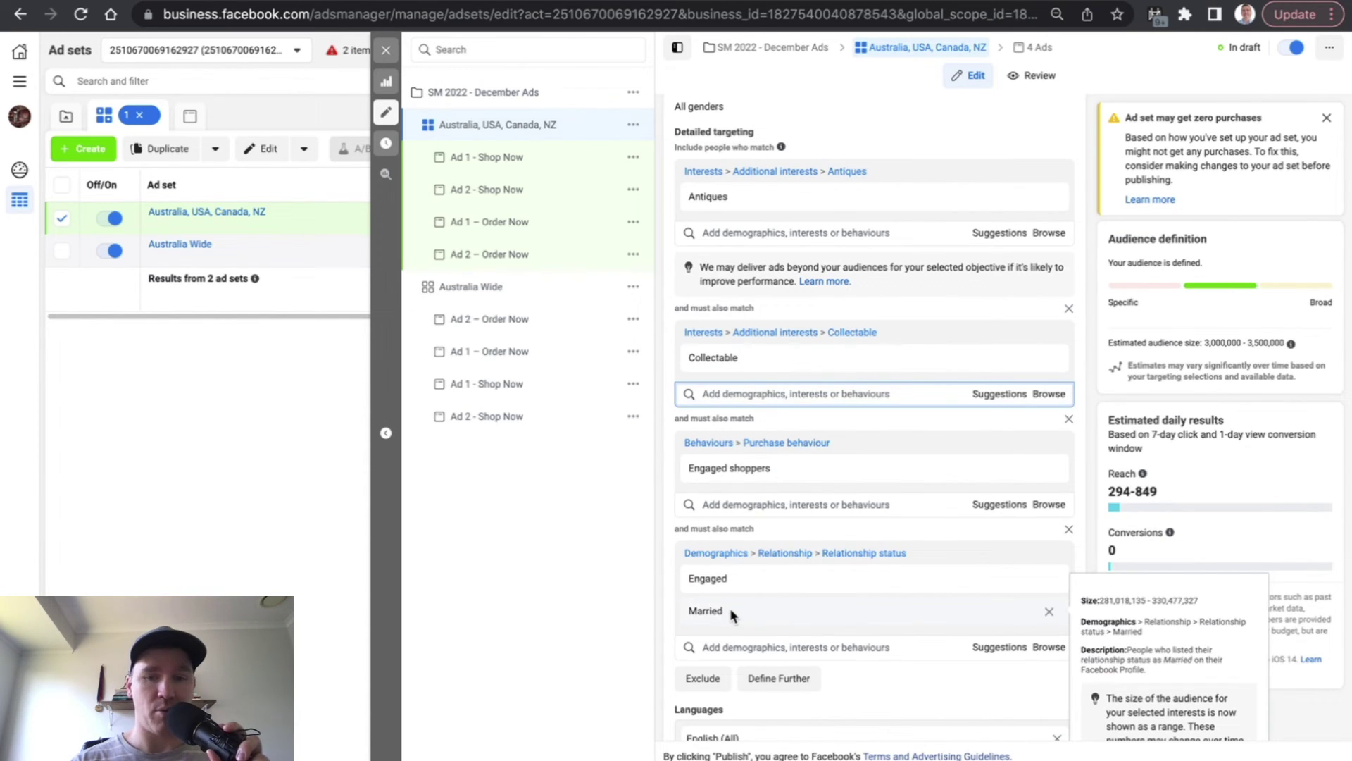
{"action": "scroll", "coordinate": [899, 560], "scroll_direction": "down", "scroll_amount": 2}
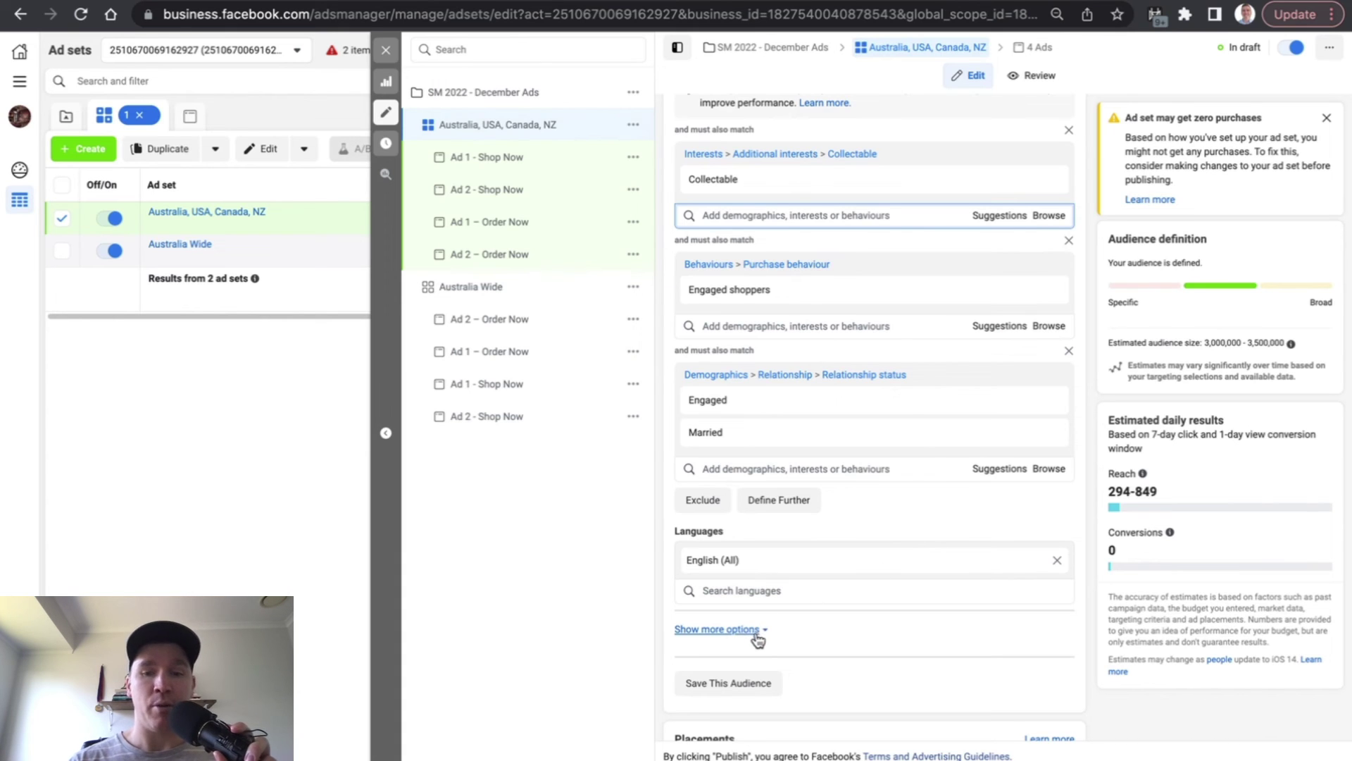
{"action": "left_click", "coordinate": [758, 635]}
{"action": "scroll", "coordinate": [926, 642], "scroll_direction": "down", "scroll_amount": 2}
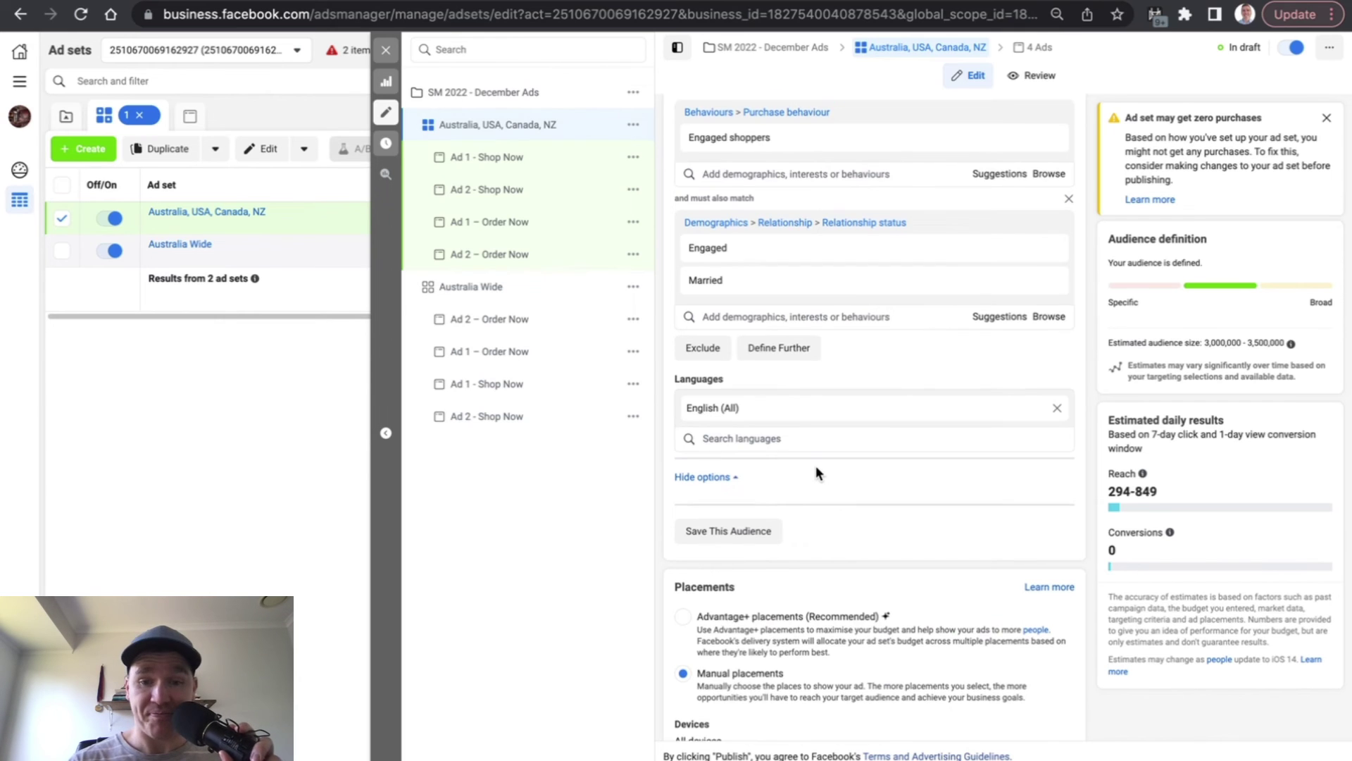
{"action": "scroll", "coordinate": [814, 465], "scroll_direction": "down", "scroll_amount": 2}
{"action": "scroll", "coordinate": [911, 596], "scroll_direction": "down", "scroll_amount": 5}
{"action": "scroll", "coordinate": [916, 586], "scroll_direction": "down", "scroll_amount": 5}
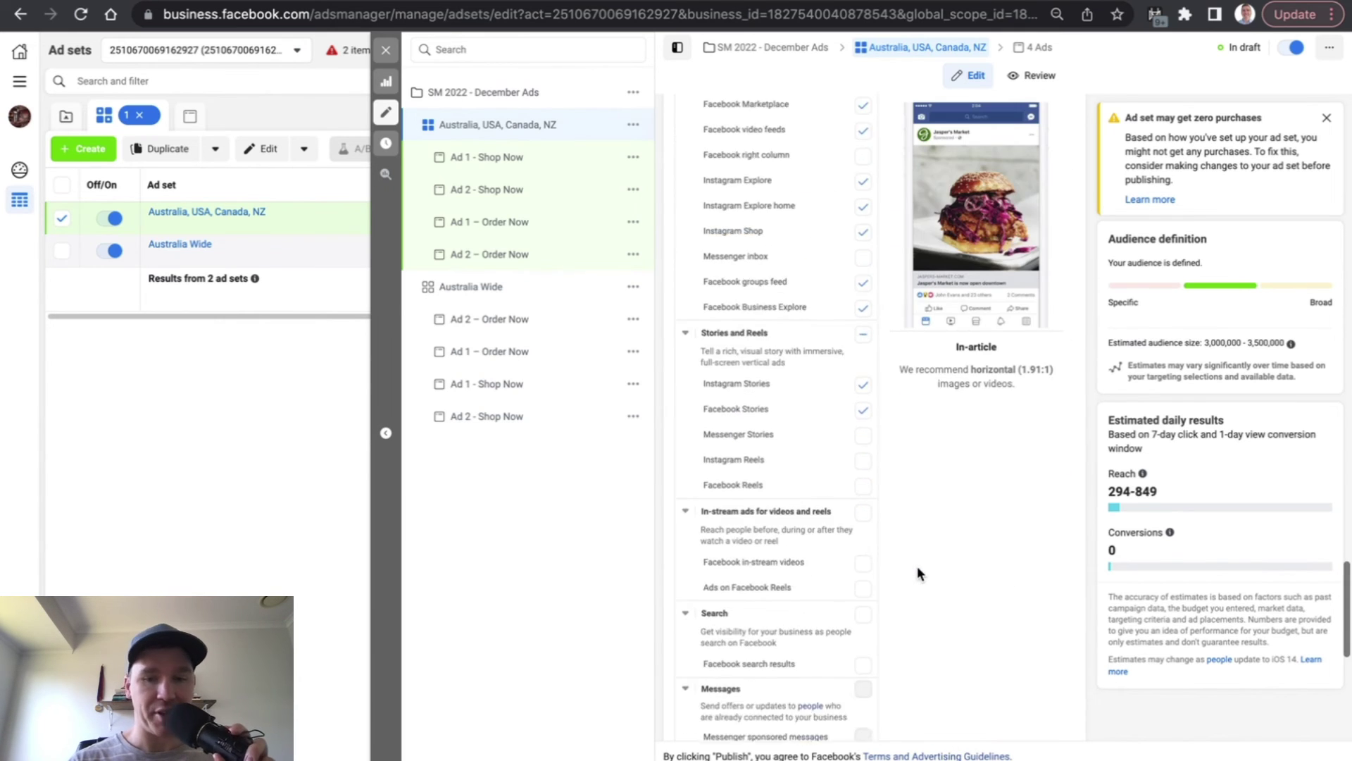
{"action": "scroll", "coordinate": [917, 582], "scroll_direction": "down", "scroll_amount": 3}
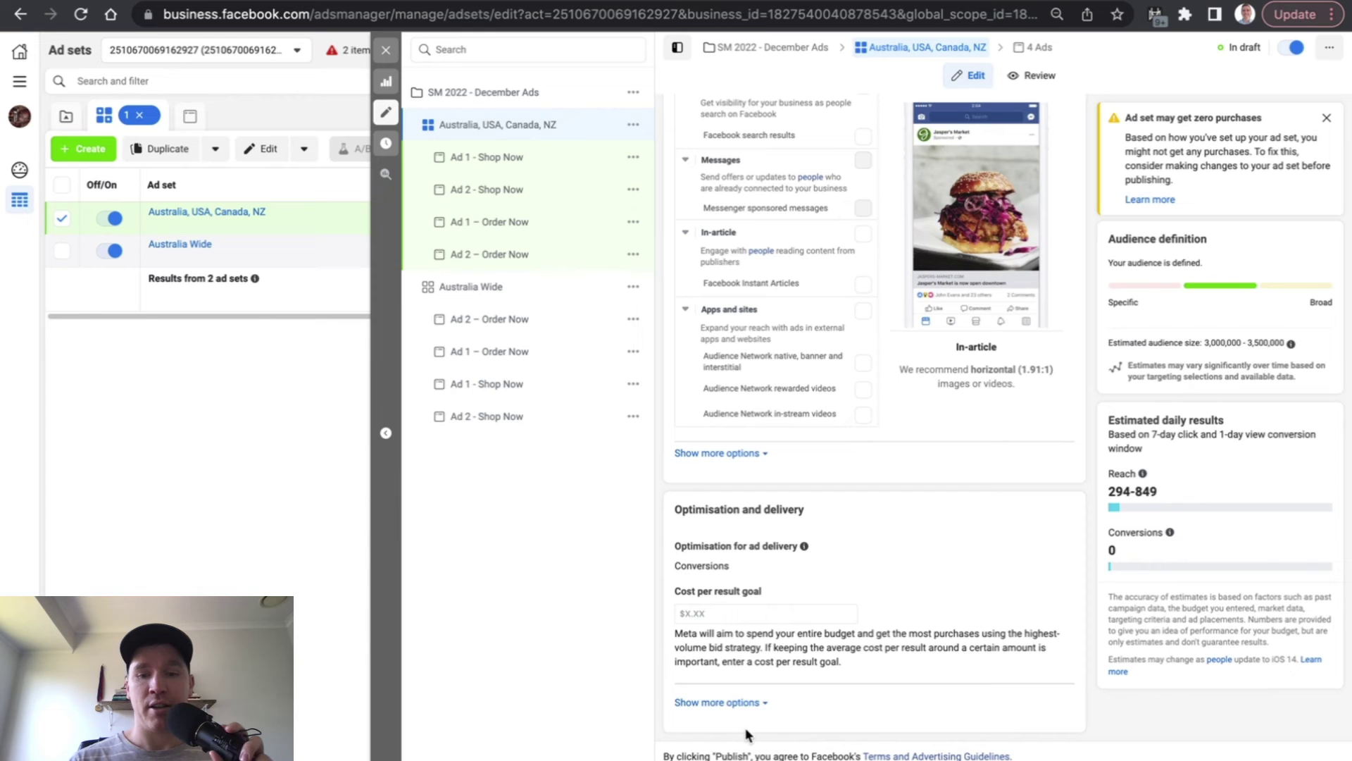
{"action": "left_click", "coordinate": [745, 706]}
{"action": "mouse_move", "coordinate": [873, 608]}
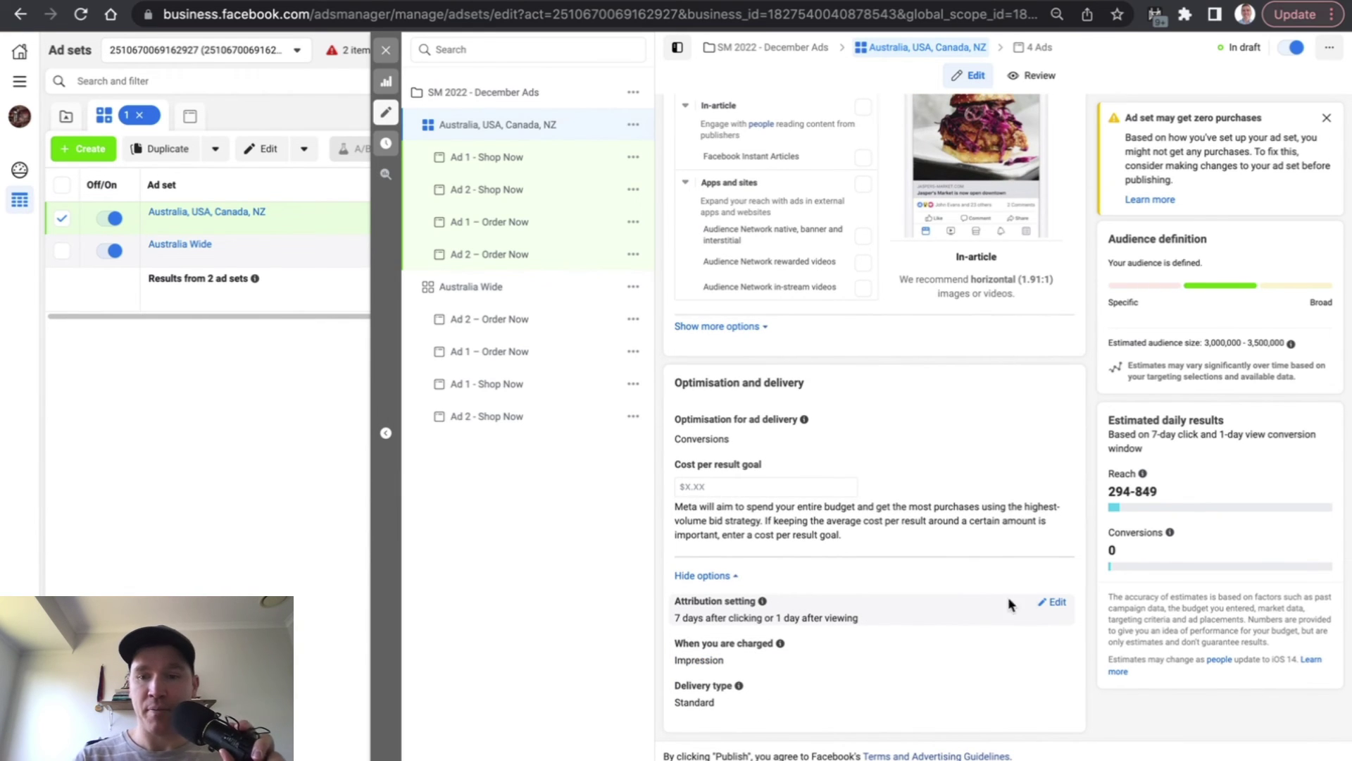
{"action": "left_click", "coordinate": [1054, 605]}
{"action": "left_click", "coordinate": [764, 623]}
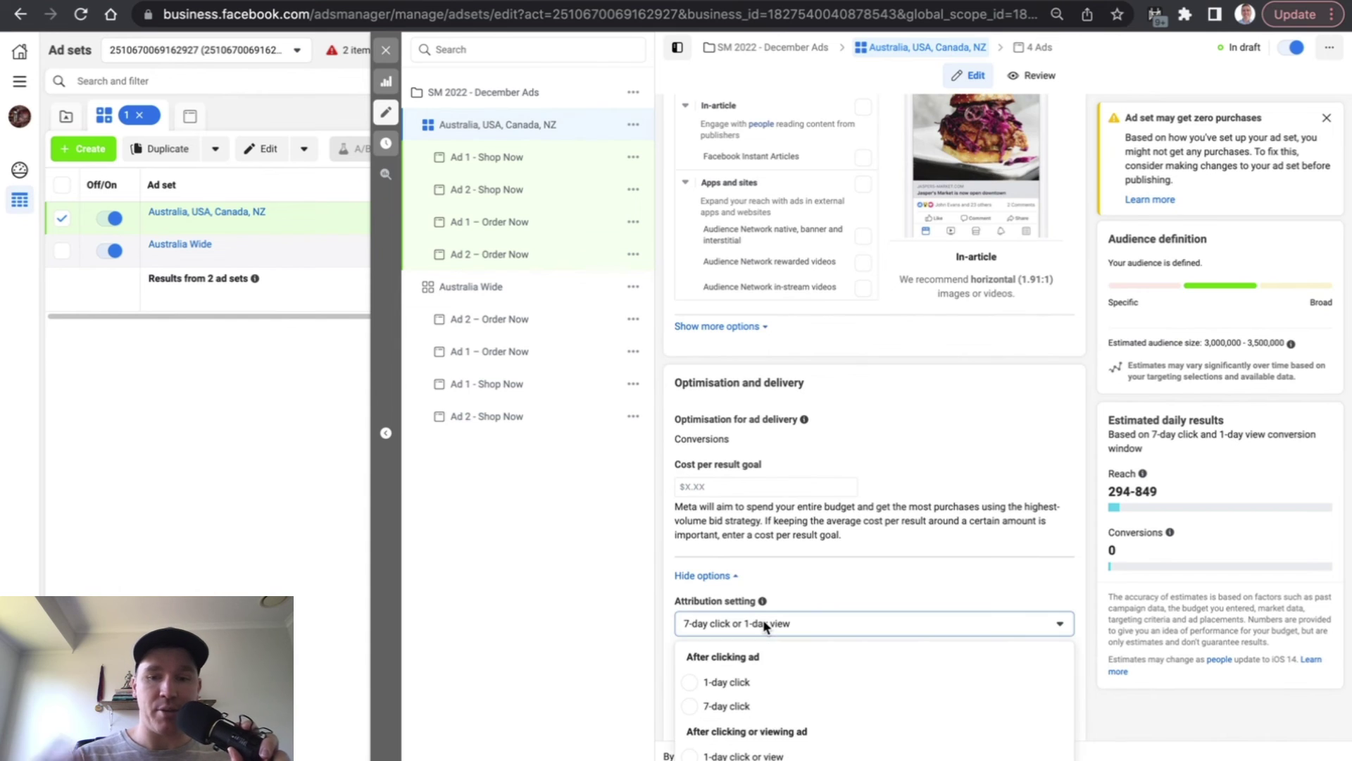
{"action": "scroll", "coordinate": [763, 620], "scroll_direction": "down", "scroll_amount": 1}
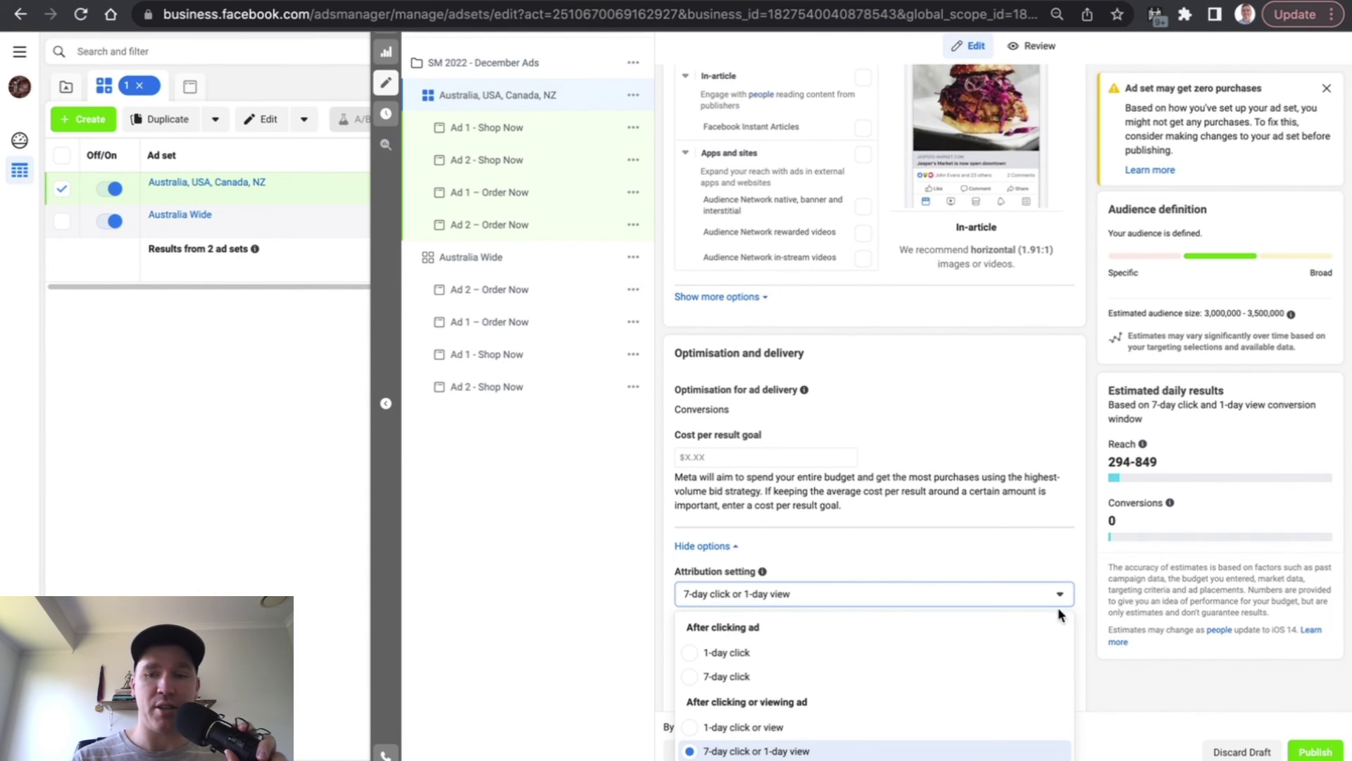
{"action": "left_click", "coordinate": [1101, 484]}
{"action": "scroll", "coordinate": [1051, 524], "scroll_direction": "down", "scroll_amount": 1}
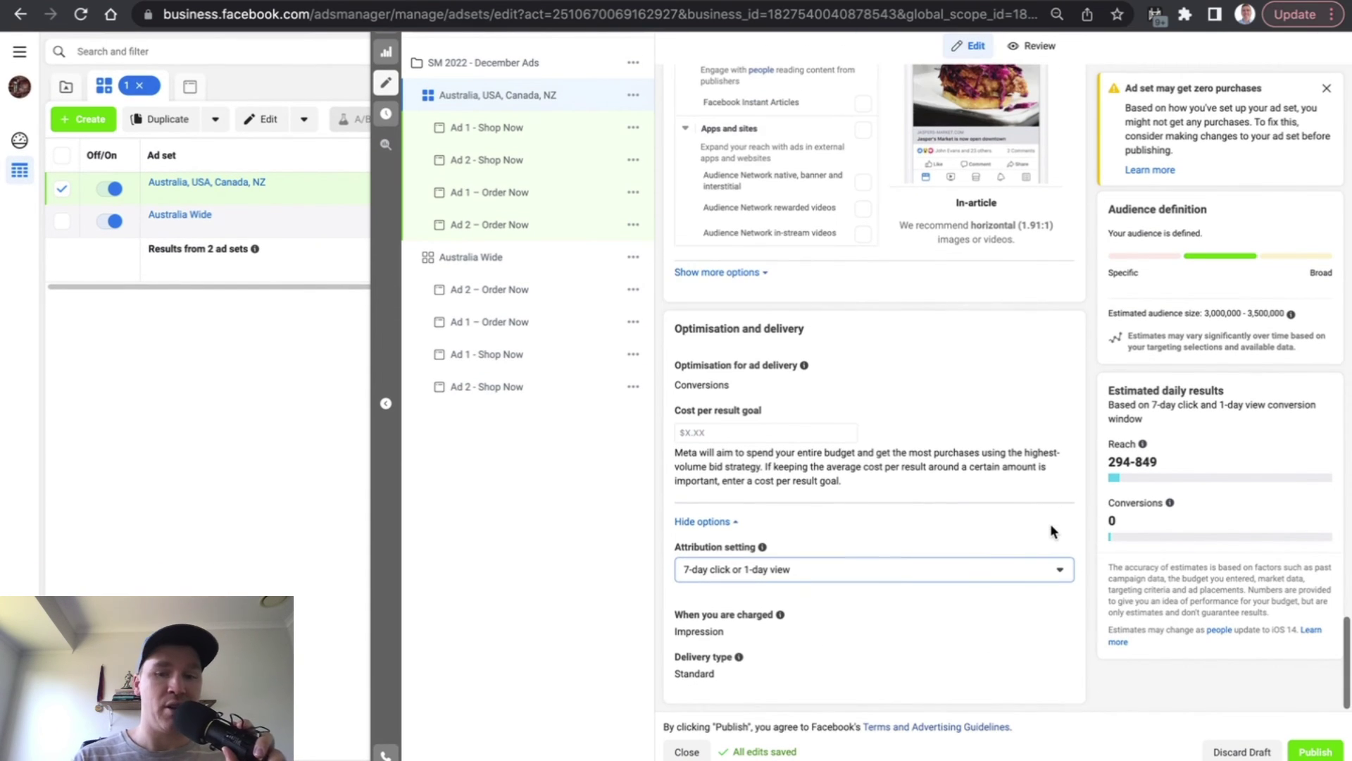
{"action": "scroll", "coordinate": [1051, 531], "scroll_direction": "up", "scroll_amount": 5}
{"action": "scroll", "coordinate": [1049, 547], "scroll_direction": "up", "scroll_amount": 5}
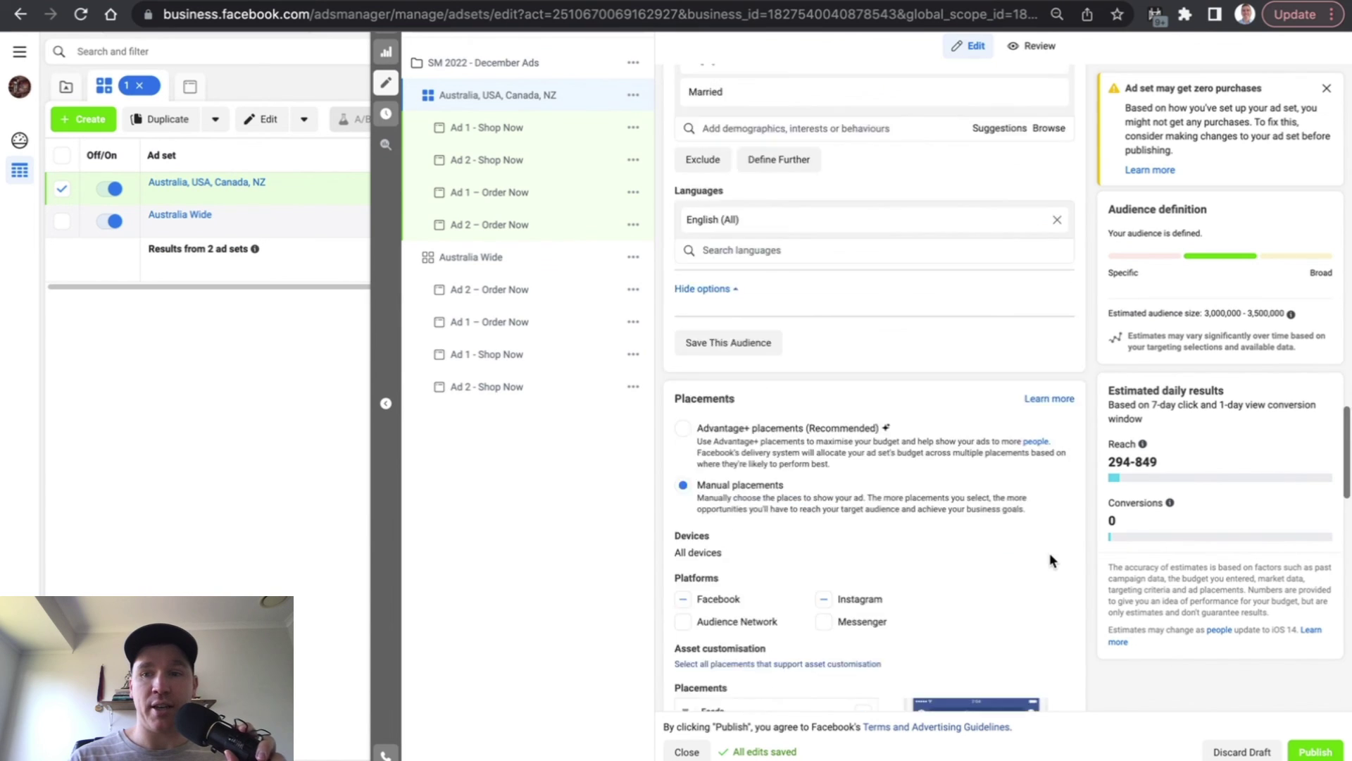
{"action": "scroll", "coordinate": [1050, 553], "scroll_direction": "up", "scroll_amount": 5}
{"action": "scroll", "coordinate": [1049, 553], "scroll_direction": "up", "scroll_amount": 1}
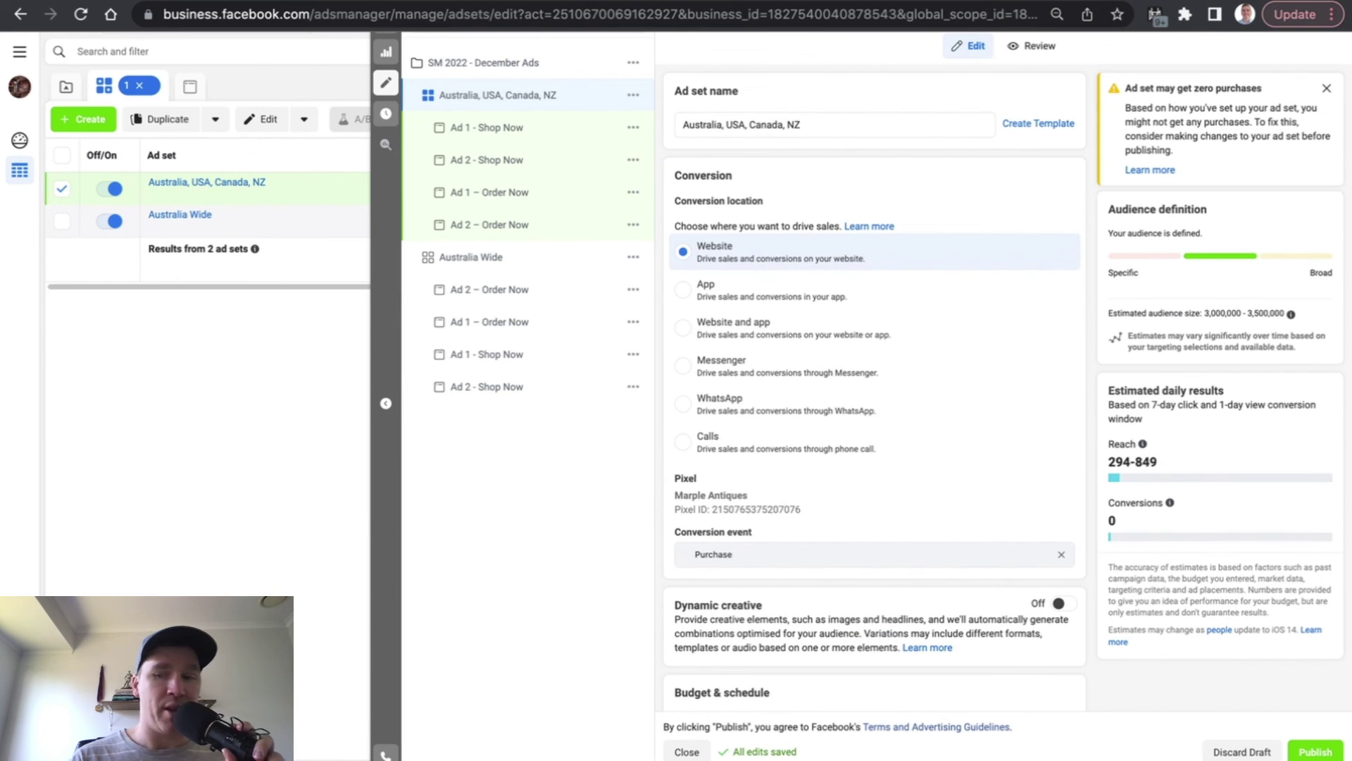
Publish the drafted changes to the Australia, USA, Canada, NZ ad set.
{"action": "left_click", "coordinate": [1317, 751]}
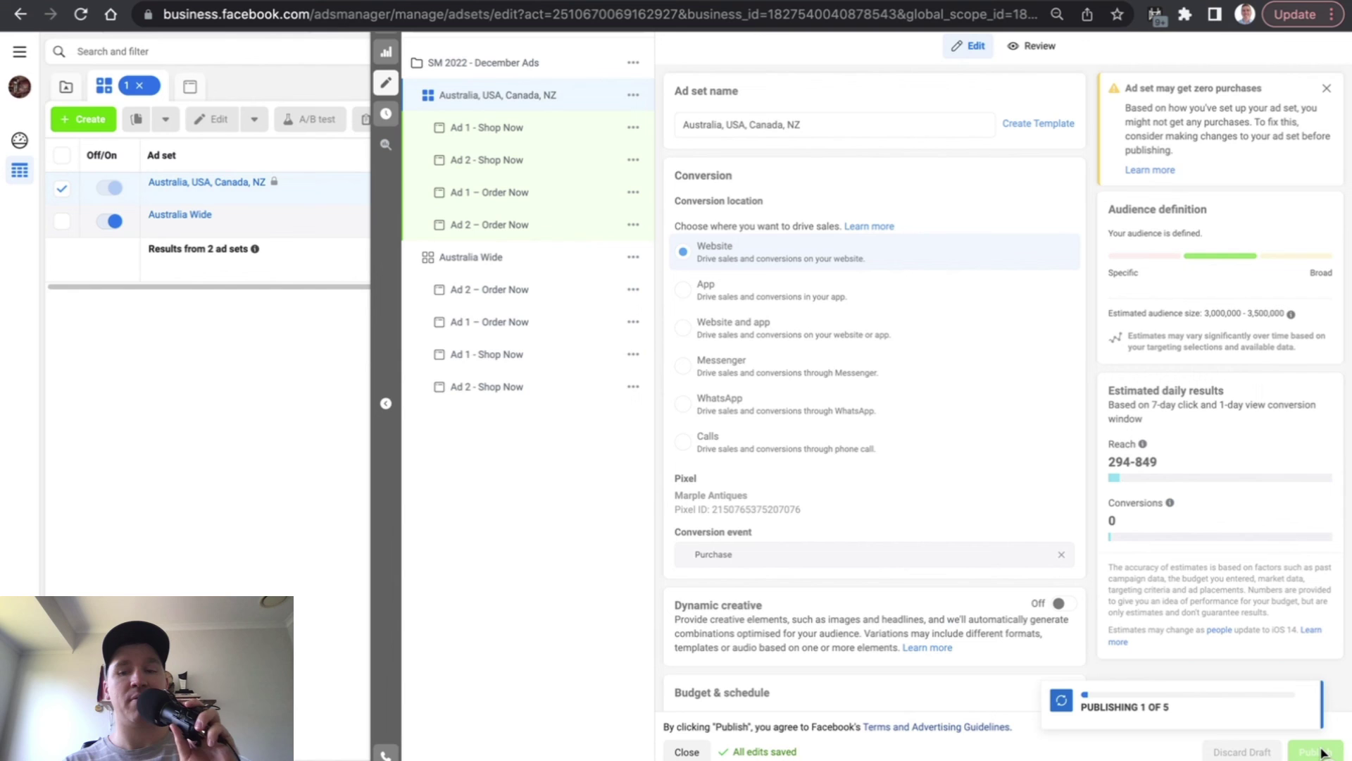